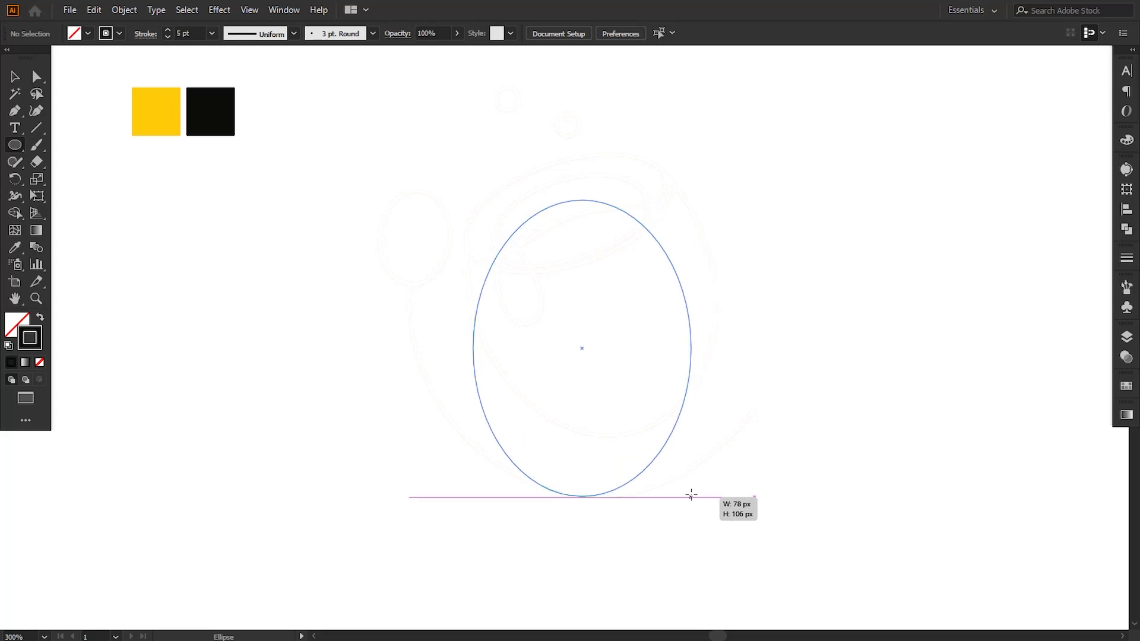
- Move the tall ellipse over the sketched cup body, tilt it counter-clockwise and resize it to about 89 × 102 px
key("v")
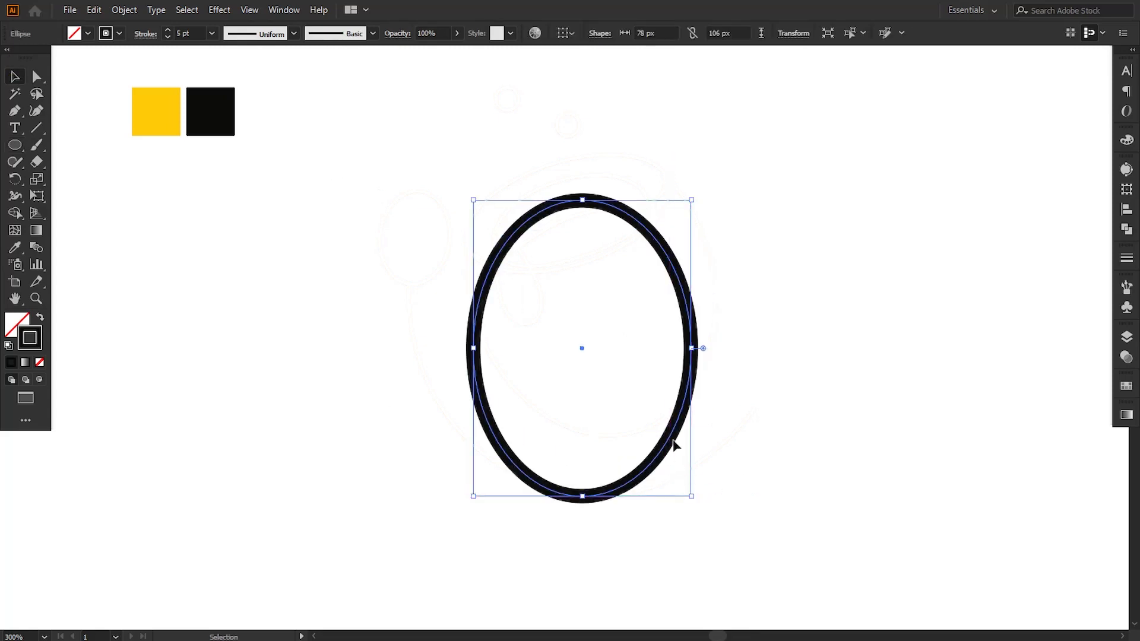
left_click_drag(674, 428, 697, 373)
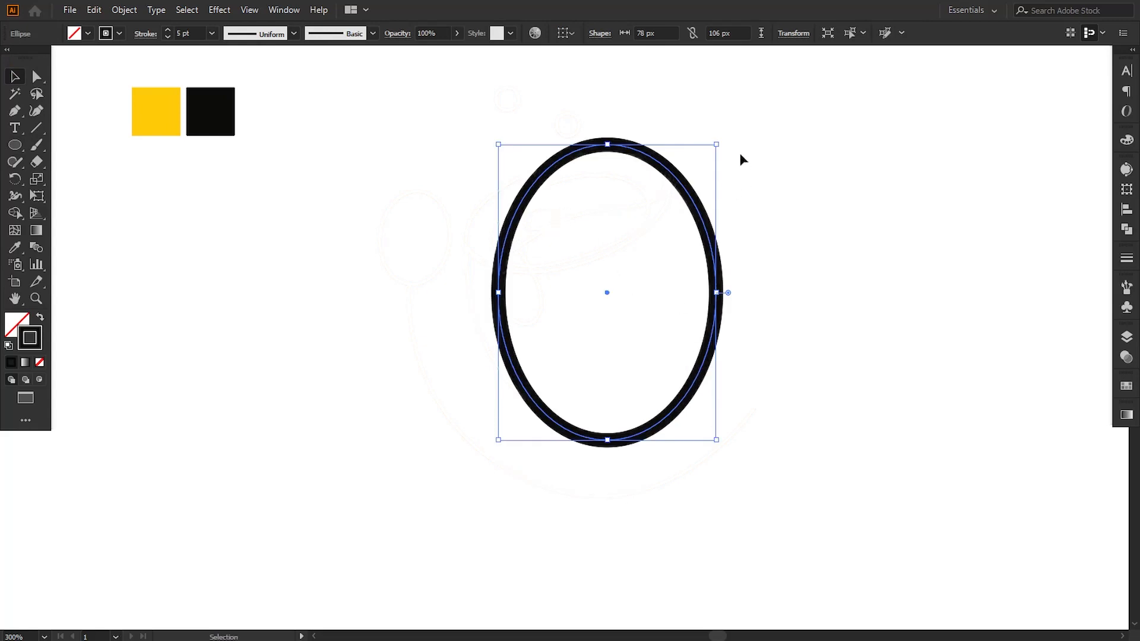
left_click_drag(720, 142, 675, 118)
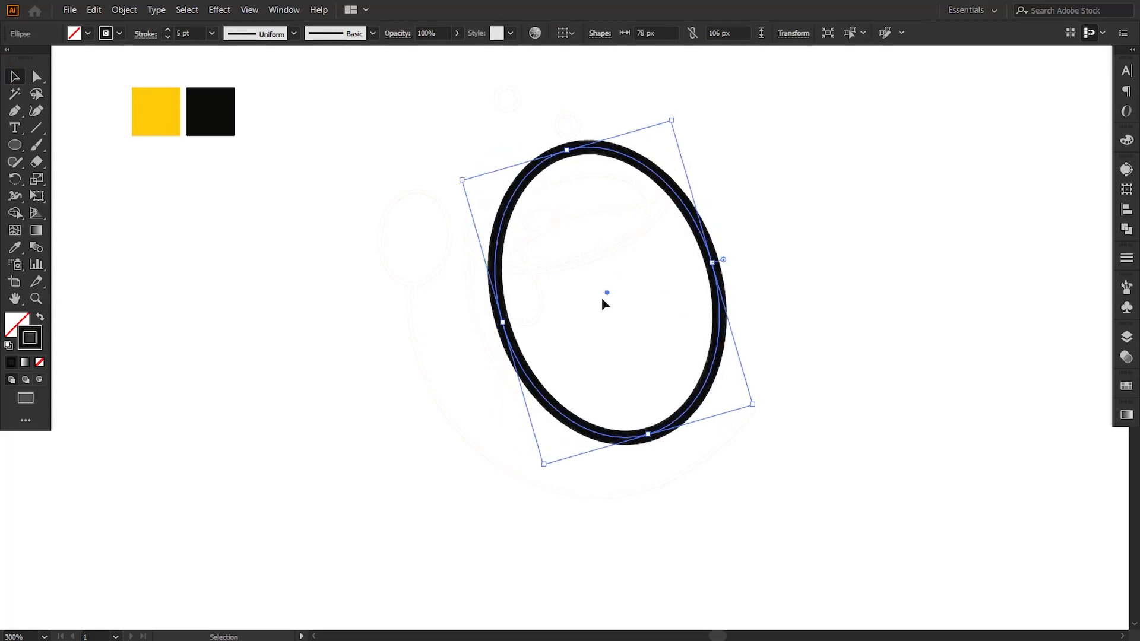
left_click_drag(504, 321, 479, 330)
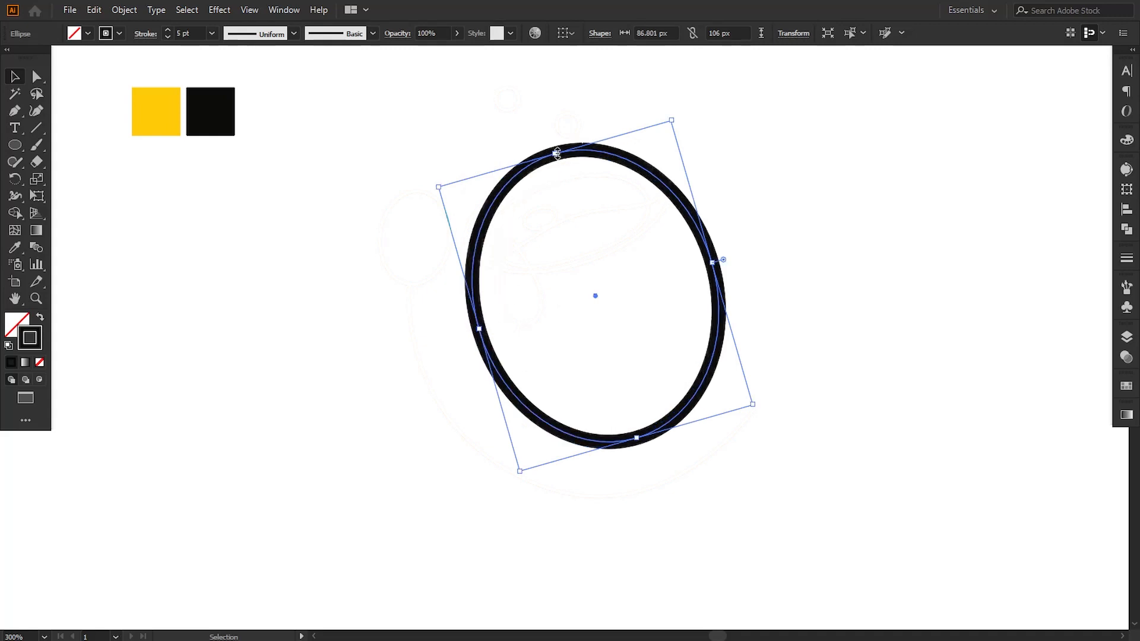
left_click_drag(555, 154, 558, 163)
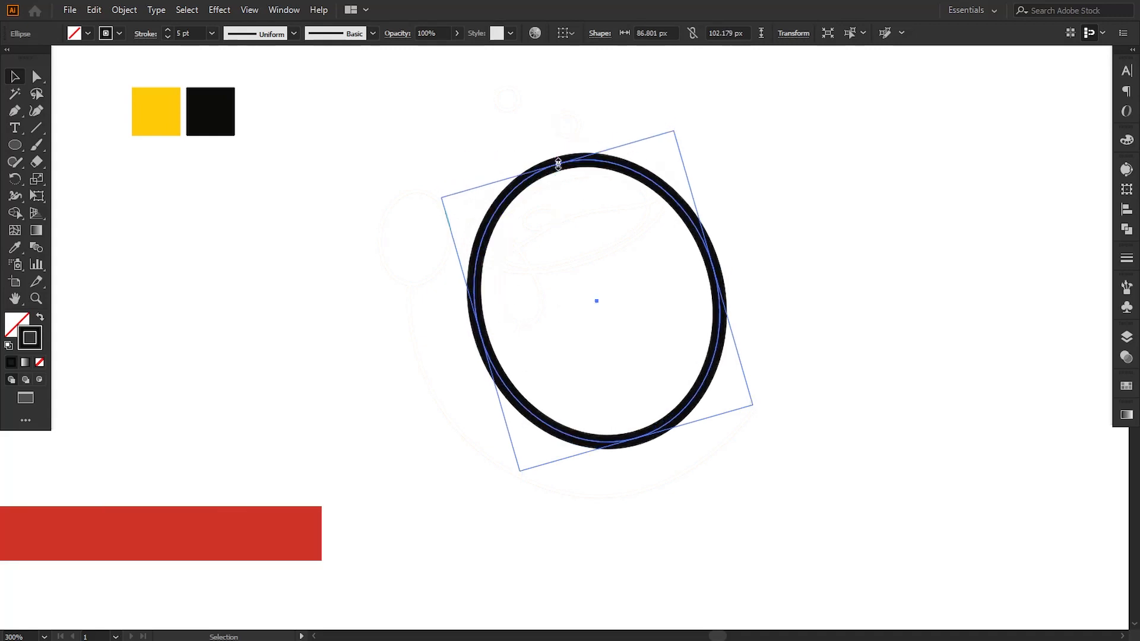
left_click_drag(481, 334, 475, 336)
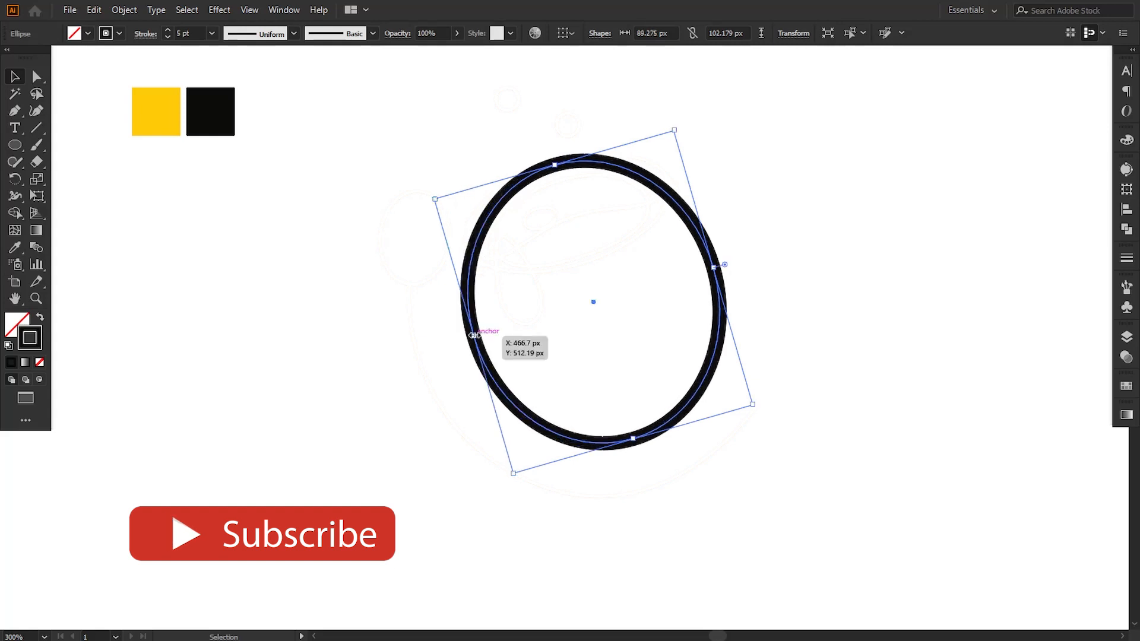
- Set the tilted ellipse's stroke weight to 3 pt
left_click(181, 34)
key("Down")
key("Down")
key("Down")
key("Down")
key("Down")
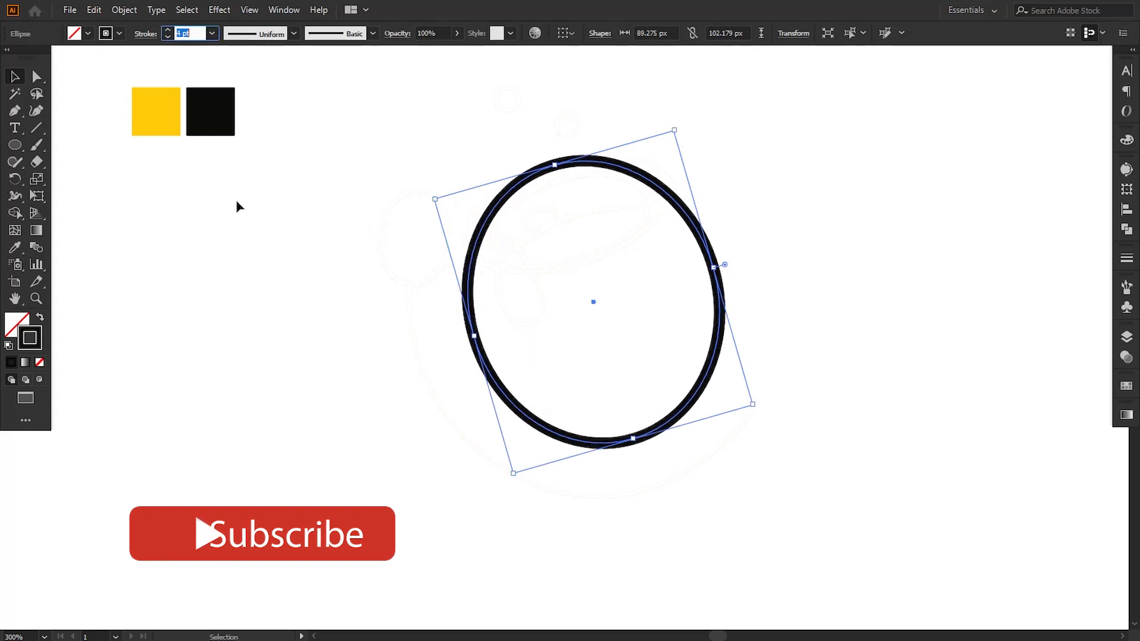
key("Up")
key("Up")
key("Up")
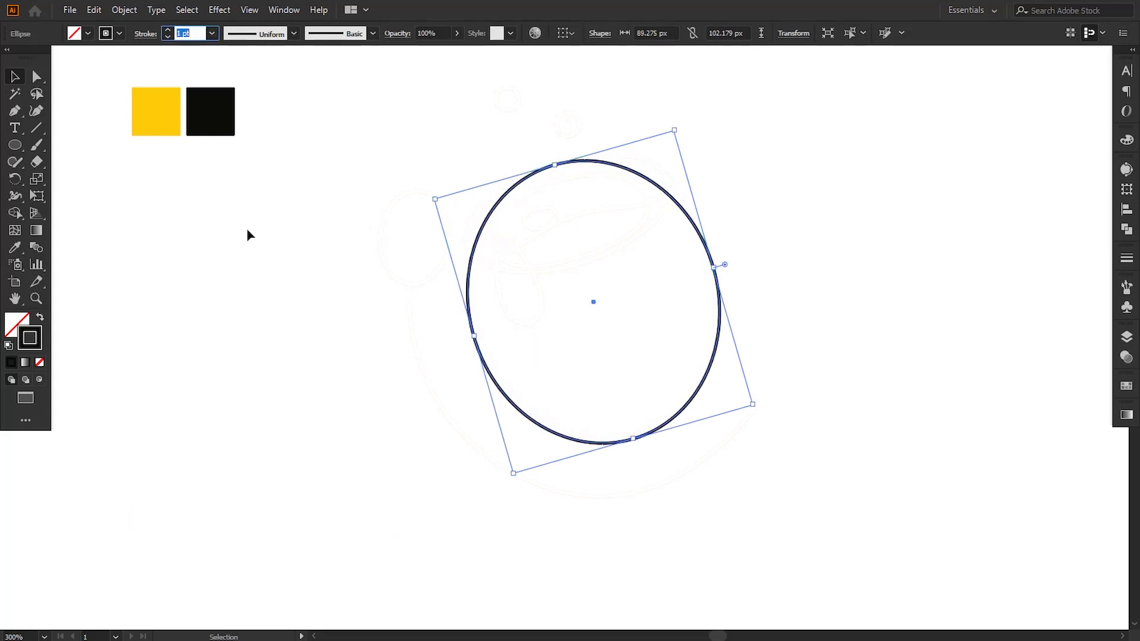
left_click(261, 260)
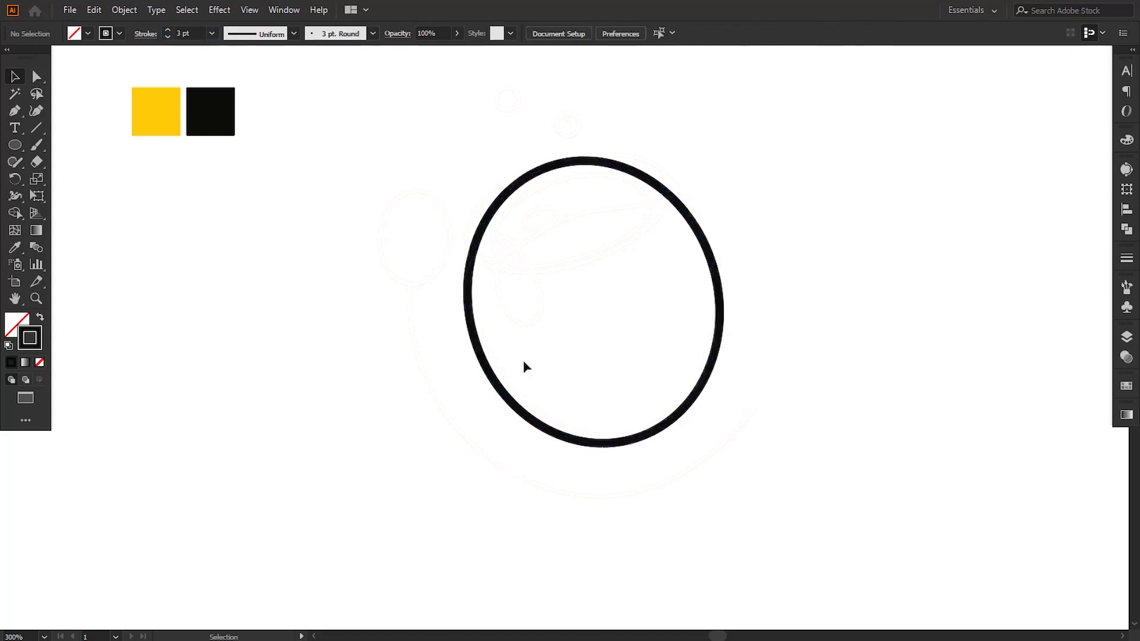
- Resize the tilted body ellipse to about 87 × 110 px, raising its upper end above the sketched rim
left_click(538, 422)
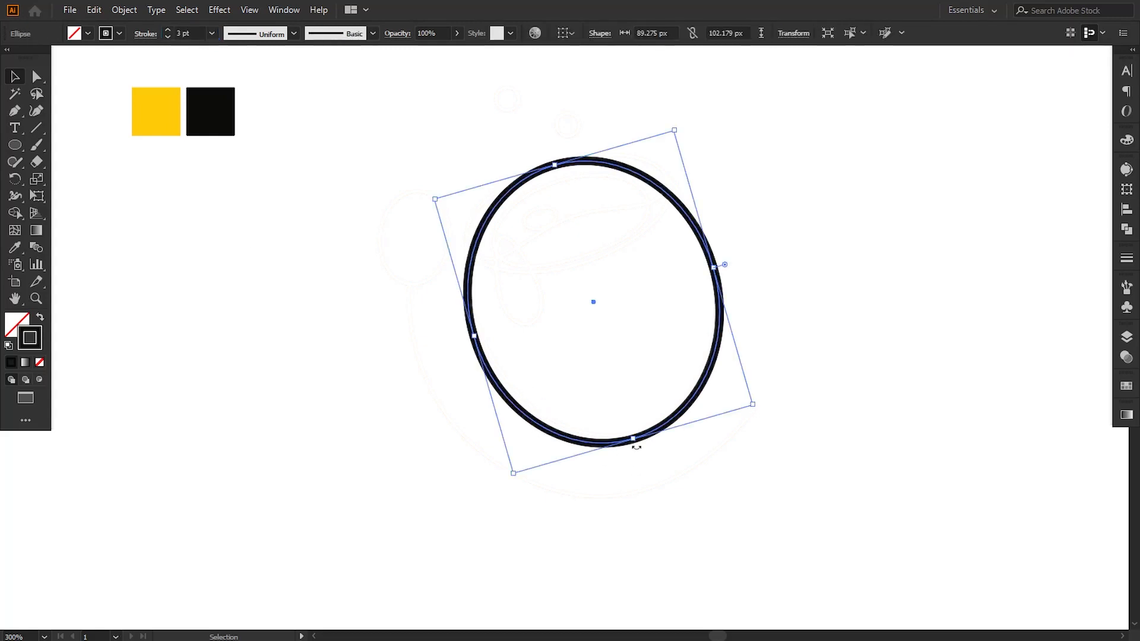
left_click_drag(634, 439, 633, 433)
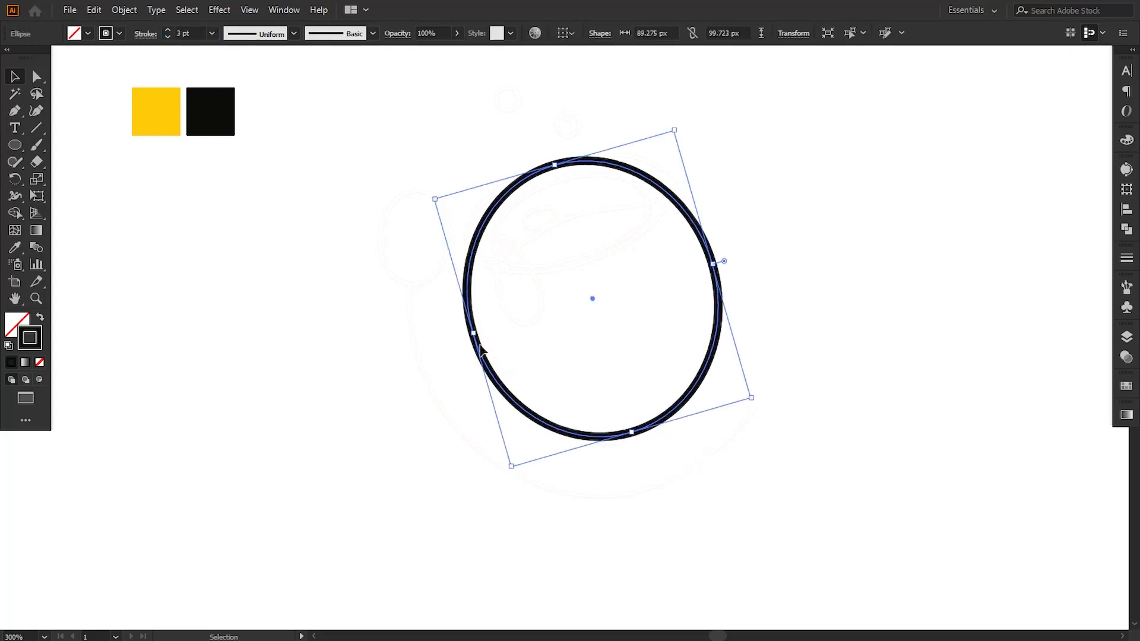
left_click_drag(473, 333, 479, 332)
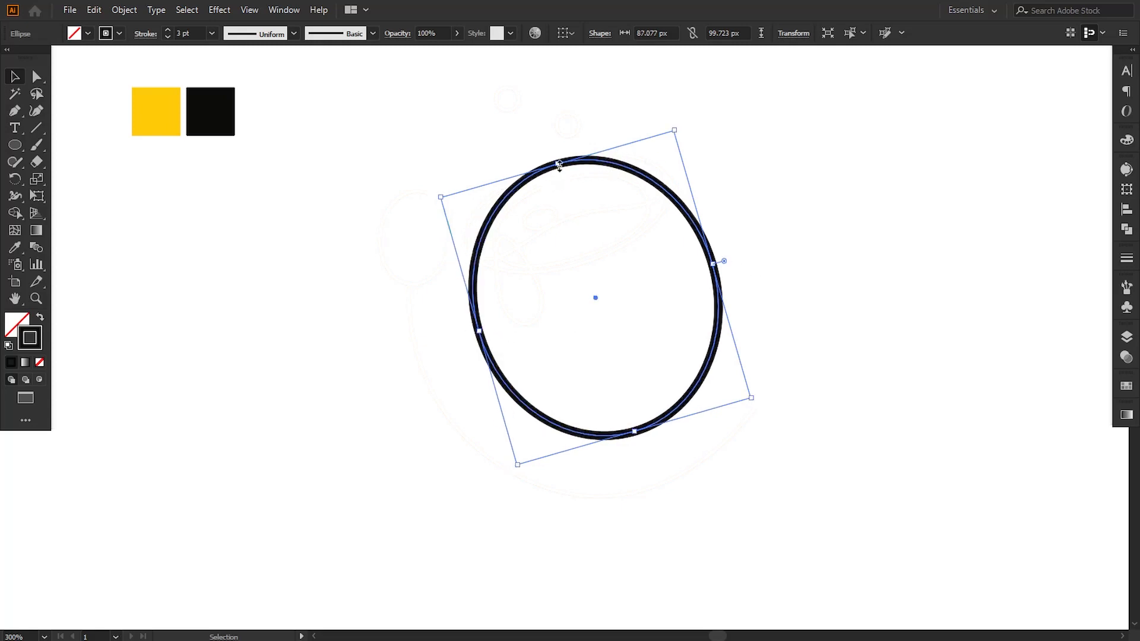
left_click_drag(559, 166, 548, 138)
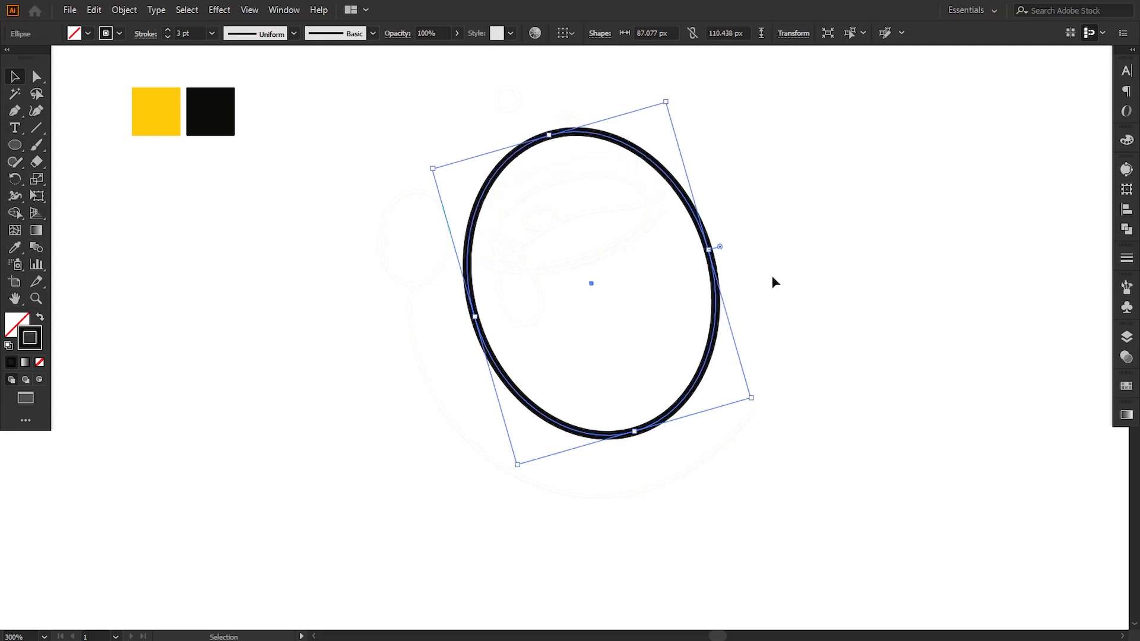
left_click(777, 289)
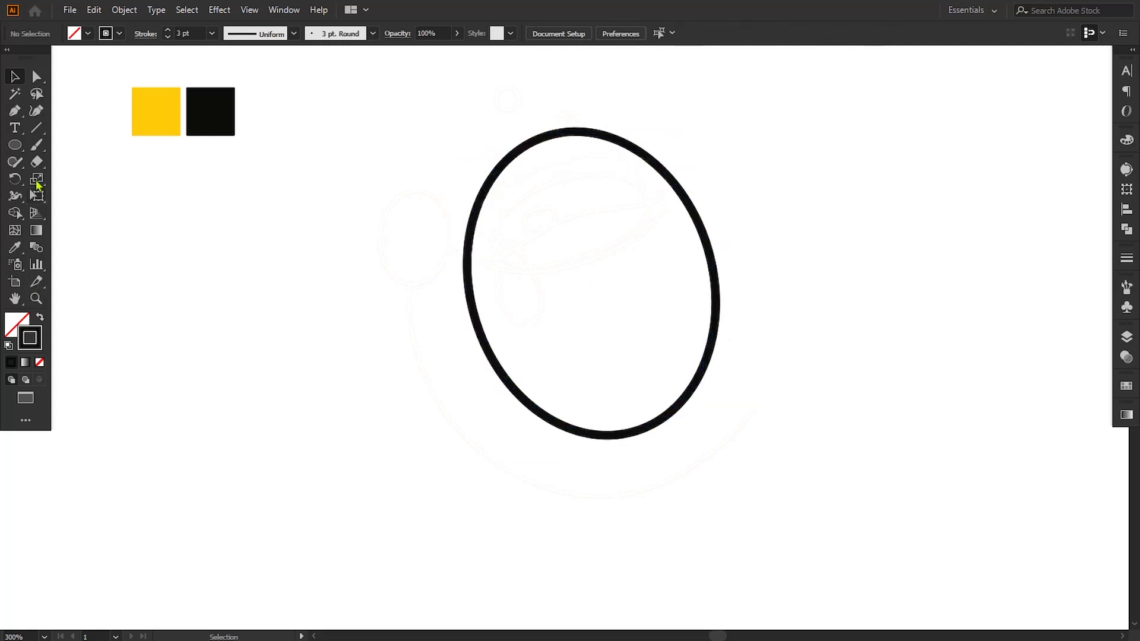
- Draw a flat ellipse about 70 × 35 px, move it over the sketched rim and tilt it counter-clockwise
left_click_drag(18, 147, 116, 181)
left_click_drag(569, 253, 764, 349)
key("v")
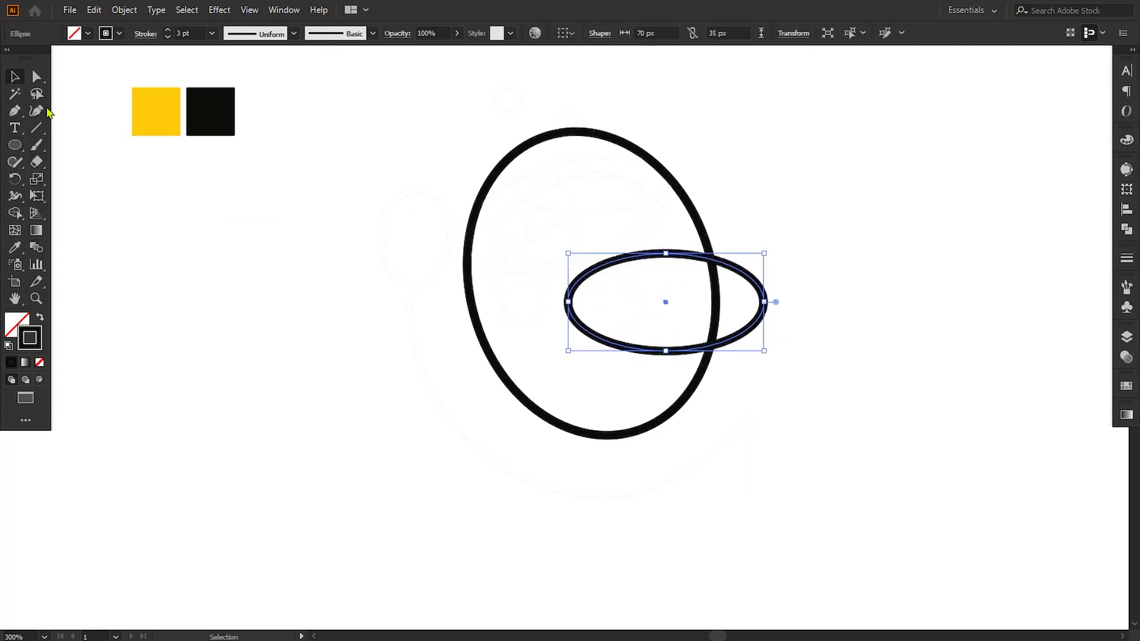
left_click_drag(637, 349, 546, 257)
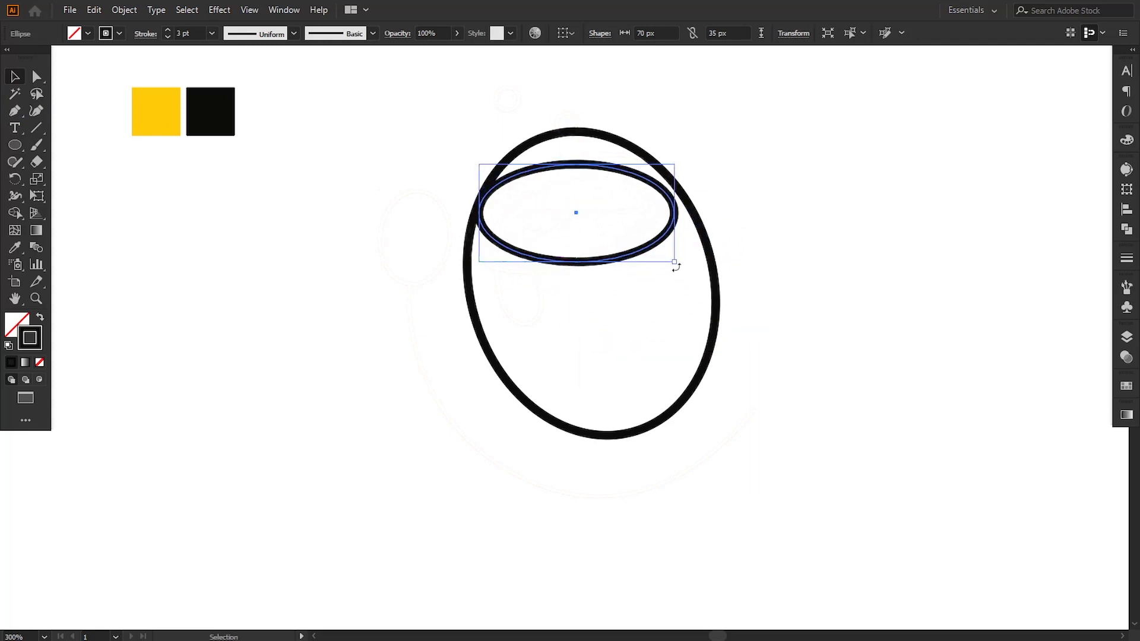
left_click_drag(675, 262, 637, 239)
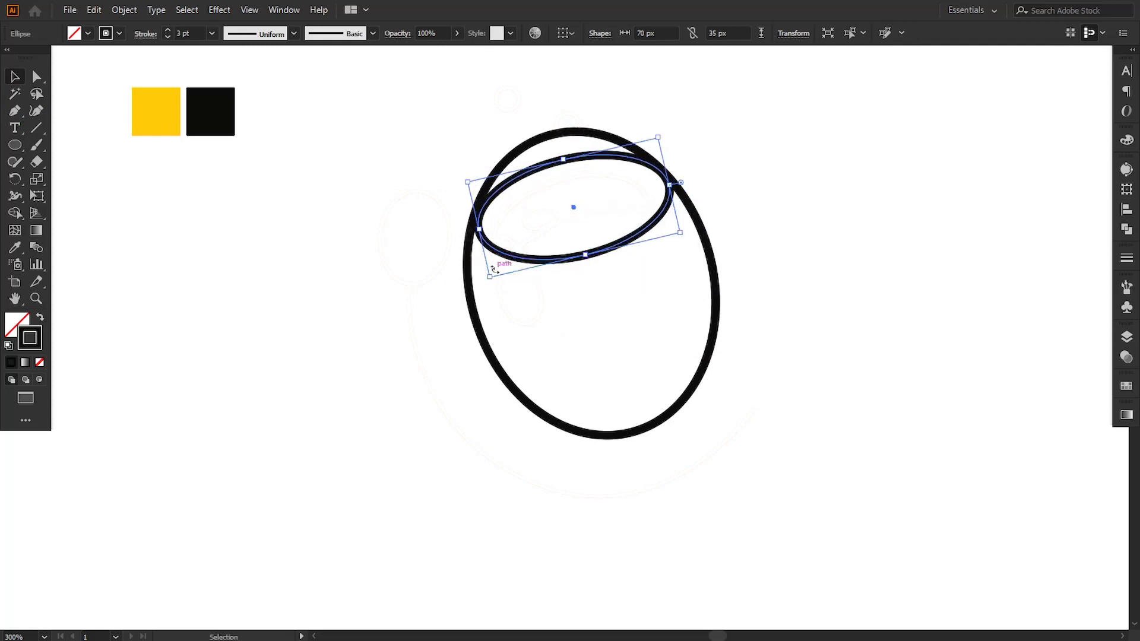
- Resize the rim ellipse to about 75 × 36 px and fine-tune its tilt so both ends meet the body outline
left_click_drag(490, 278, 471, 292)
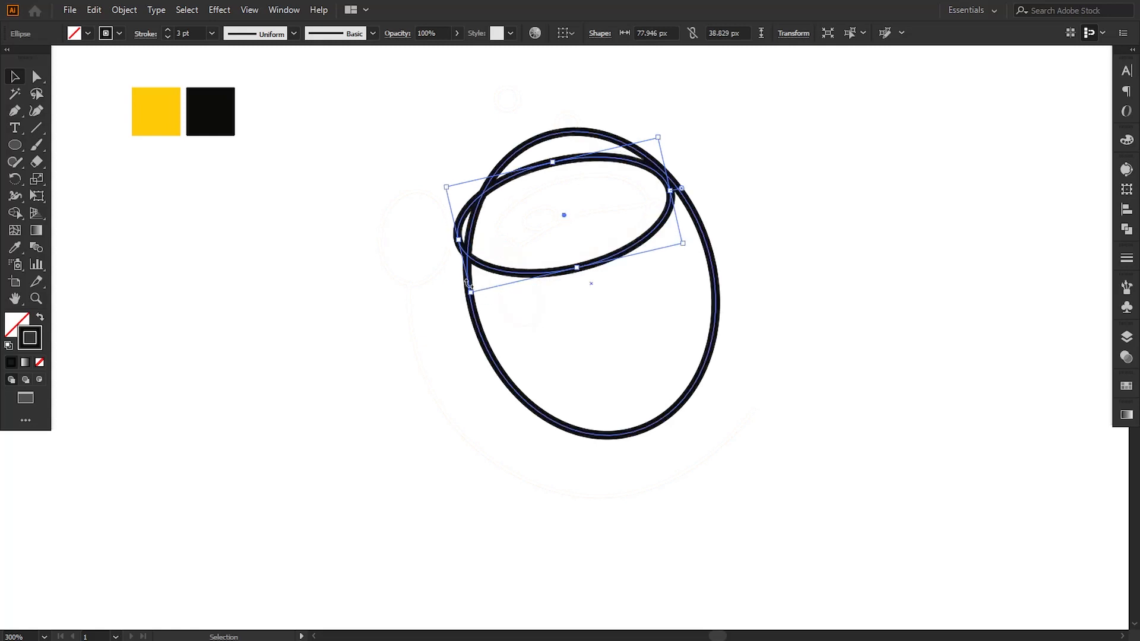
left_click_drag(446, 187, 457, 190)
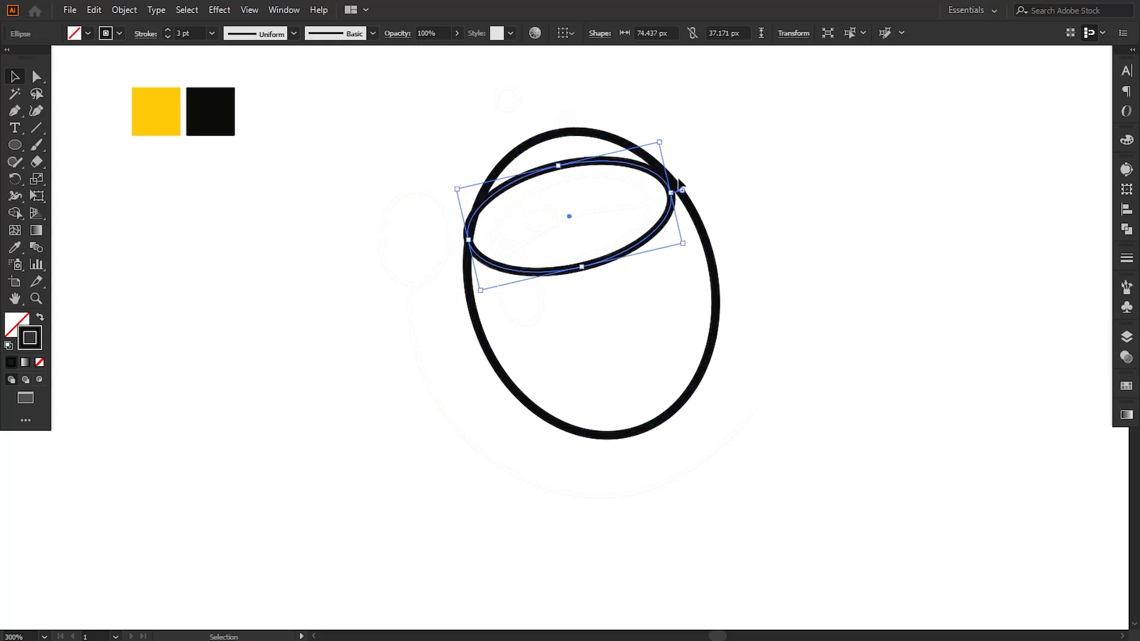
left_click_drag(583, 267, 583, 260)
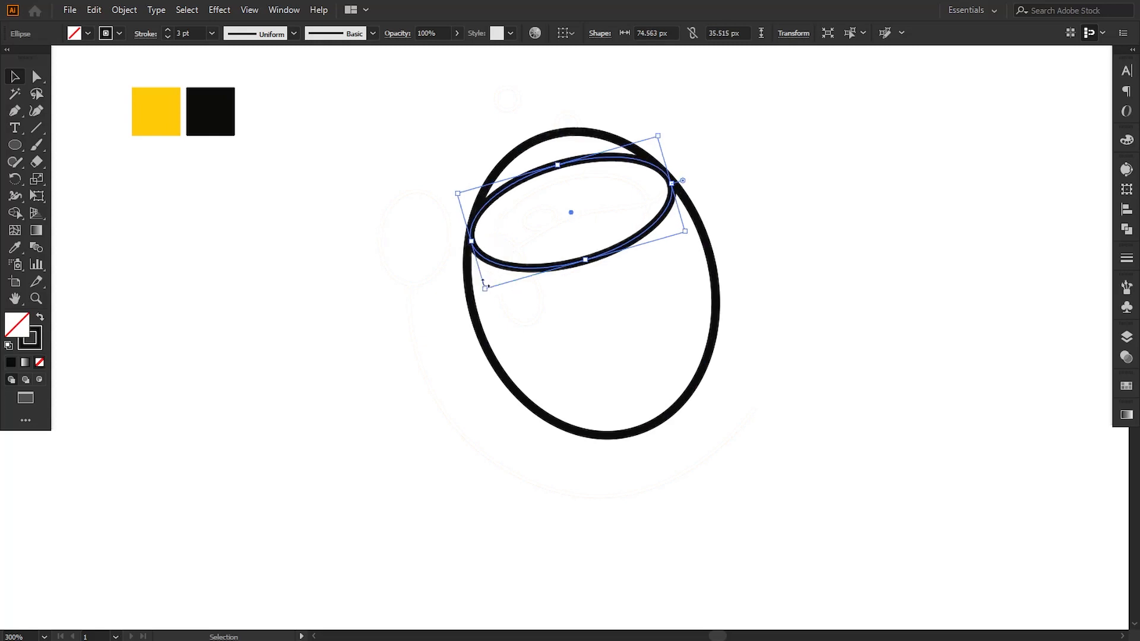
left_click_drag(486, 287, 485, 289)
left_click(429, 278)
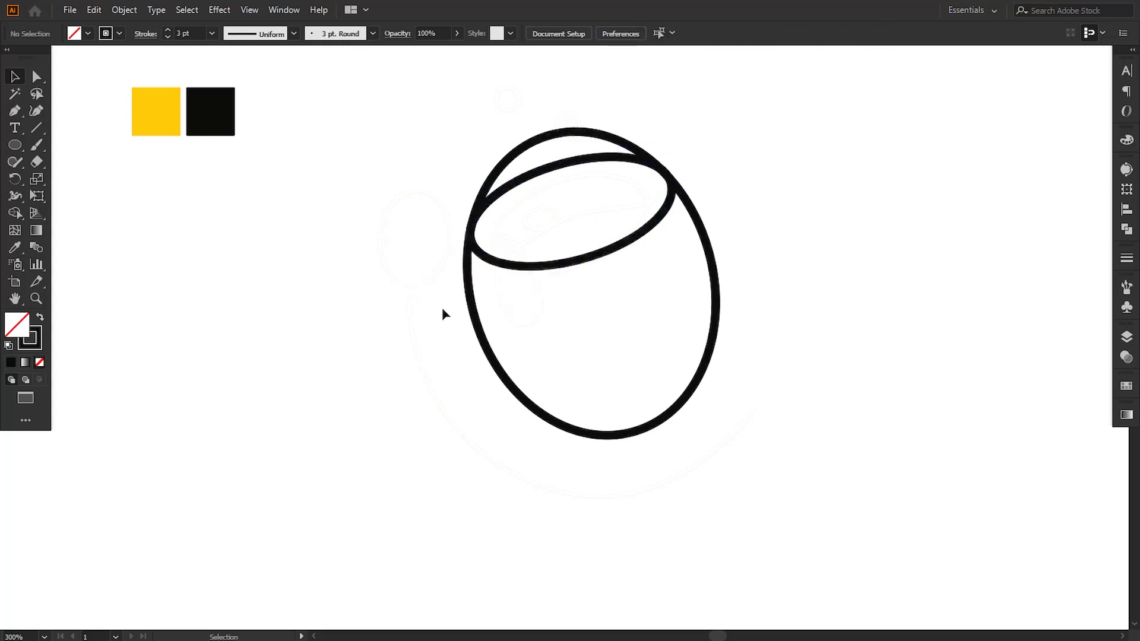
- Remove the part of the body ellipse above the rim with the Shape Builder tool
left_click_drag(463, 186, 513, 280)
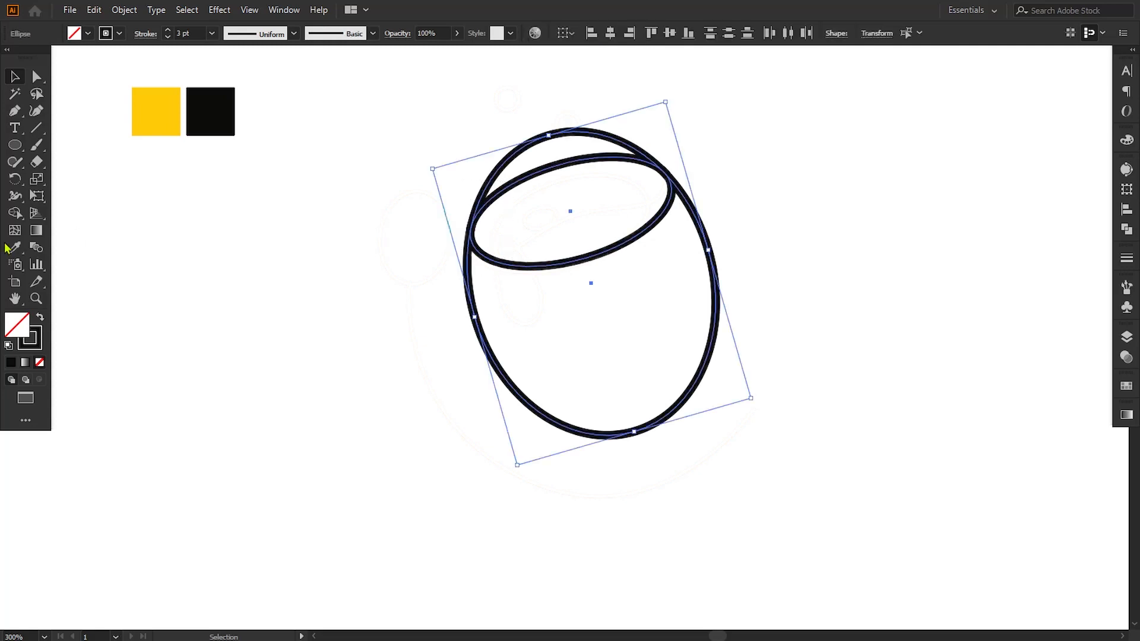
left_click(15, 212)
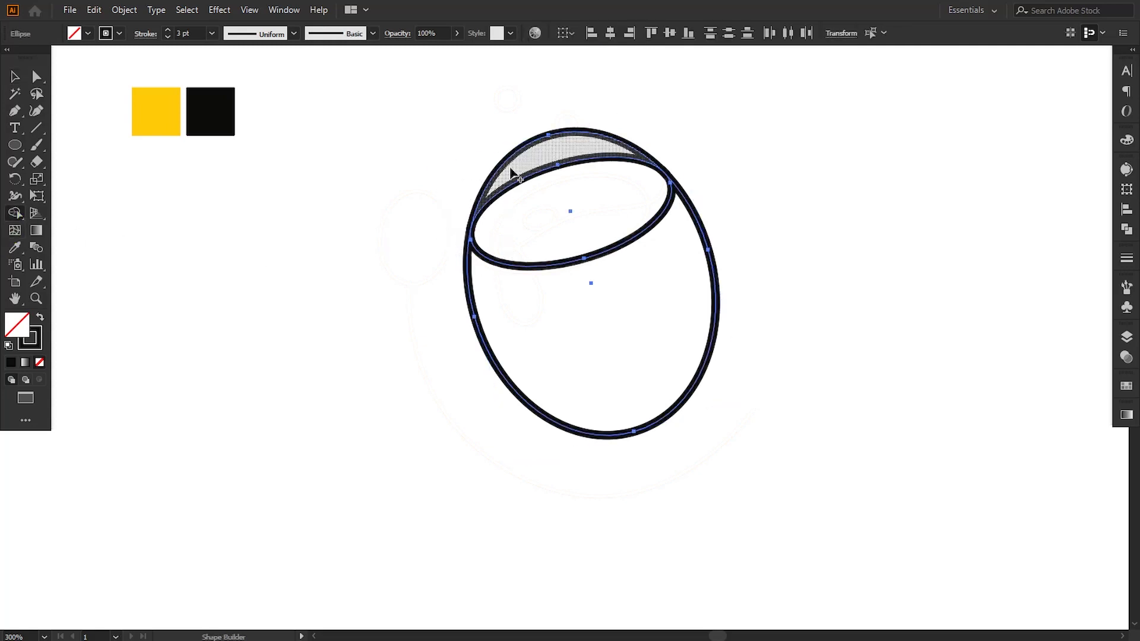
left_click(559, 155, "alt")
key("v")
left_click(165, 234)
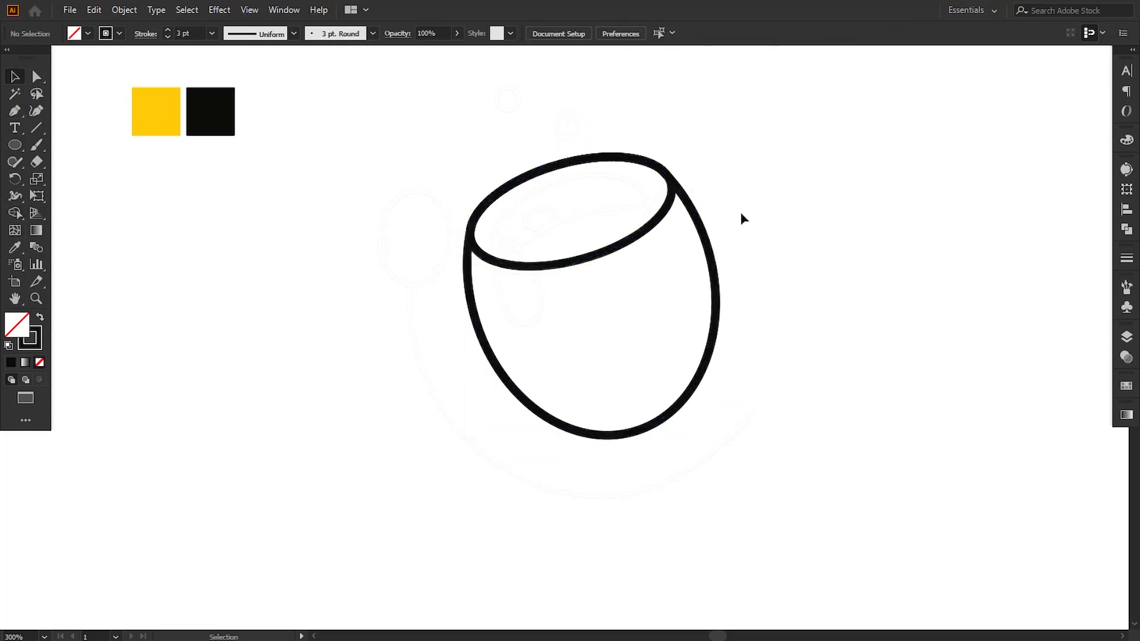
- Draw a smaller ellipse about 55 × 24 px inside the rim and tilt it counter-clockwise to match the rim
left_click_drag(16, 148, 113, 179)
left_click_drag(581, 242, 617, 236)
left_click(17, 78)
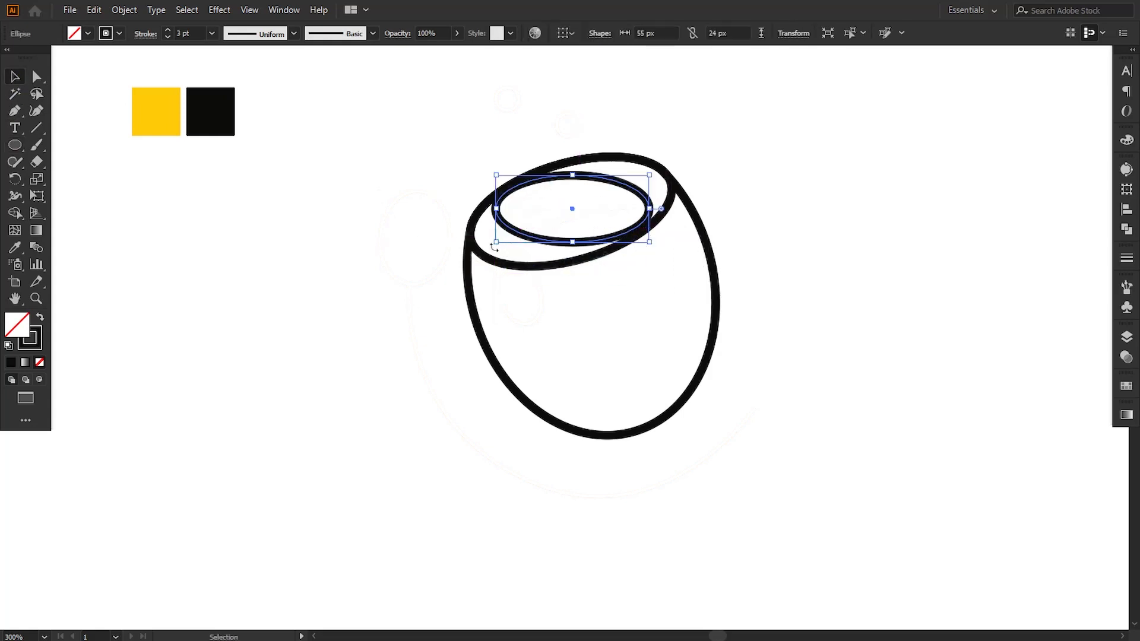
left_click_drag(494, 247, 527, 263)
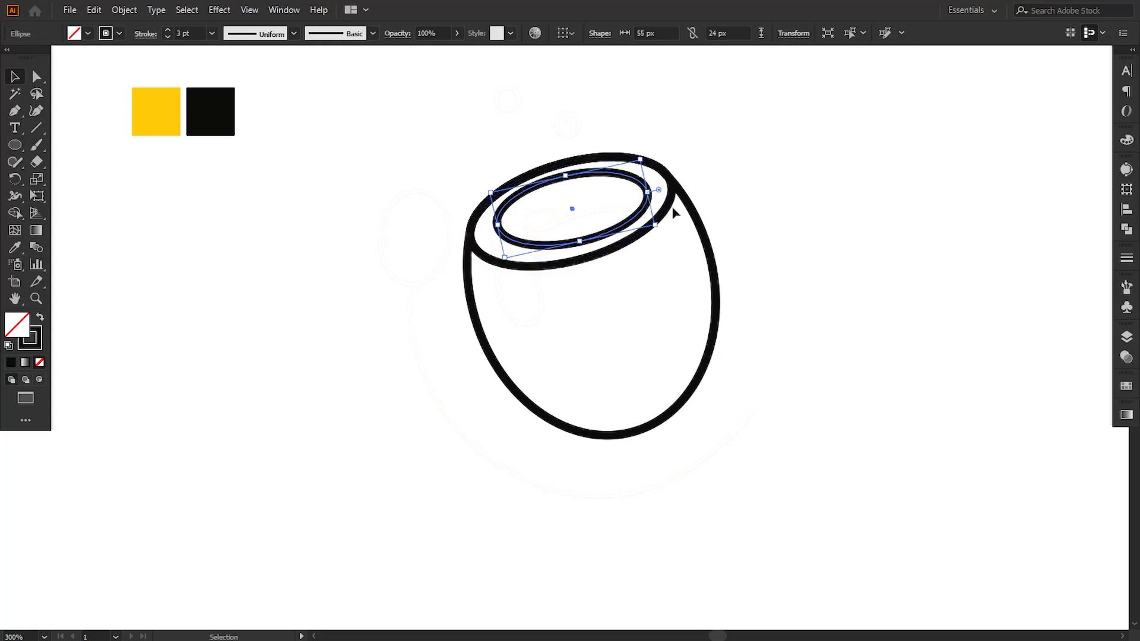
- Shift the inner ellipse down, resize it to about 59 × 25 px and tilt it slightly further
left_click_drag(632, 226, 633, 234)
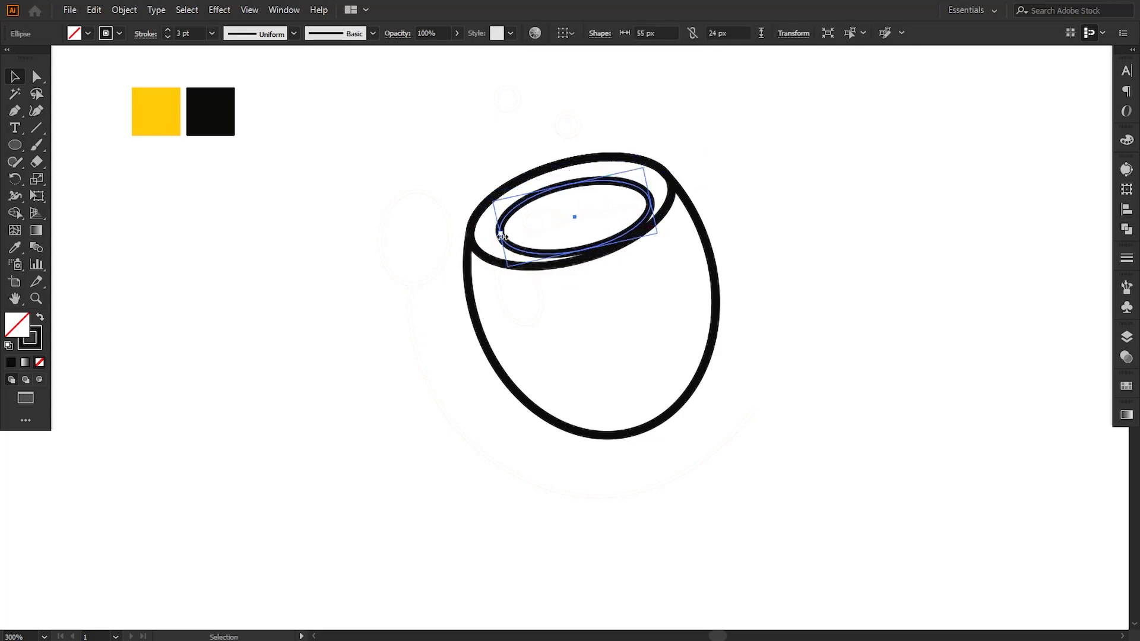
left_click_drag(498, 242, 490, 244)
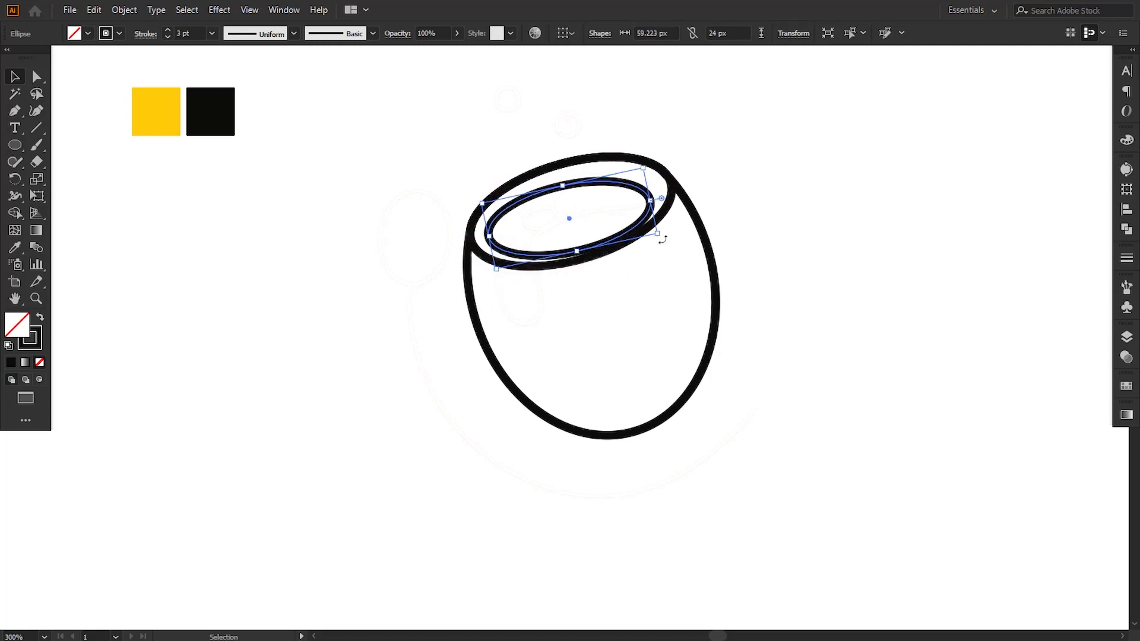
left_click_drag(662, 240, 670, 232)
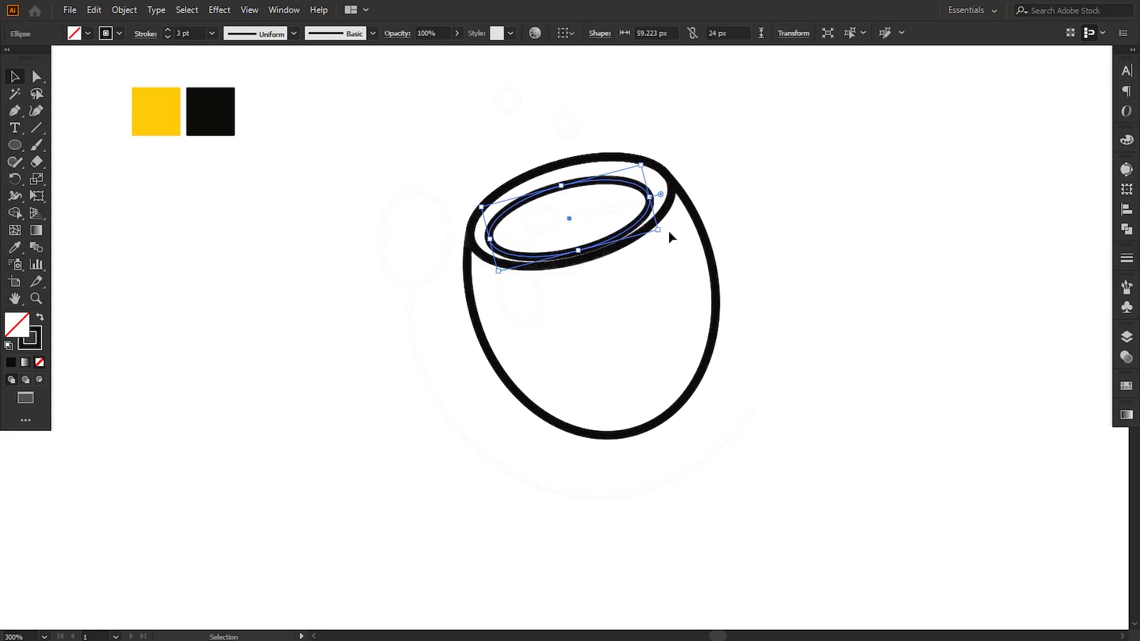
key("Down")
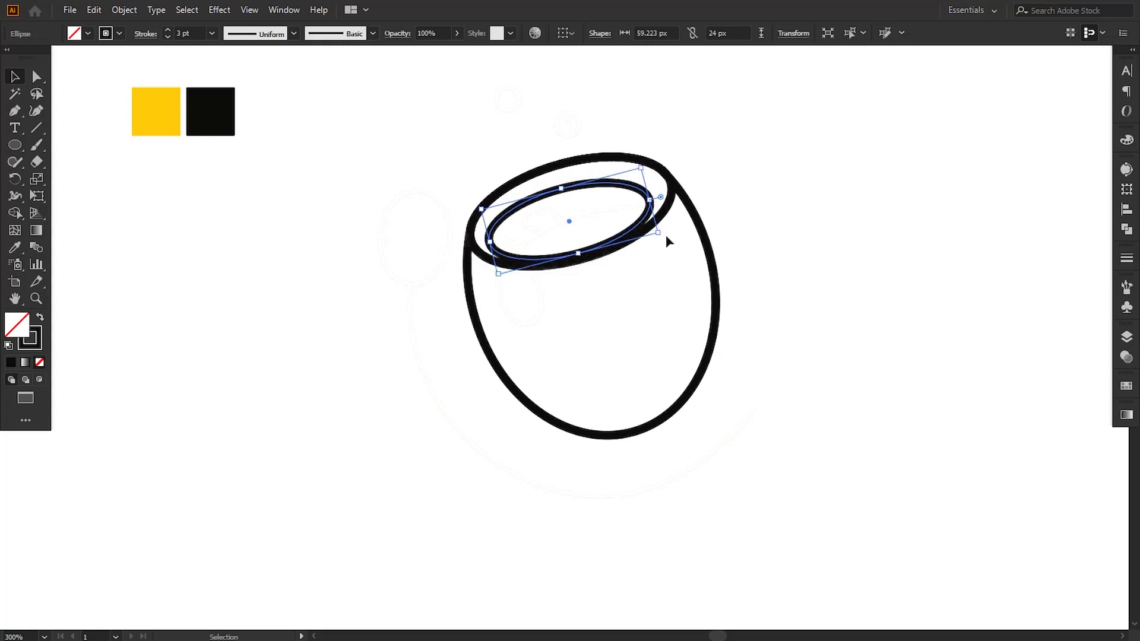
left_click_drag(561, 188, 561, 187)
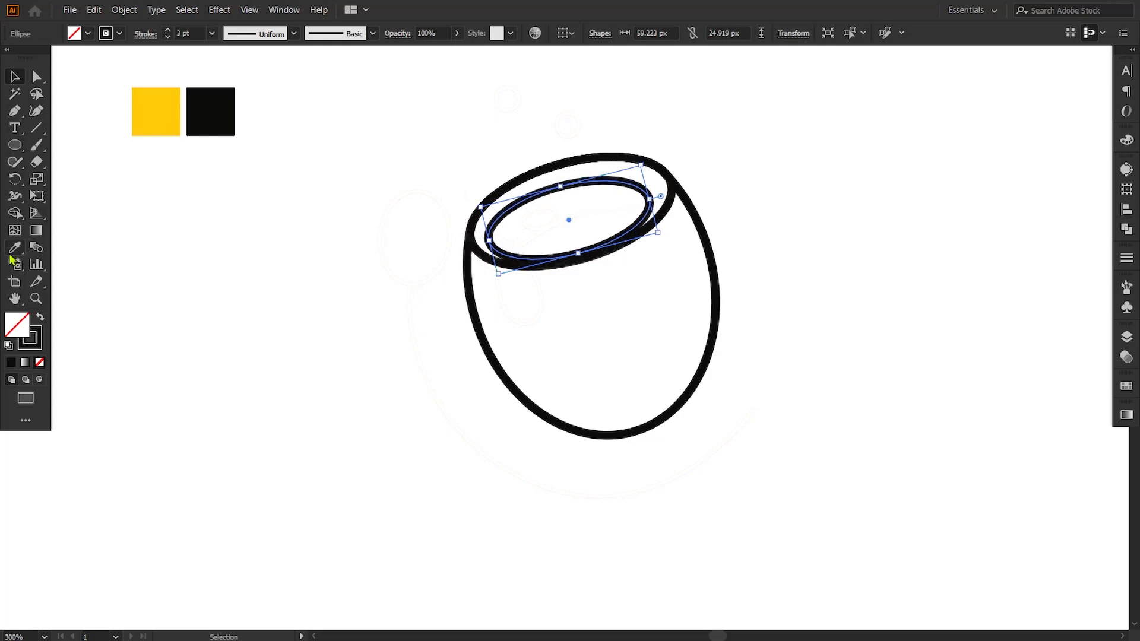
- Apply the yellow swatch's fill without a stroke to the inner ellipse using the Eyedropper
left_click(14, 247)
left_click(166, 118)
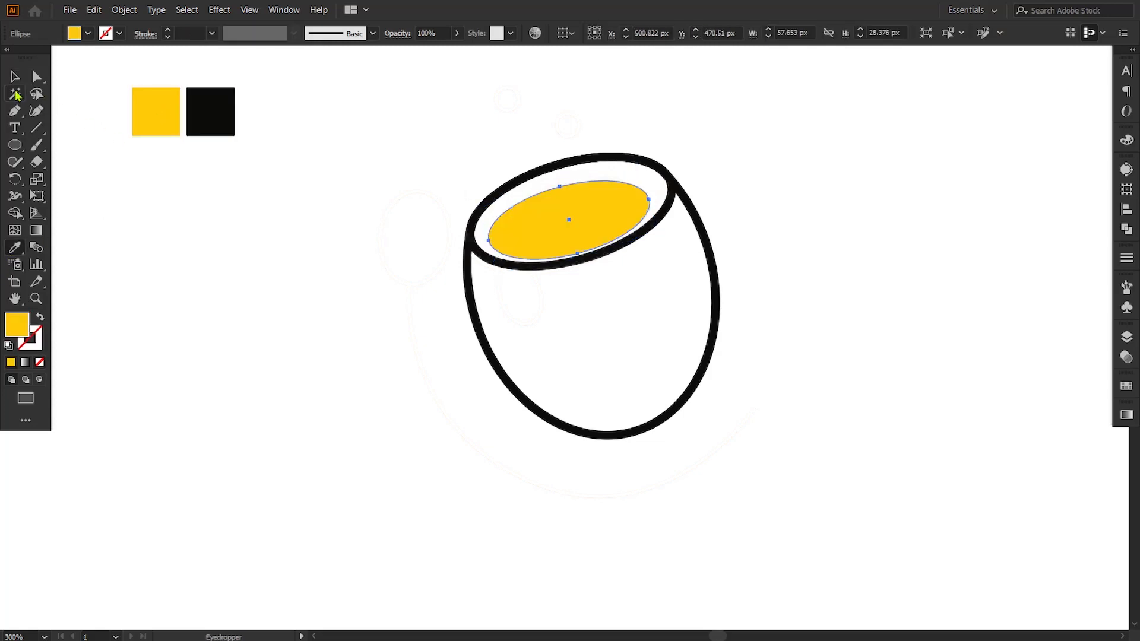
left_click(15, 76)
left_click(282, 345)
- Enlarge the yellow ellipse slightly so it overlaps the lower edge of the rim
left_click(599, 216)
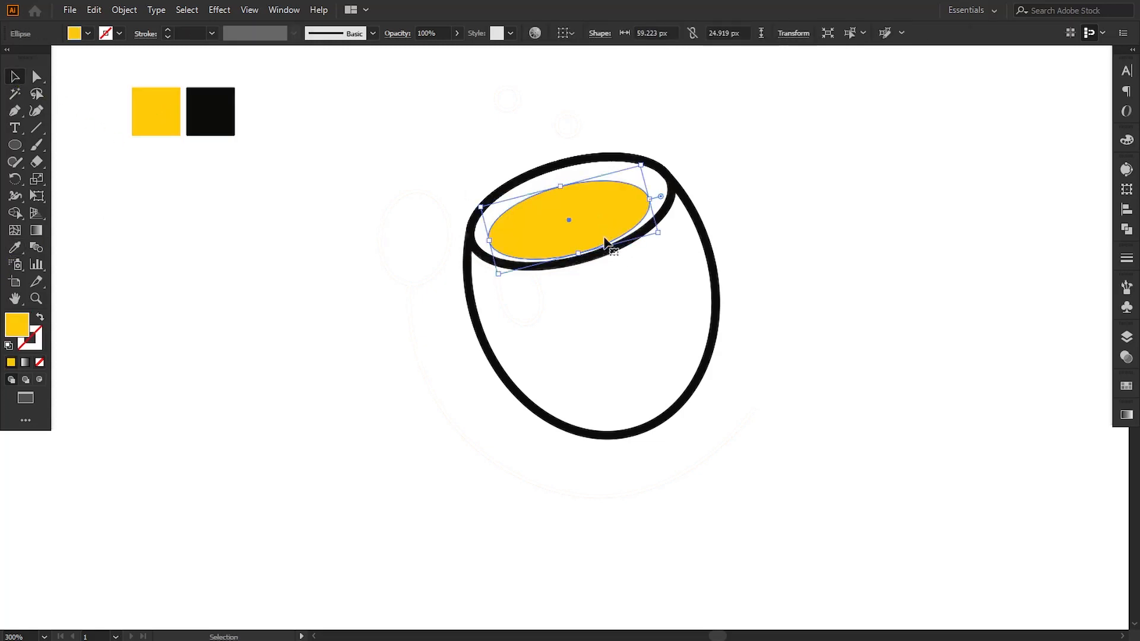
left_click_drag(662, 237, 665, 239)
left_click(774, 266)
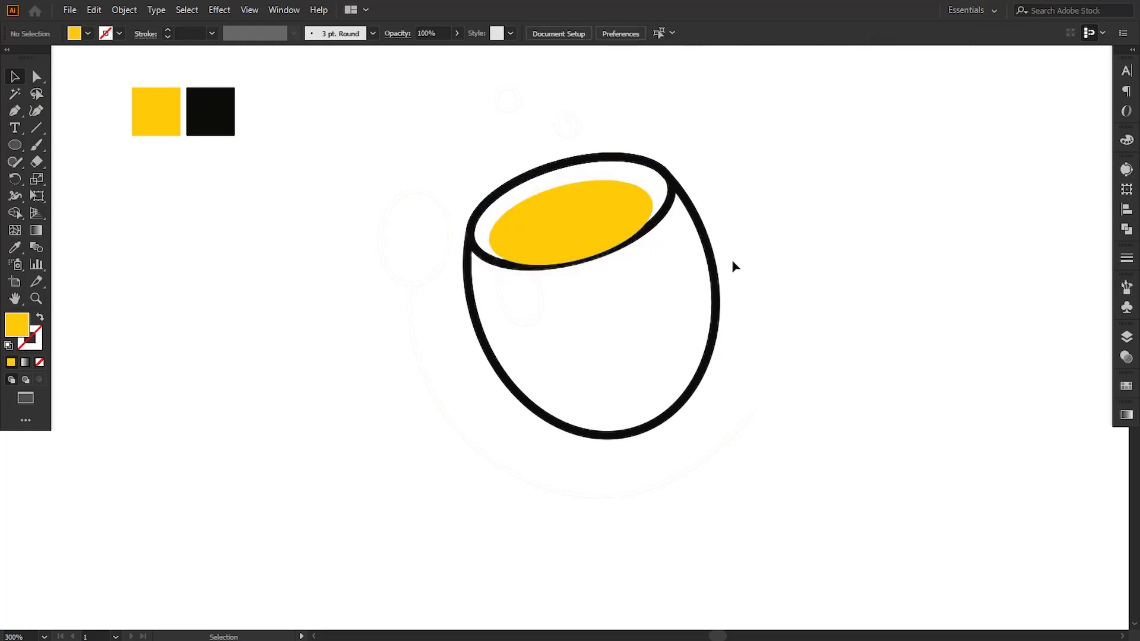
- Bring the black rim outline to the front so it covers the yellow ellipse's lower edge
right_click(668, 212)
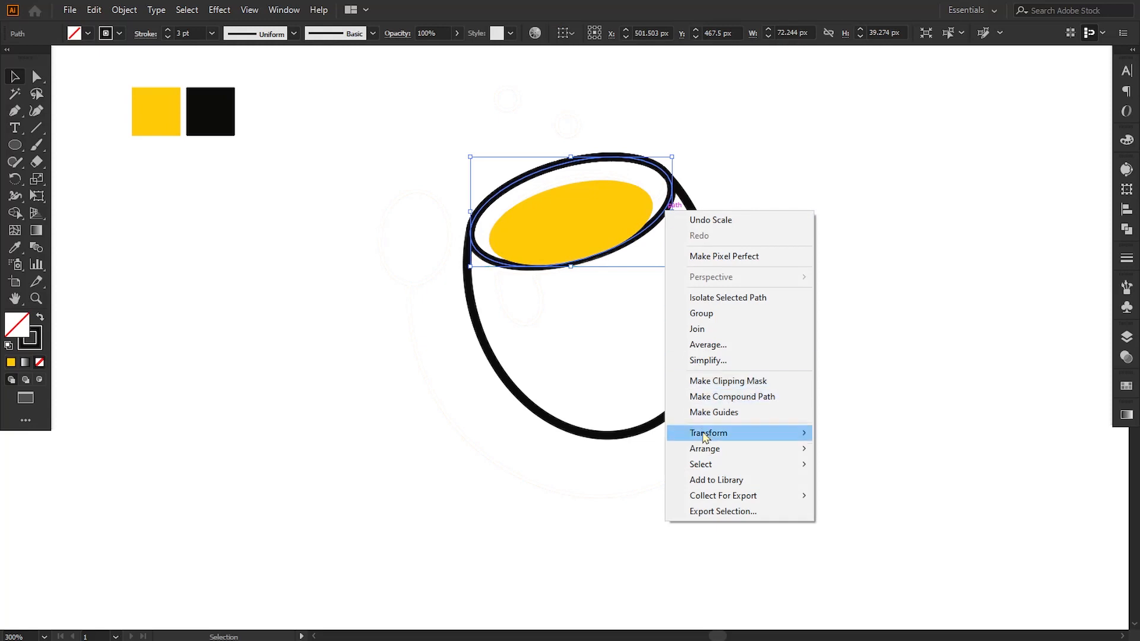
mouse_move(775, 456)
left_click(842, 450)
left_click(852, 369)
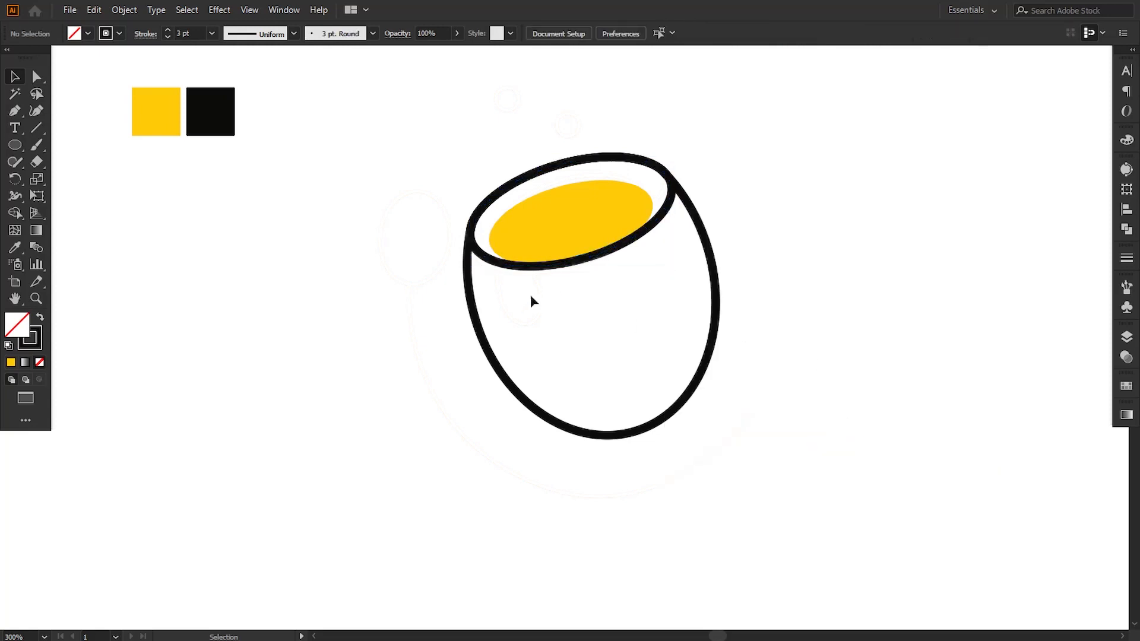
- Stretch the yellow ellipse's upper edge slightly so the ellipse is about 29 px high
left_click(584, 213)
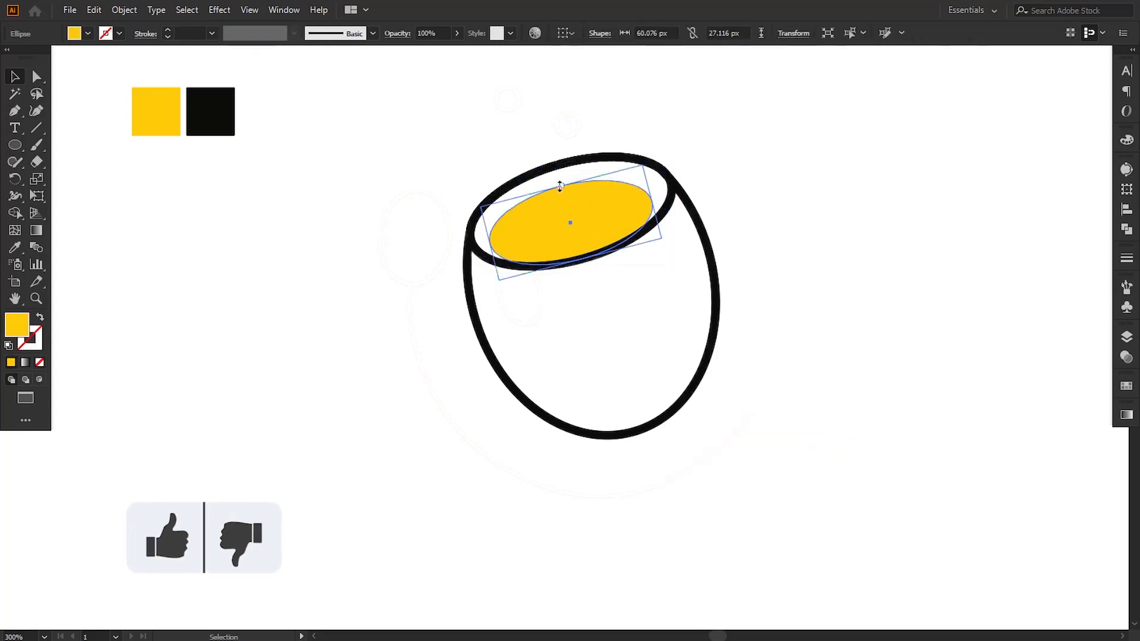
left_click_drag(560, 187, 560, 181)
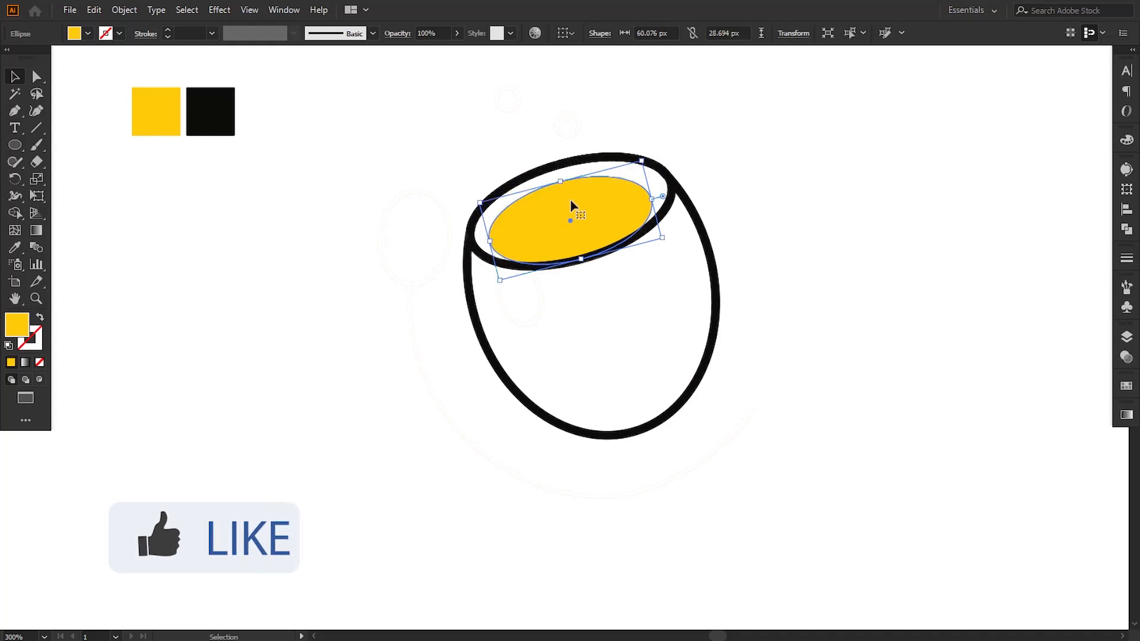
left_click(515, 302)
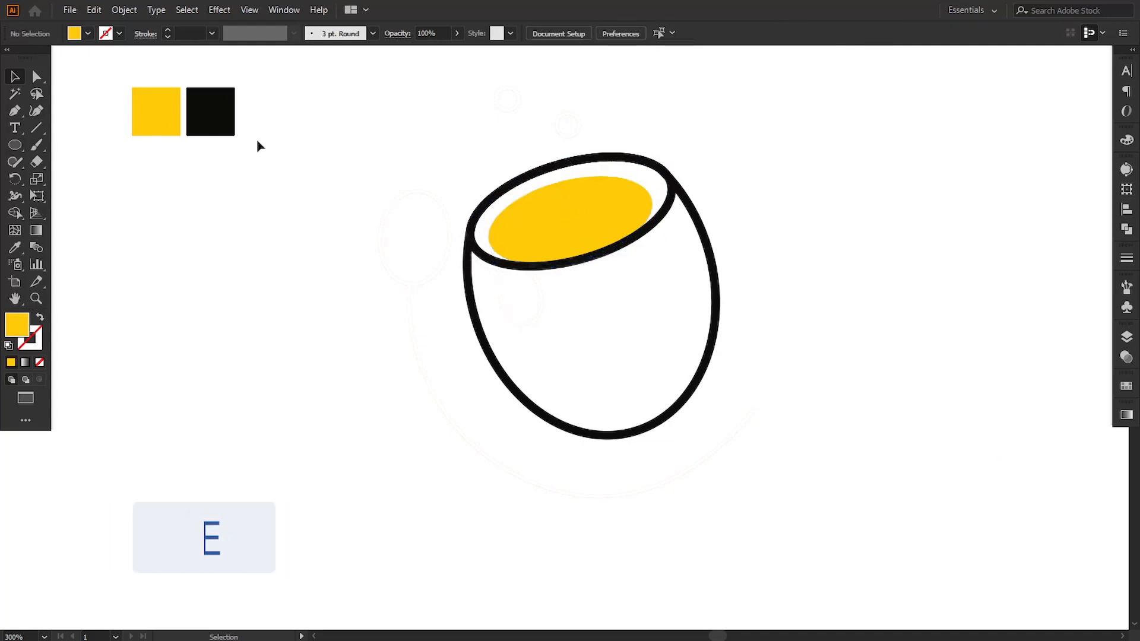
- Draw a closed yellow drip about 18 × 27 px with the Pen tool, running from the filling over the rim's lower left edge
left_click(14, 111)
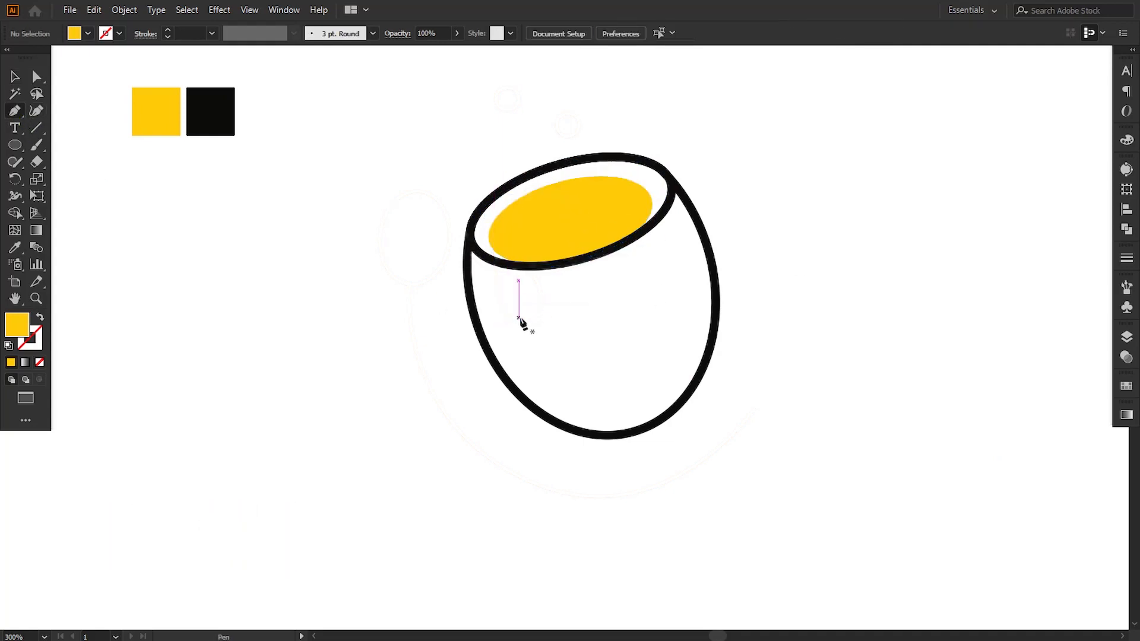
left_click(494, 249)
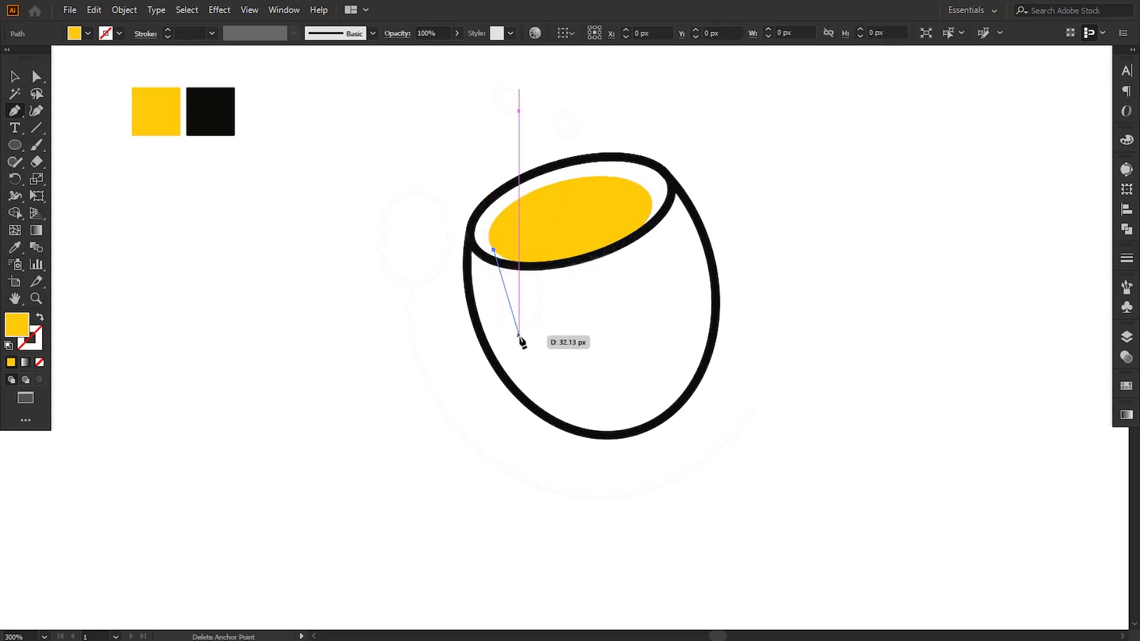
left_click_drag(525, 325, 558, 325)
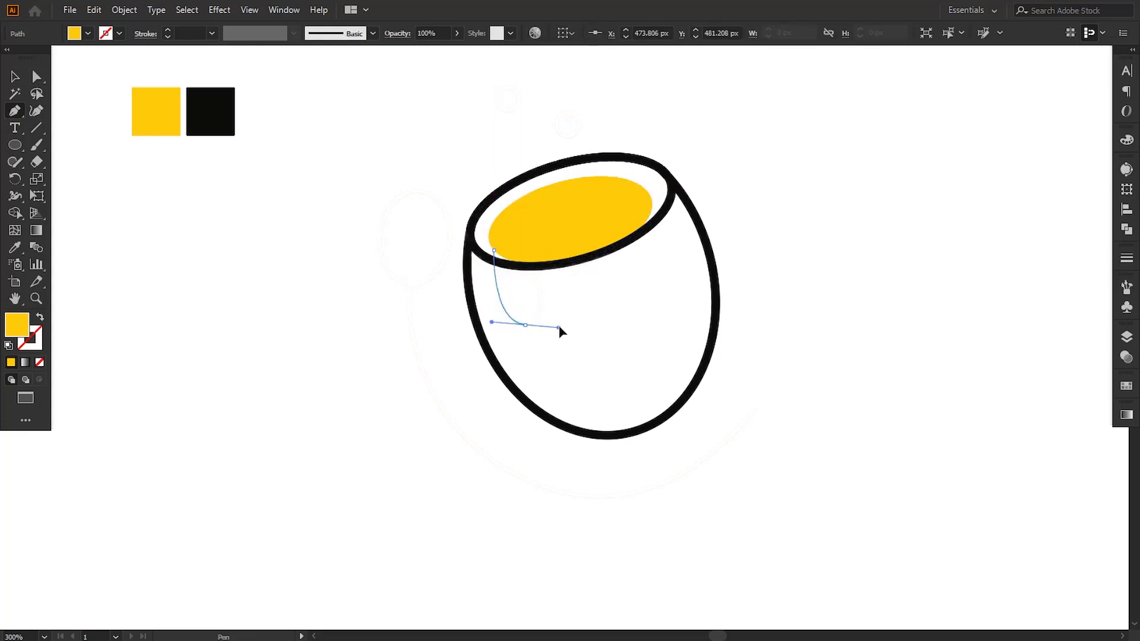
left_click(526, 325)
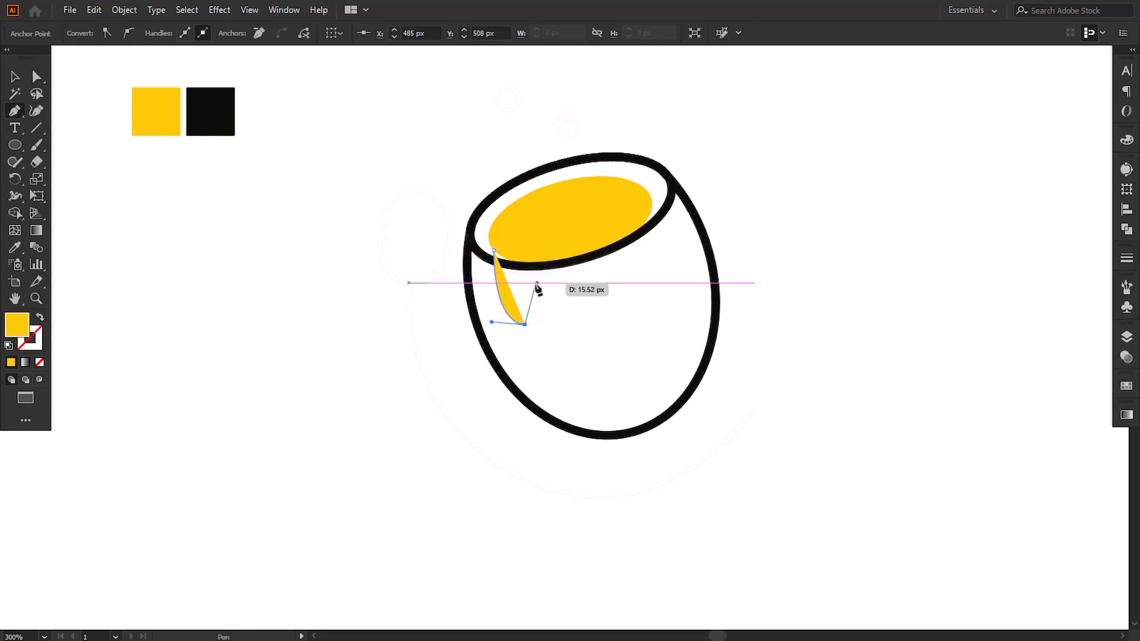
left_click(533, 253)
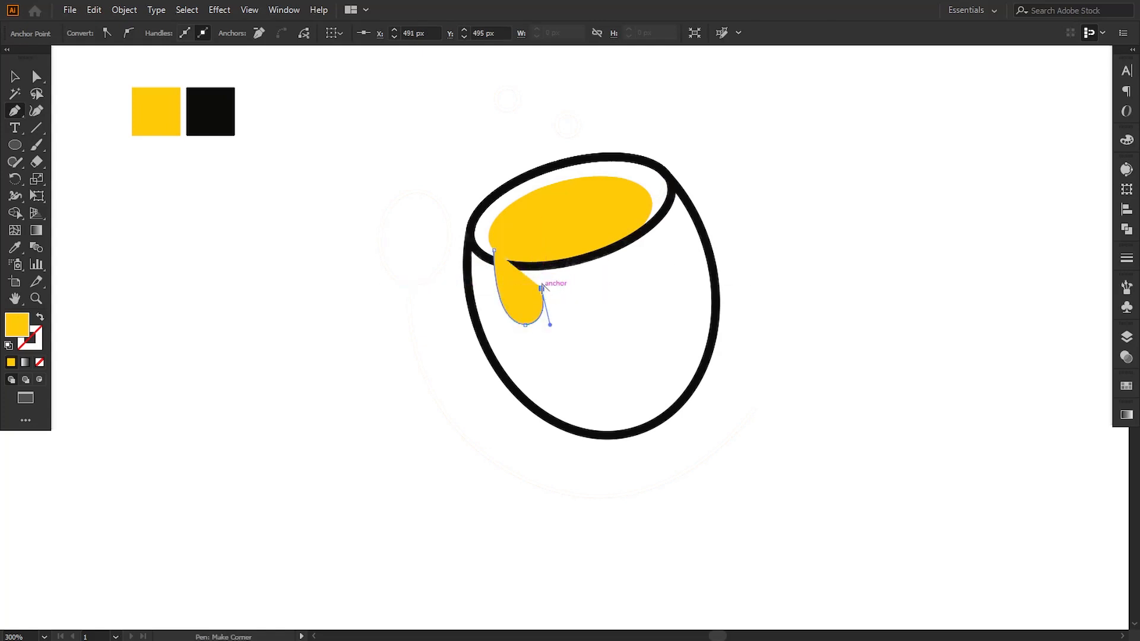
left_click_drag(519, 250, 500, 229)
left_click(520, 249)
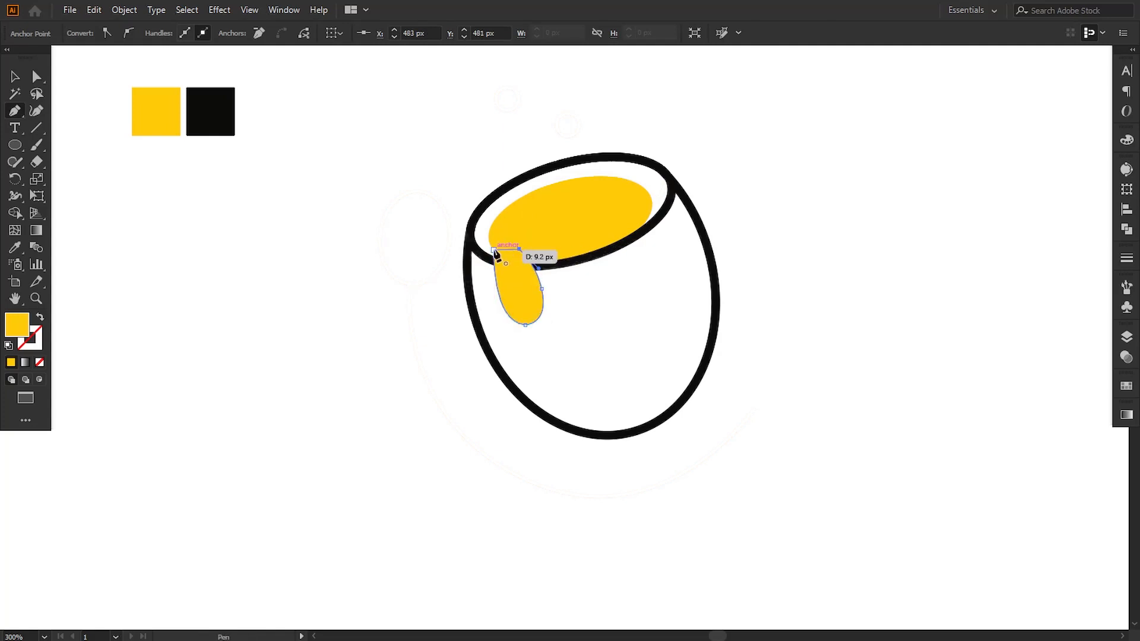
left_click(494, 251)
- Refine the curve on the drip's right side by adjusting its anchor handles with Direct Selection
left_click(34, 78)
left_click(190, 216)
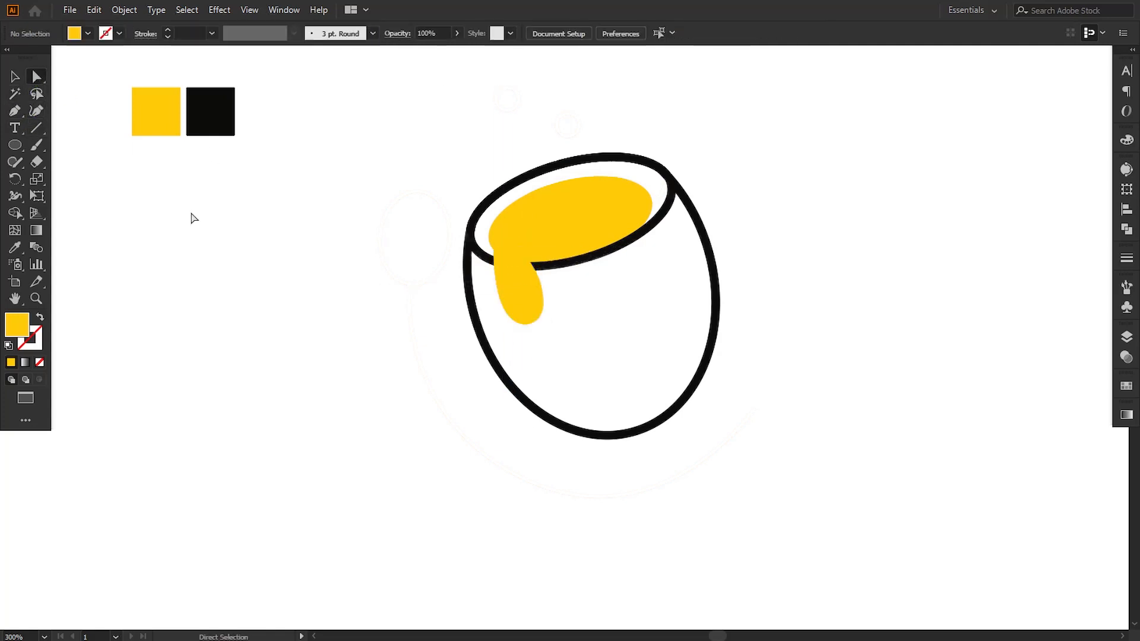
left_click(544, 304)
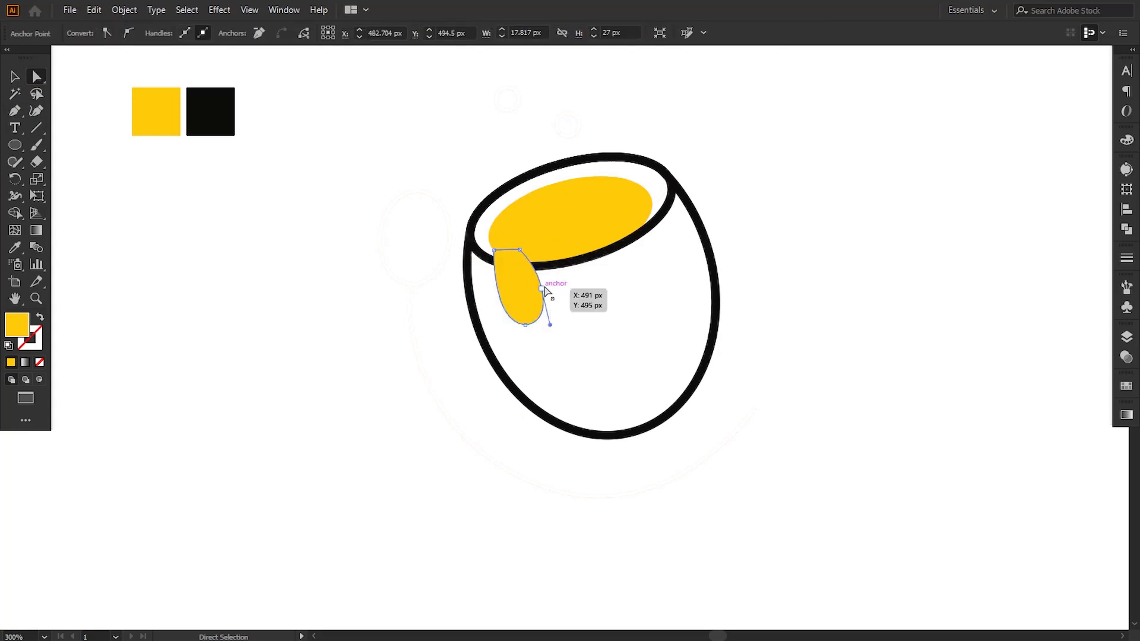
left_click(541, 288)
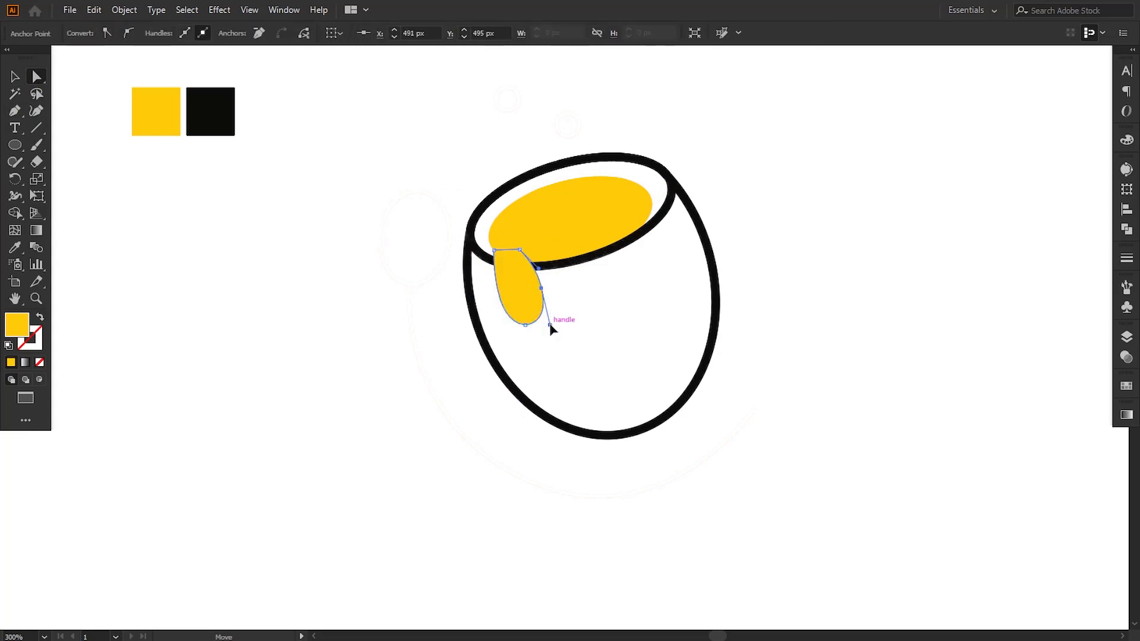
left_click_drag(539, 268, 539, 265)
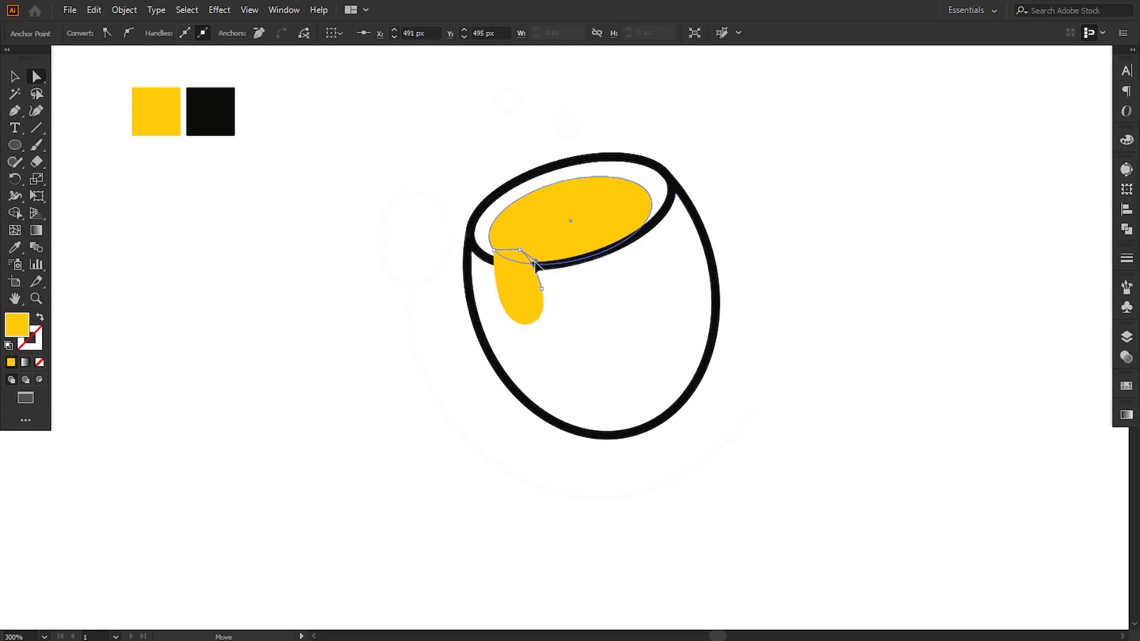
left_click(571, 336)
- Draw an ellipse about 14 × 7 px on the yellow filling and set its fill to ffffff
left_click(14, 144)
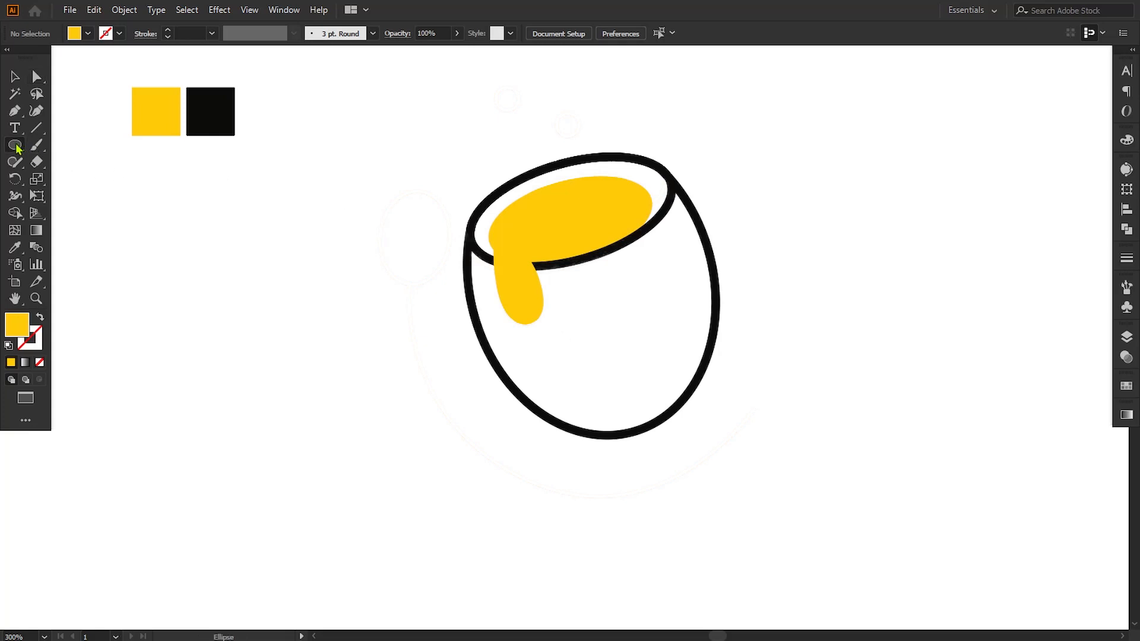
left_click_drag(527, 213, 567, 233)
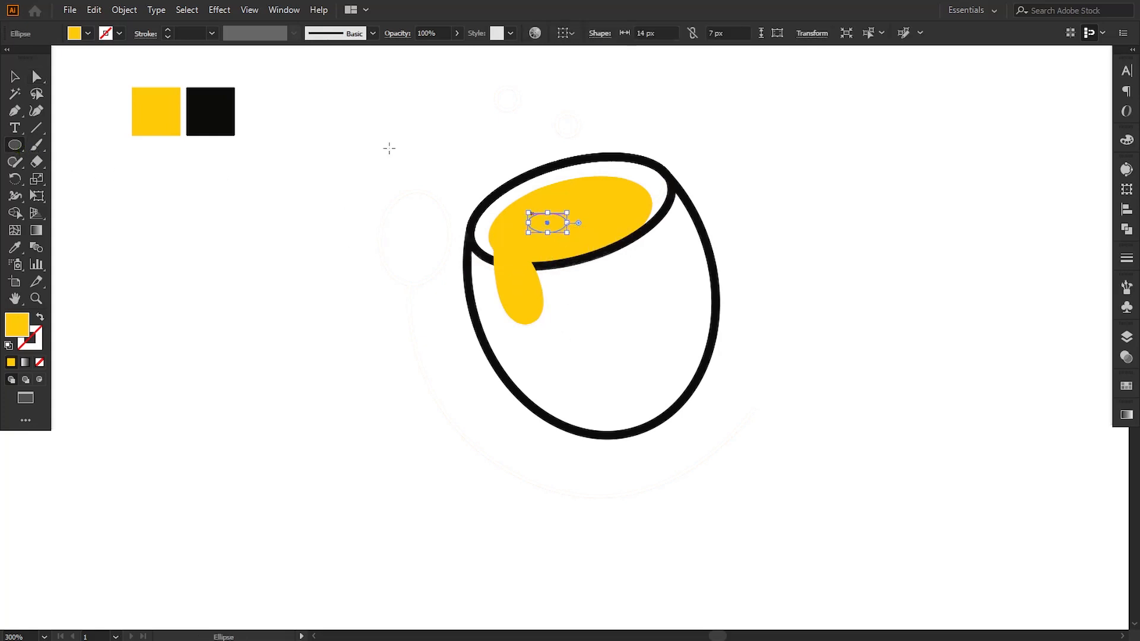
left_click(14, 76)
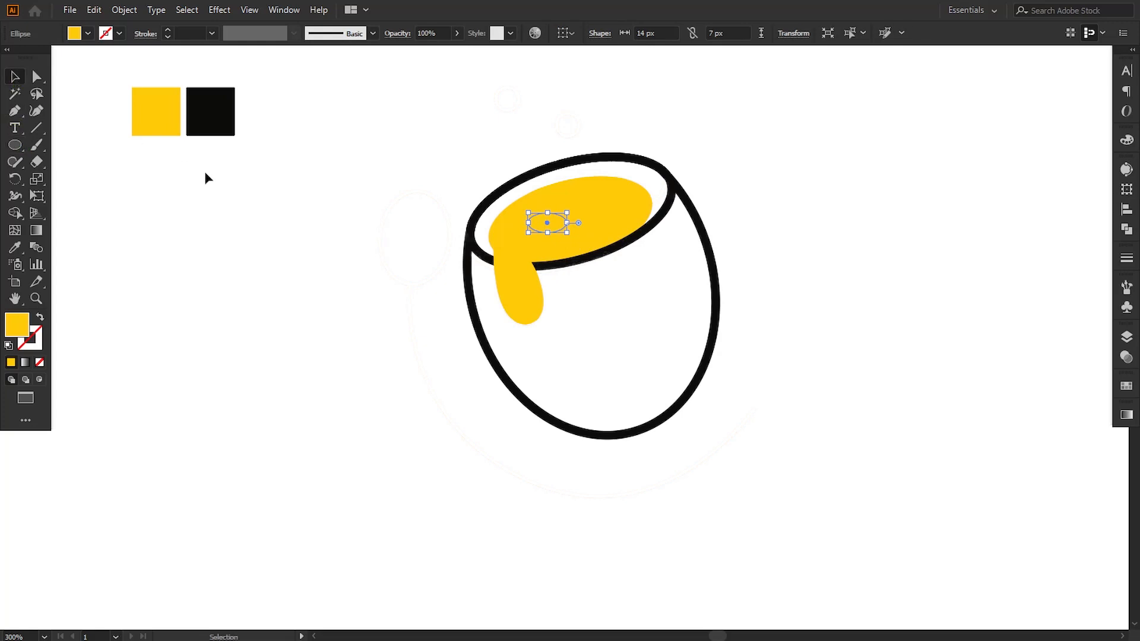
double_click(18, 325)
type("ffffff")
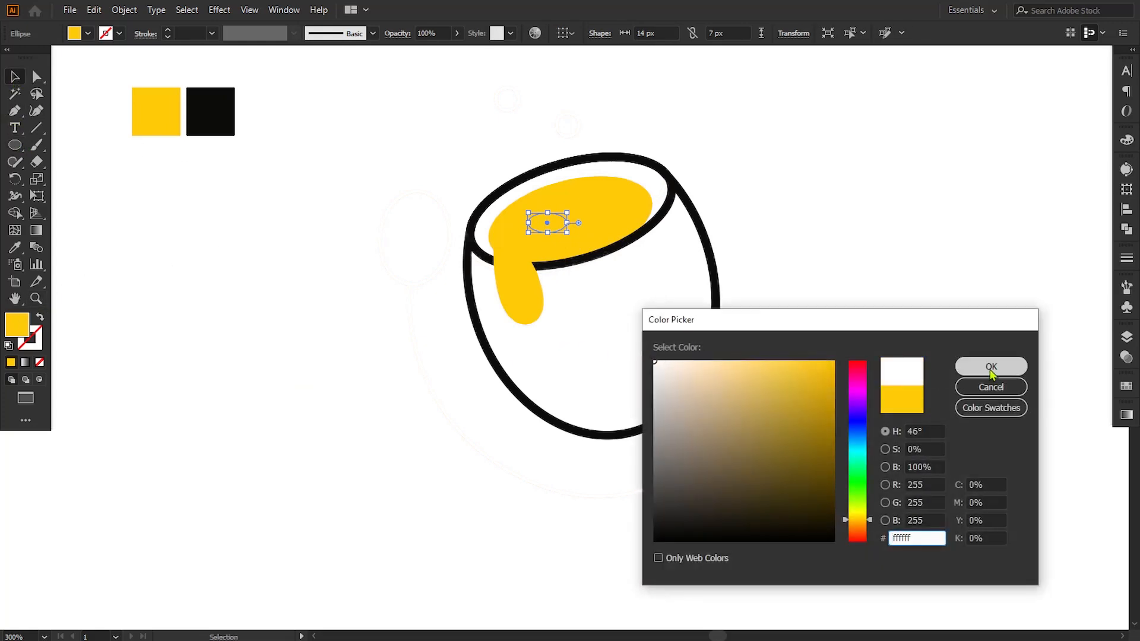
left_click(991, 368)
left_click(926, 318)
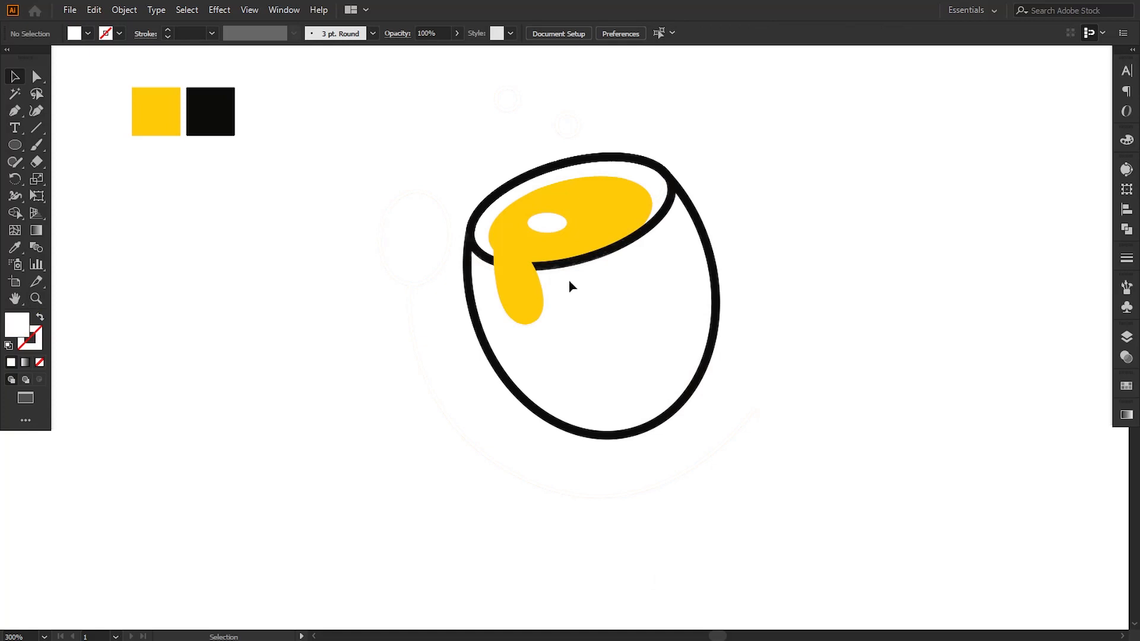
- Shift the white highlight up and left, resize it to about 14 × 9 px and tilt it counter-clockwise to match the filling
left_click(551, 227)
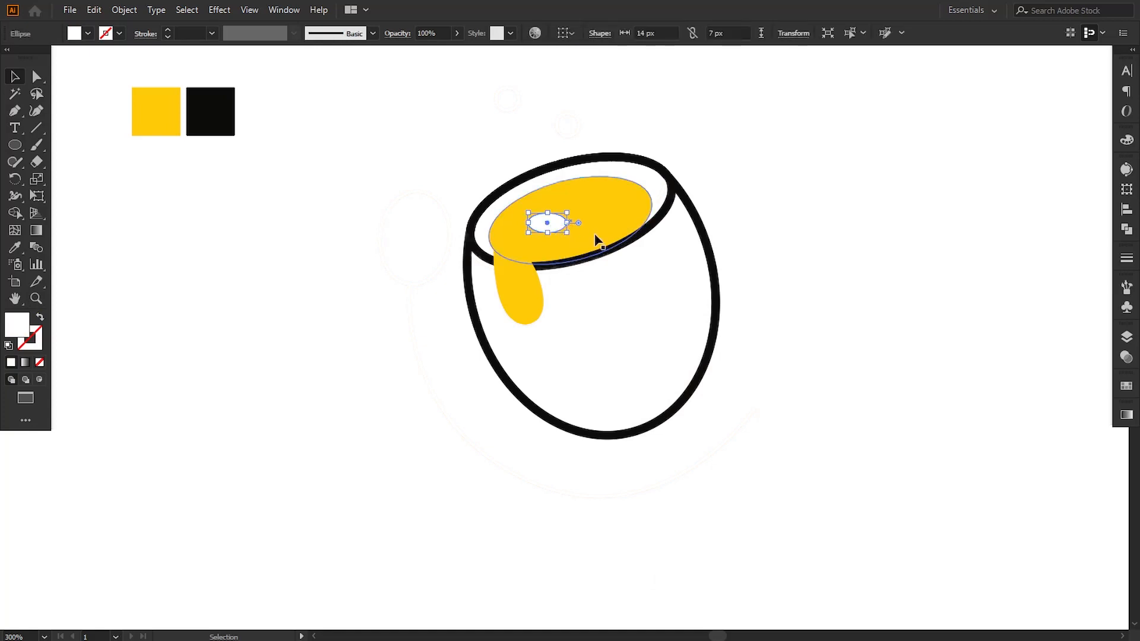
left_click_drag(547, 224, 540, 219)
left_click_drag(575, 234, 555, 204)
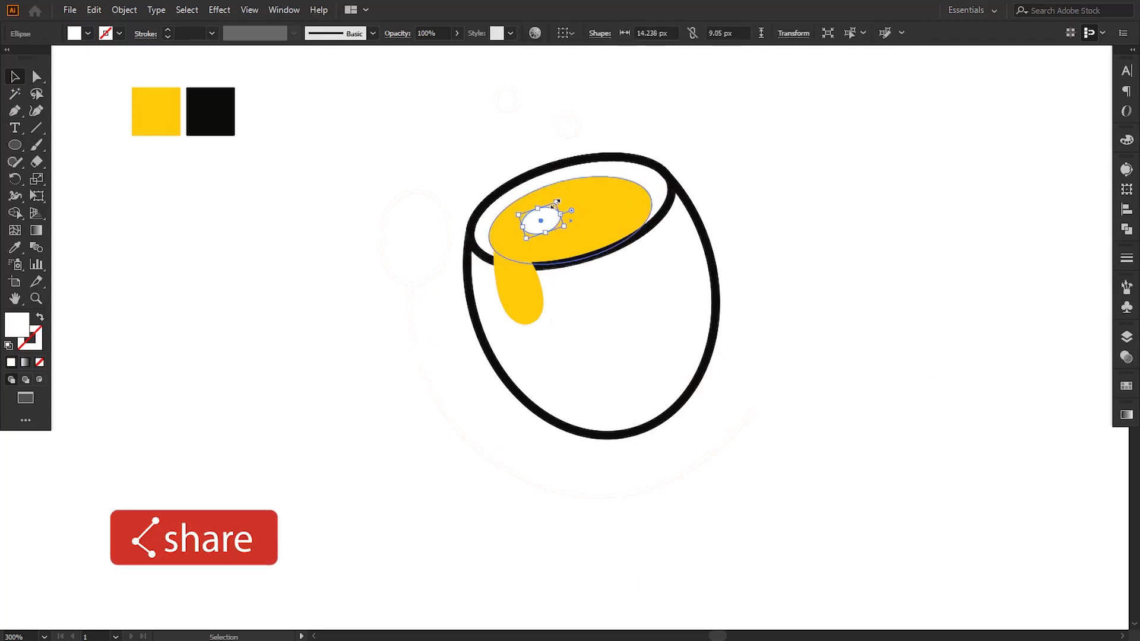
left_click(782, 265)
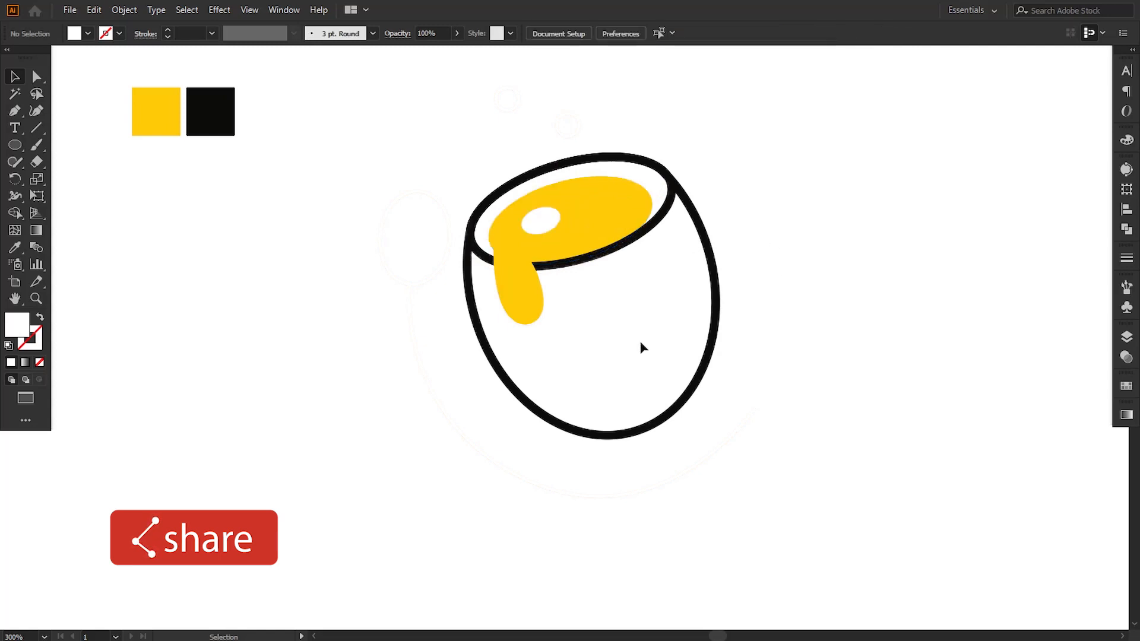
- Draw an upright ellipse about 26 × 34 px over the sketched oval left of the cup, adjusting its edges and position to fit
left_click(15, 147)
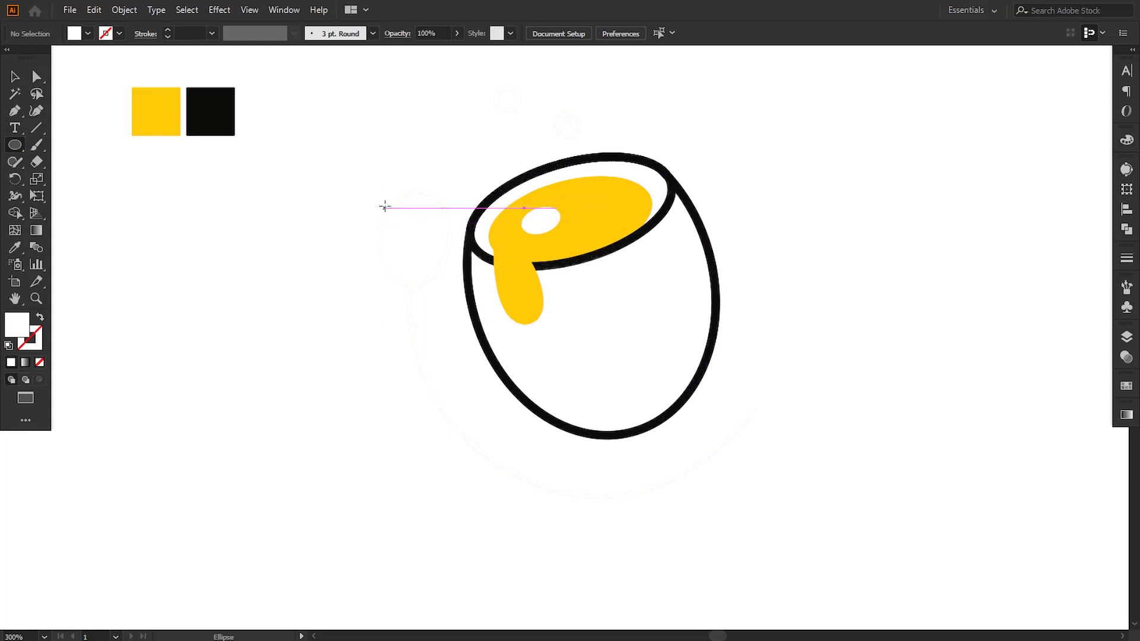
left_click_drag(388, 176, 450, 286)
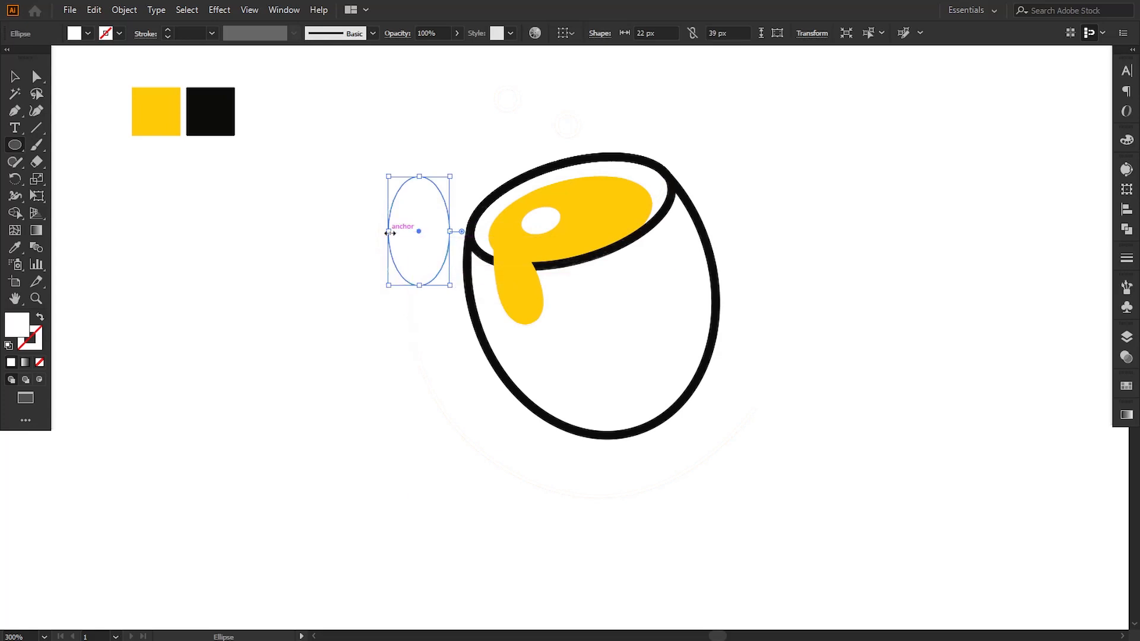
left_click_drag(389, 232, 377, 233)
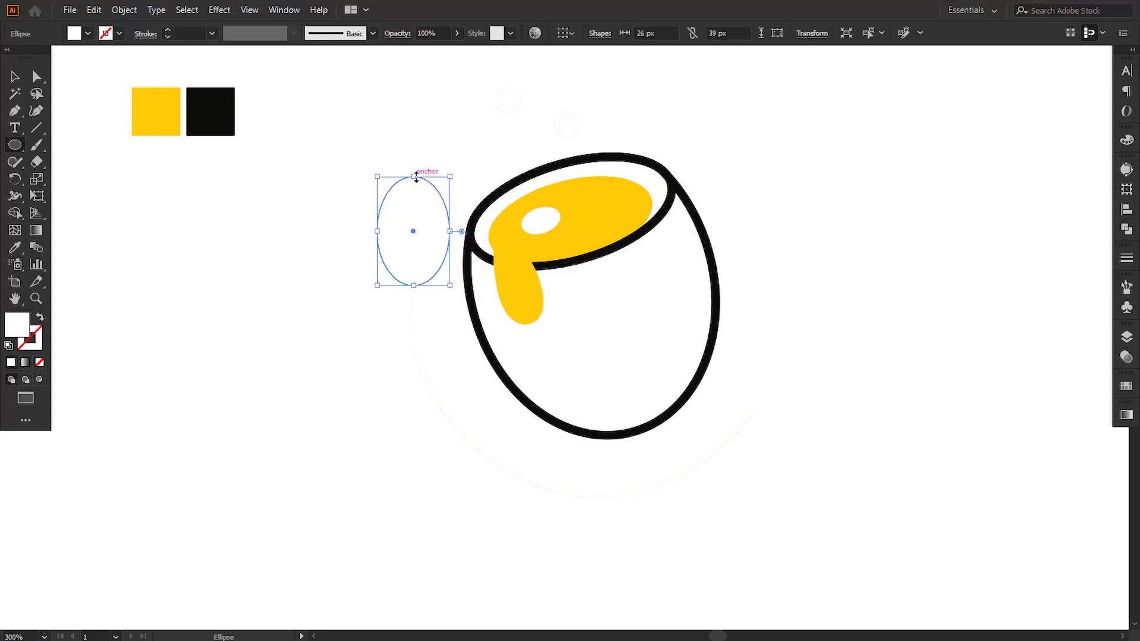
mouse_move(416, 177)
left_mouse_down()
mouse_move(415, 205)
mouse_move(416, 191)
left_mouse_up()
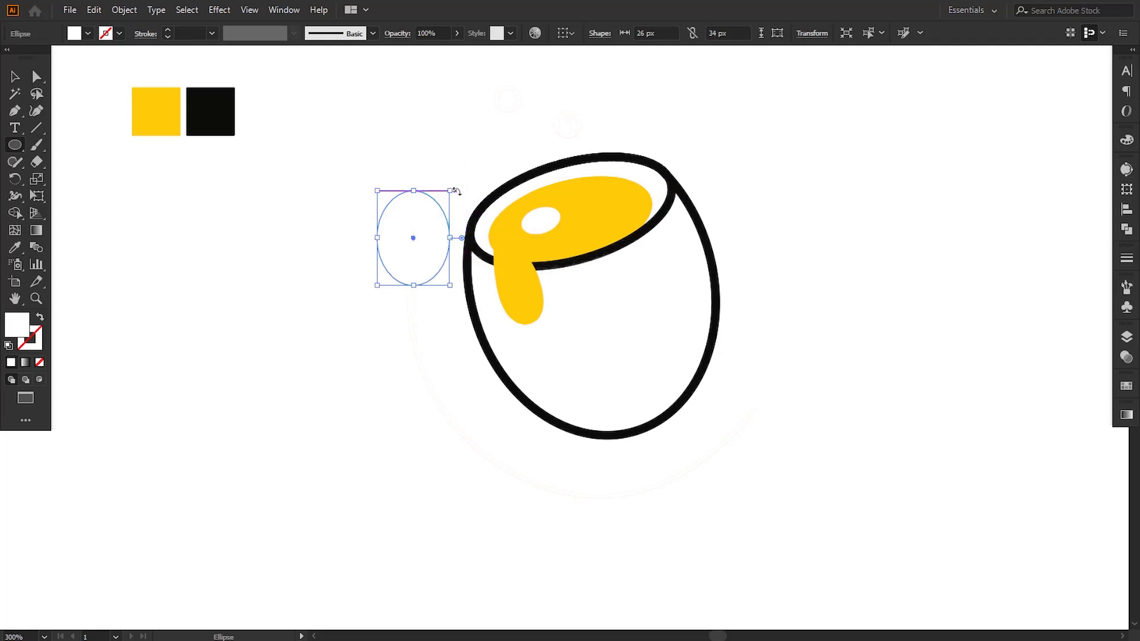
key("v")
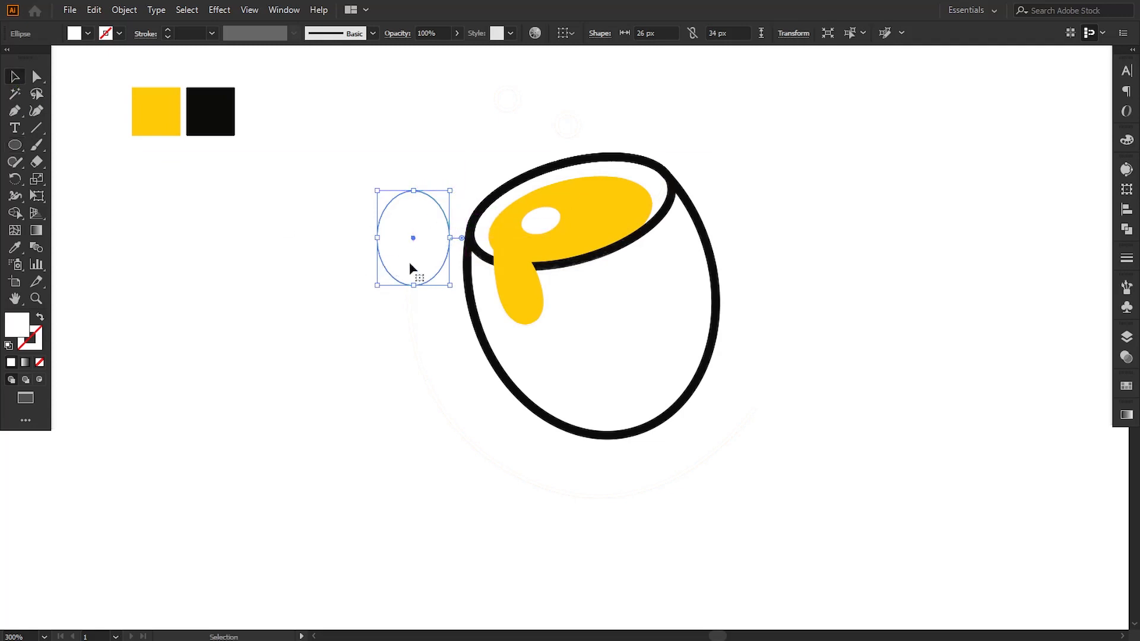
left_click_drag(410, 264, 416, 266)
- Apply the black swatch's fill to the new ellipse using the Eyedropper
key("i")
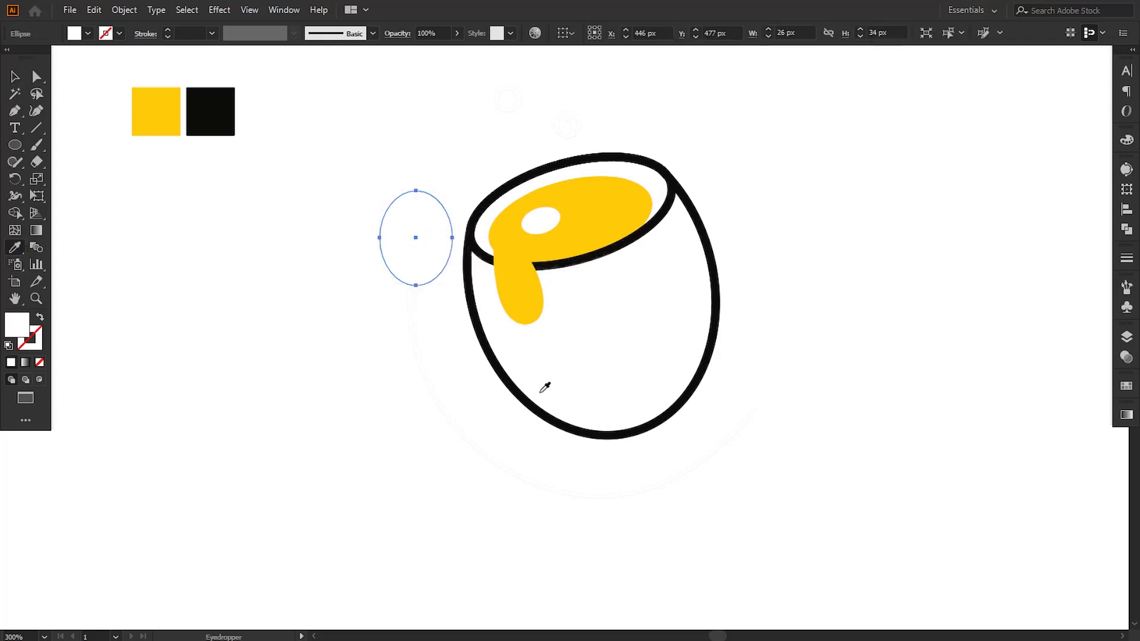
left_click(209, 126)
key("v")
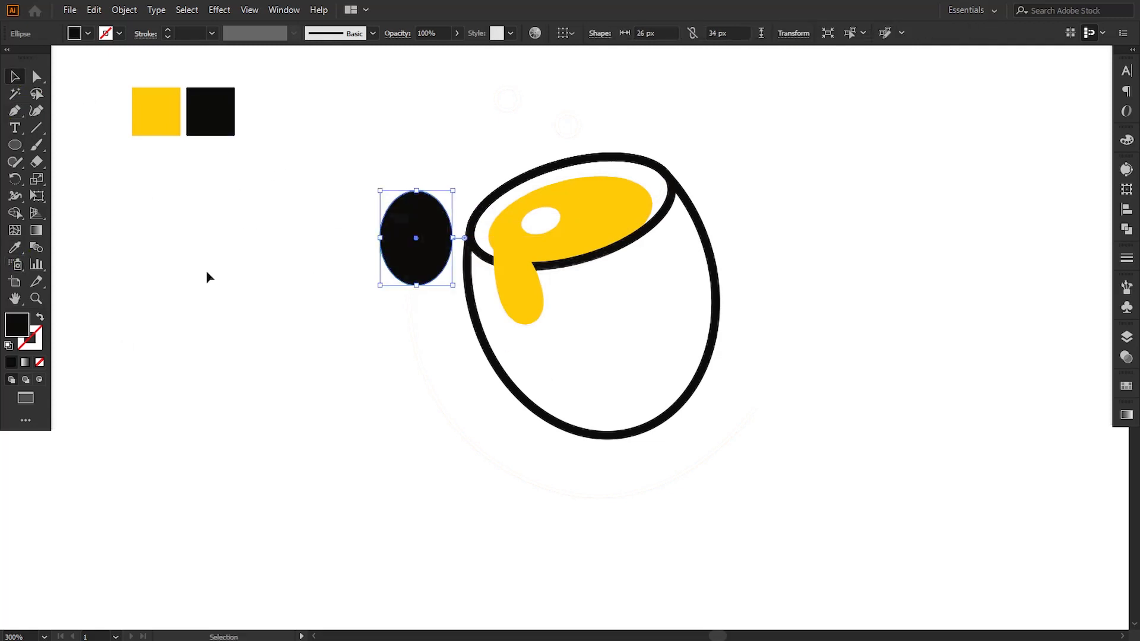
left_click(206, 270)
- Tilt the black ellipse slightly clockwise and nudge it left to match the sketch
left_click(430, 275)
left_click_drag(454, 291, 452, 293)
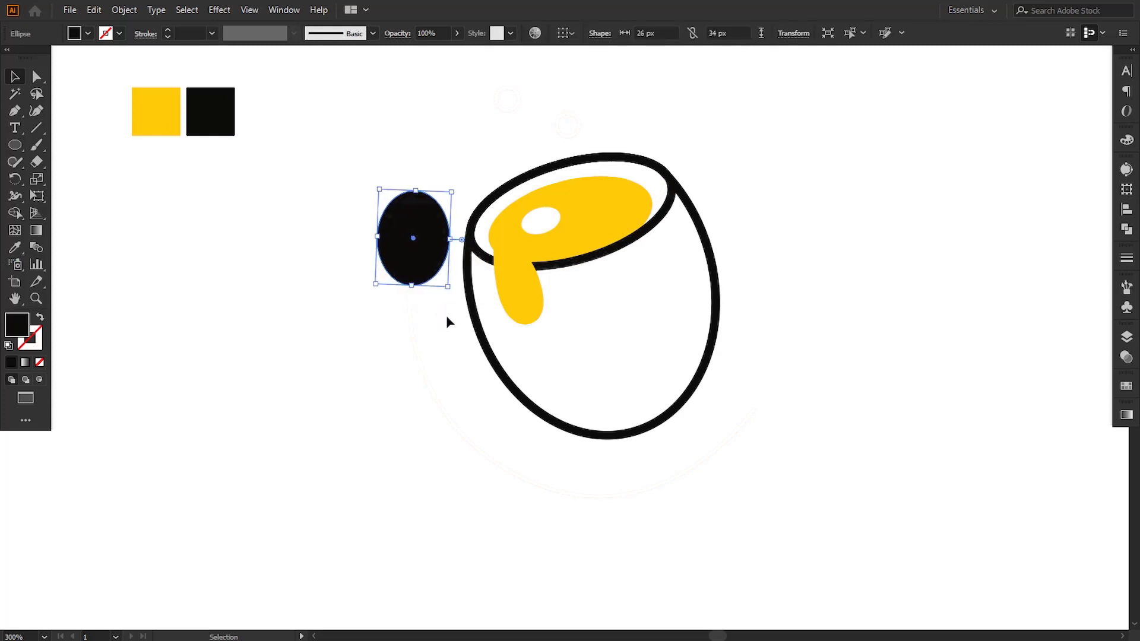
left_click(446, 322)
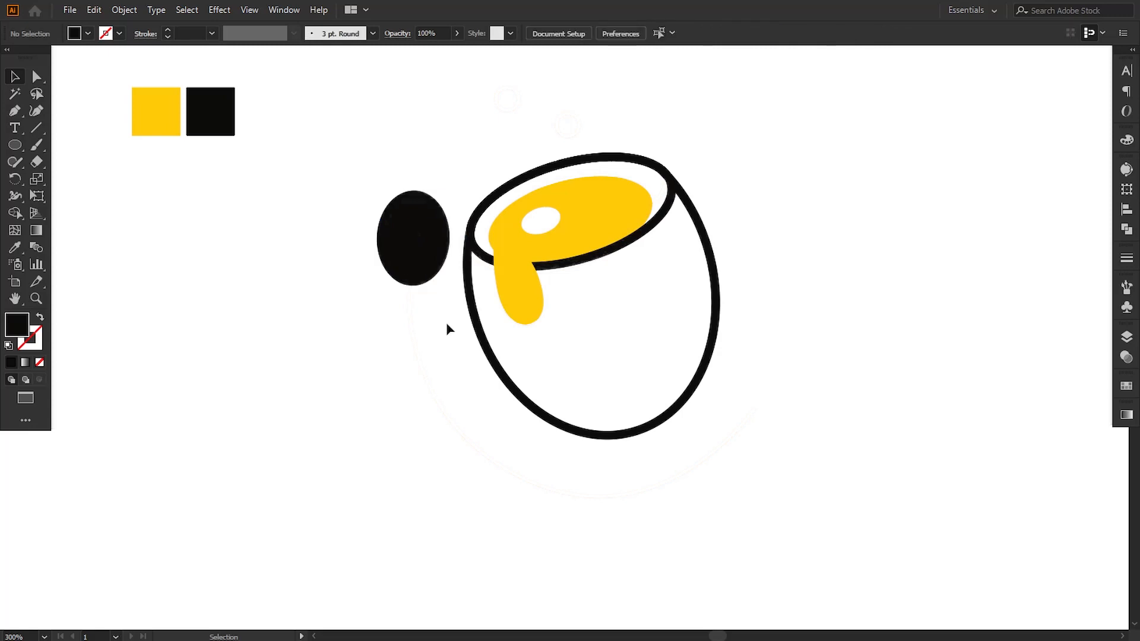
- Trace the long sketched curve with the Pen tool, from the black ellipse's lower part around beneath the cup to its lower right
left_click(15, 111)
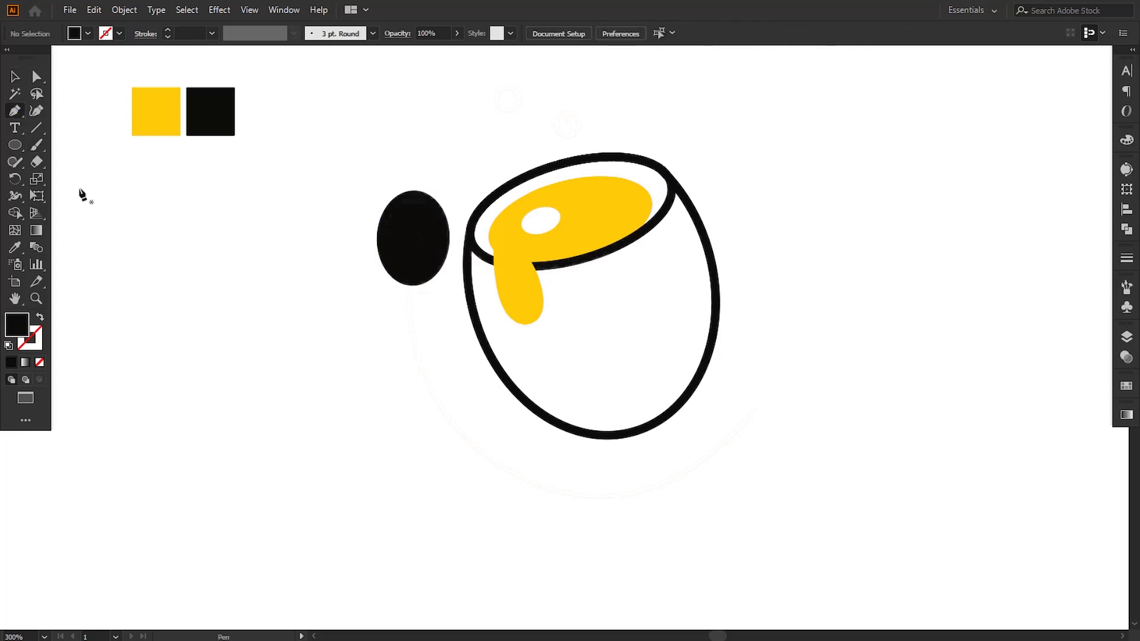
left_click(408, 266)
left_click_drag(528, 481, 673, 549)
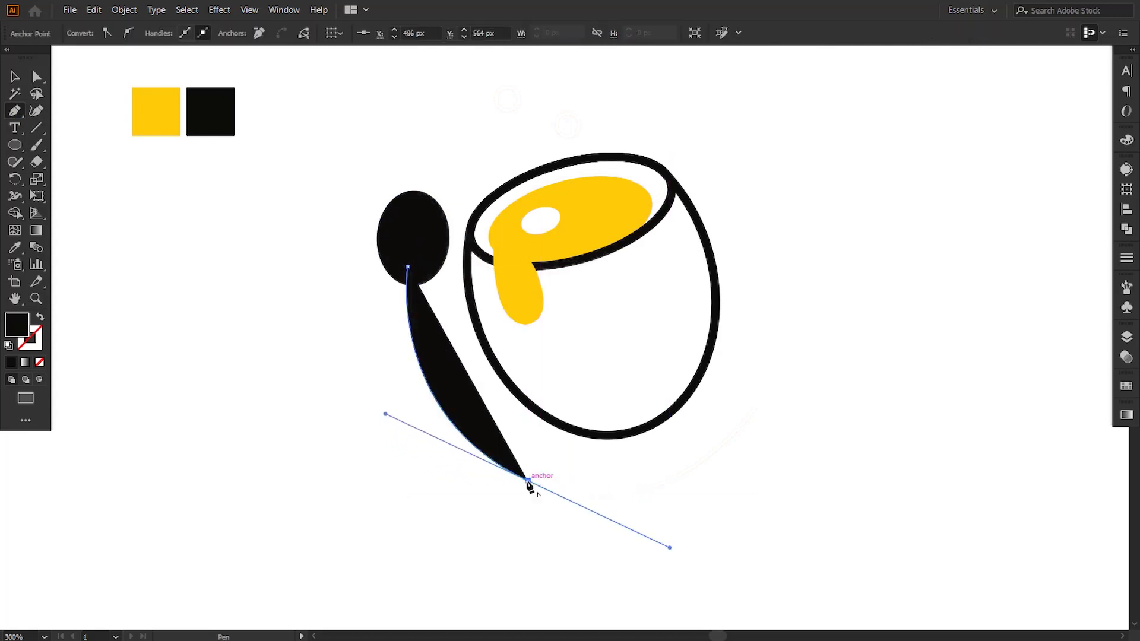
left_click(528, 481)
left_click_drag(754, 408, 857, 269)
left_click_drag(755, 408, 757, 407)
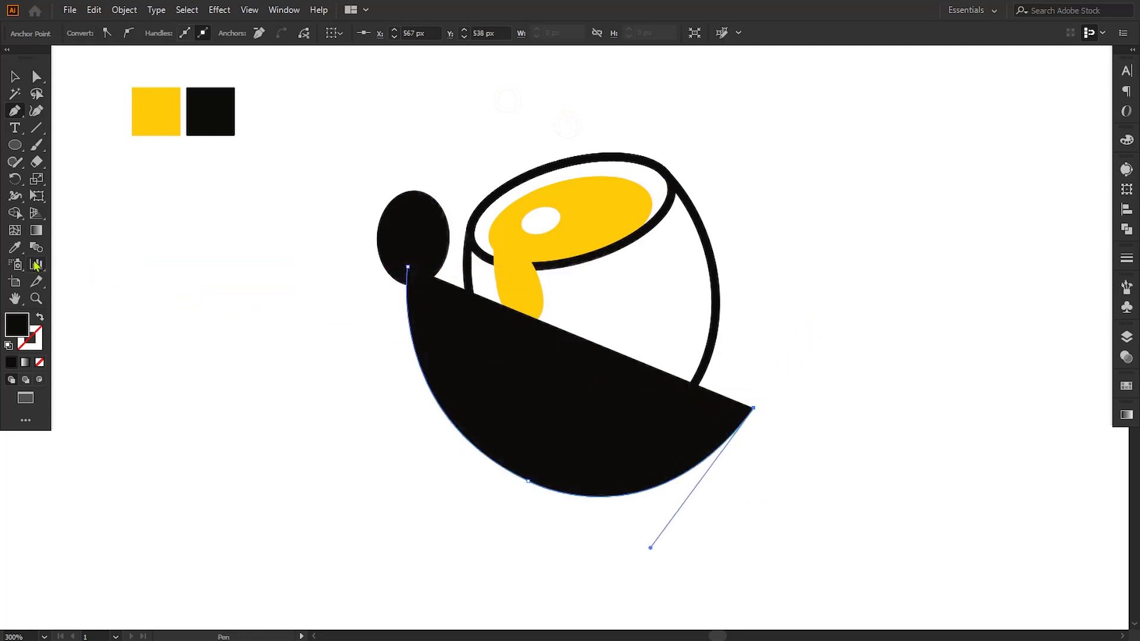
- Match the new curve beneath the cup to the cup's unfilled 3 pt black outline using the Eyedropper, and deselect it
key("i")
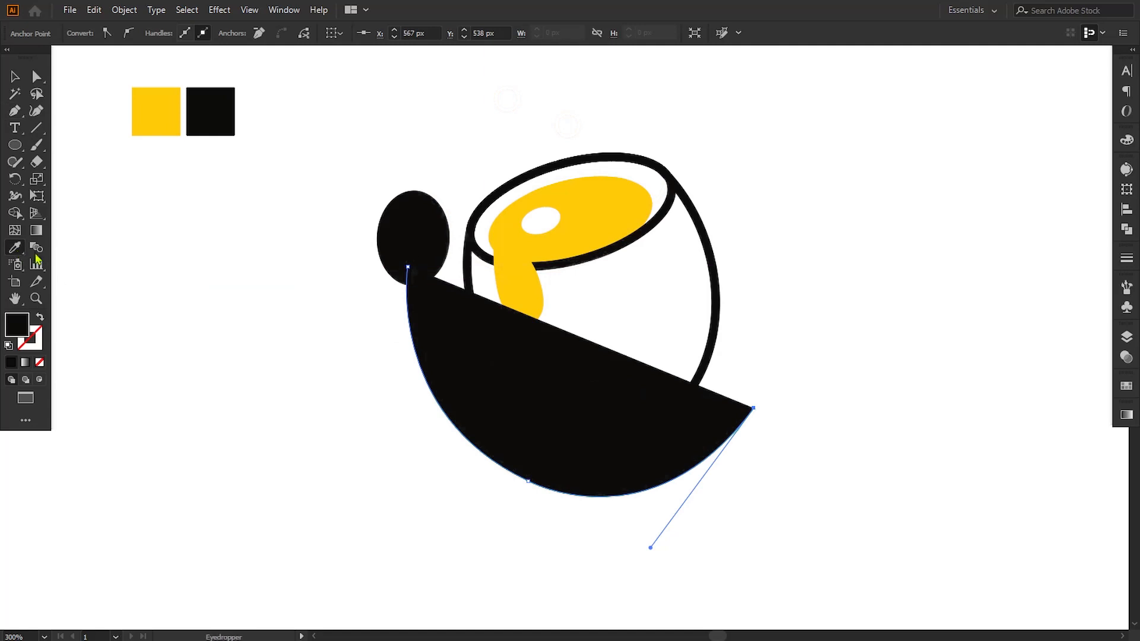
left_click(473, 271)
left_click(36, 76)
left_click(157, 284)
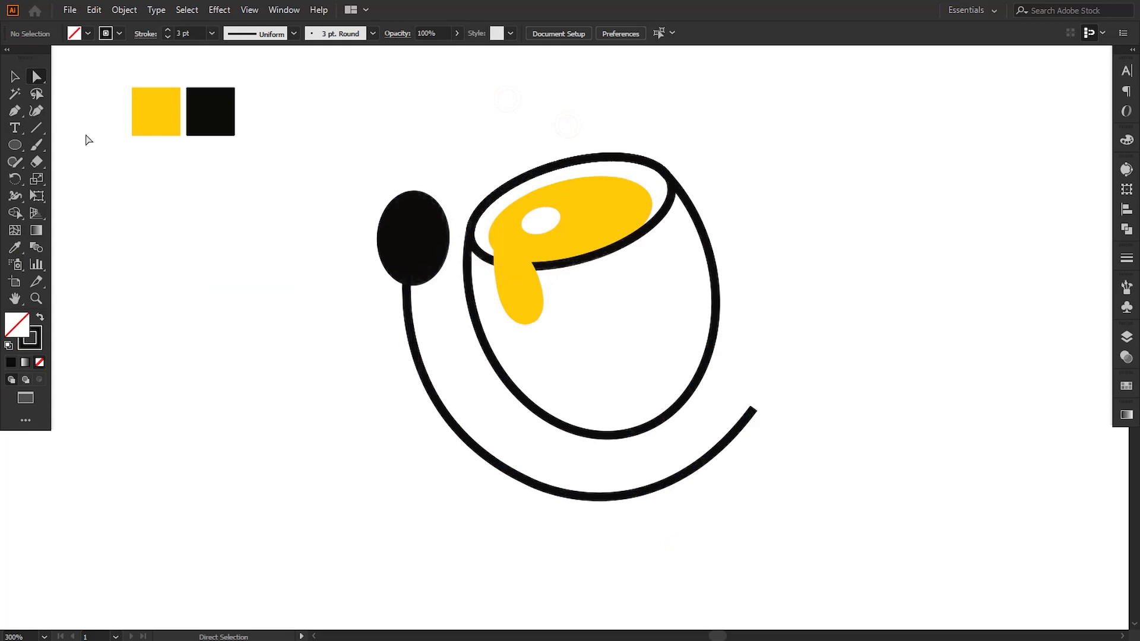
- Refine the curve beneath the cup by adjusting its lower-left segment's handle and its right end's handle for a smoother arc
left_click(499, 473)
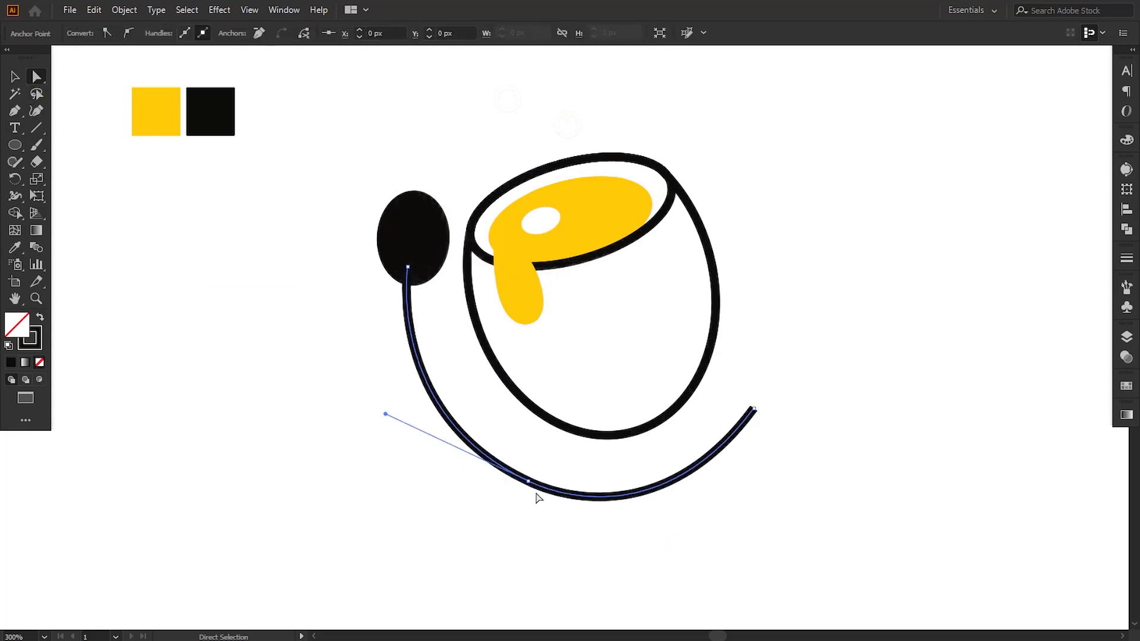
left_click(528, 480)
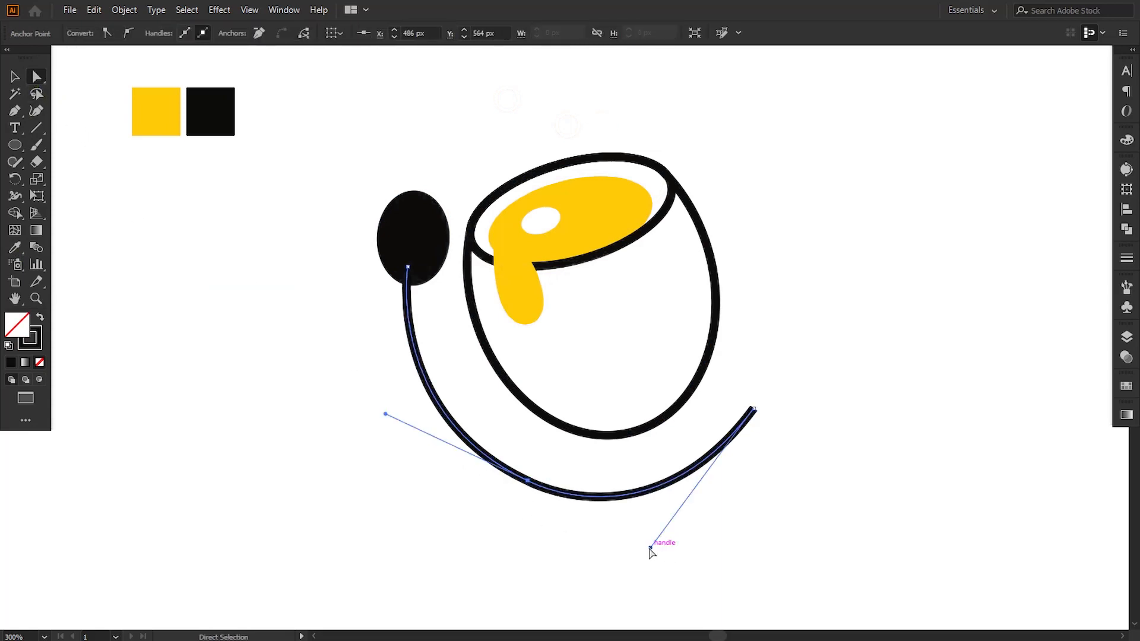
left_click_drag(652, 547, 662, 537)
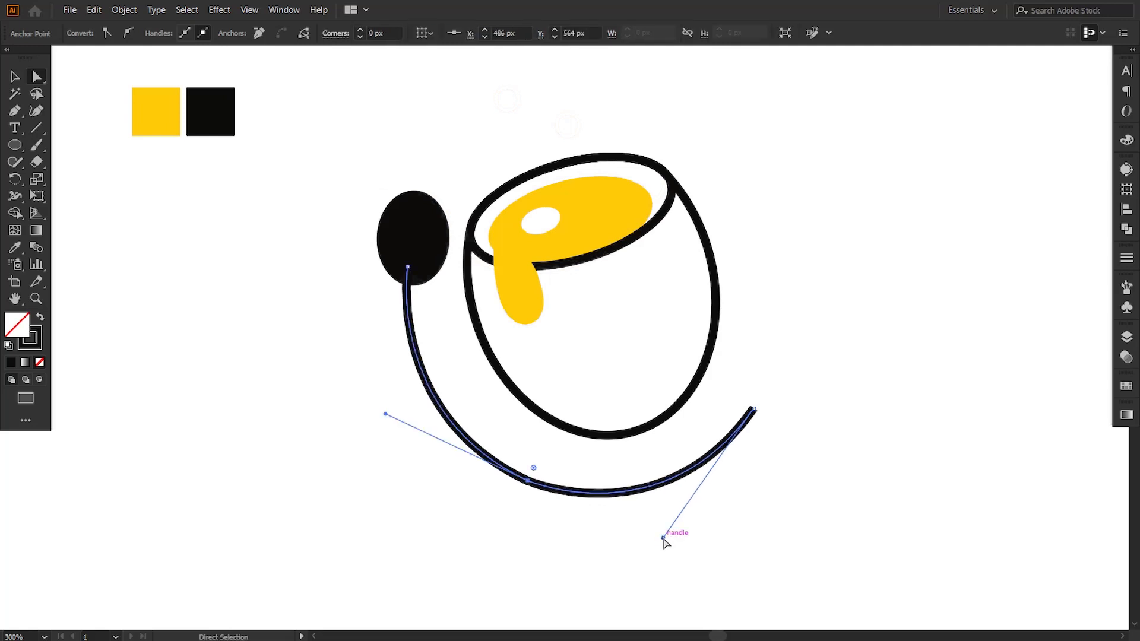
left_click(603, 546)
left_click(529, 481)
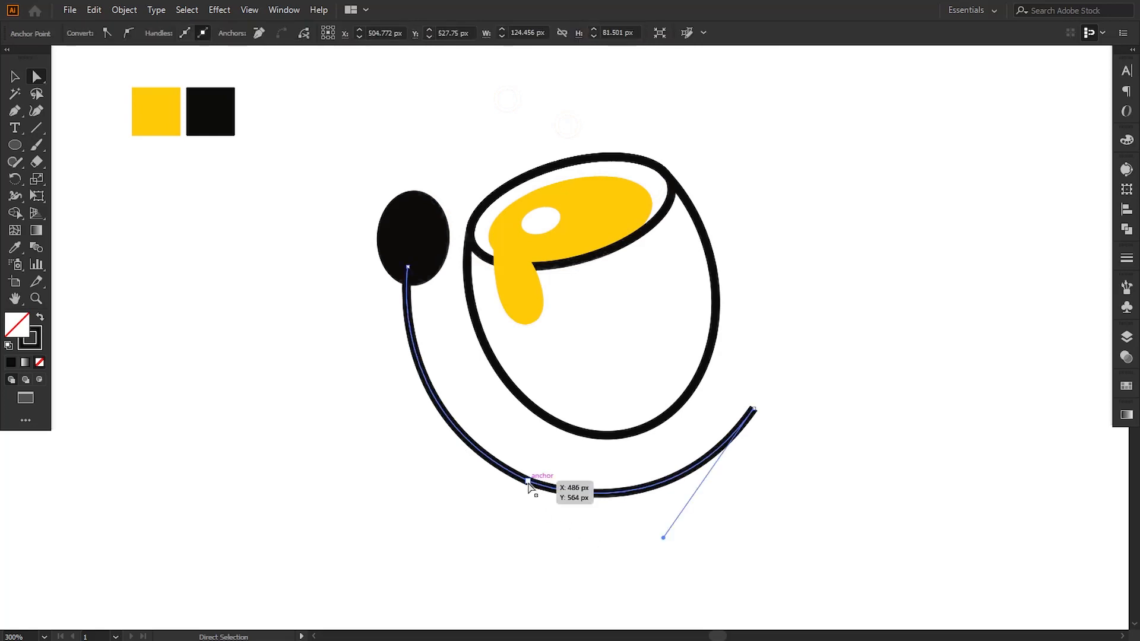
left_click_drag(386, 418, 386, 423)
left_click(446, 489)
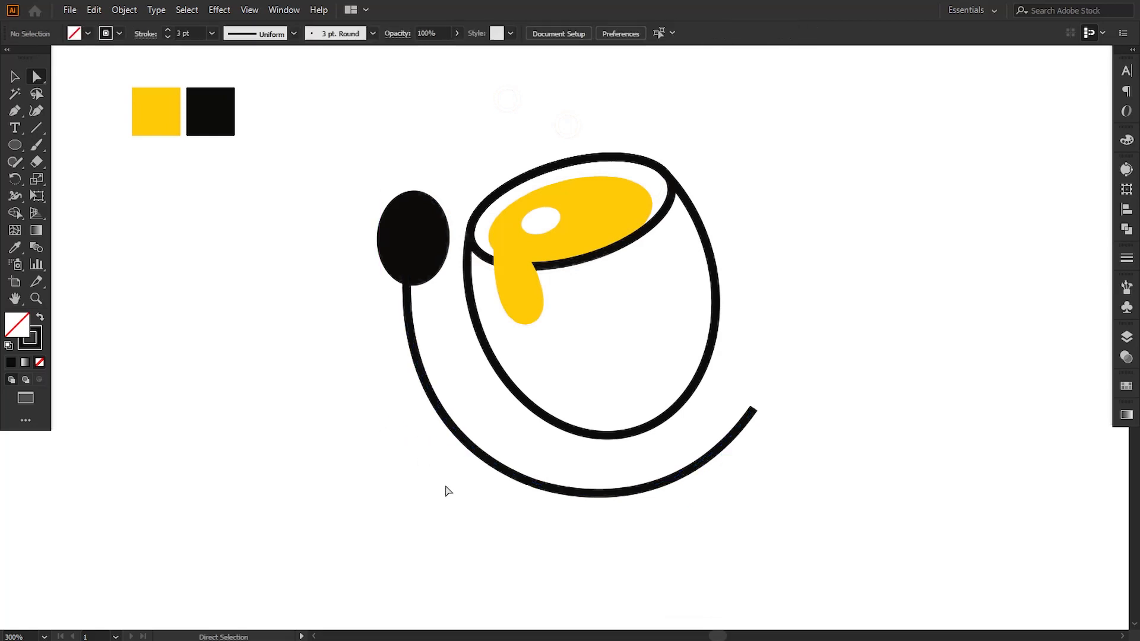
left_click(527, 480)
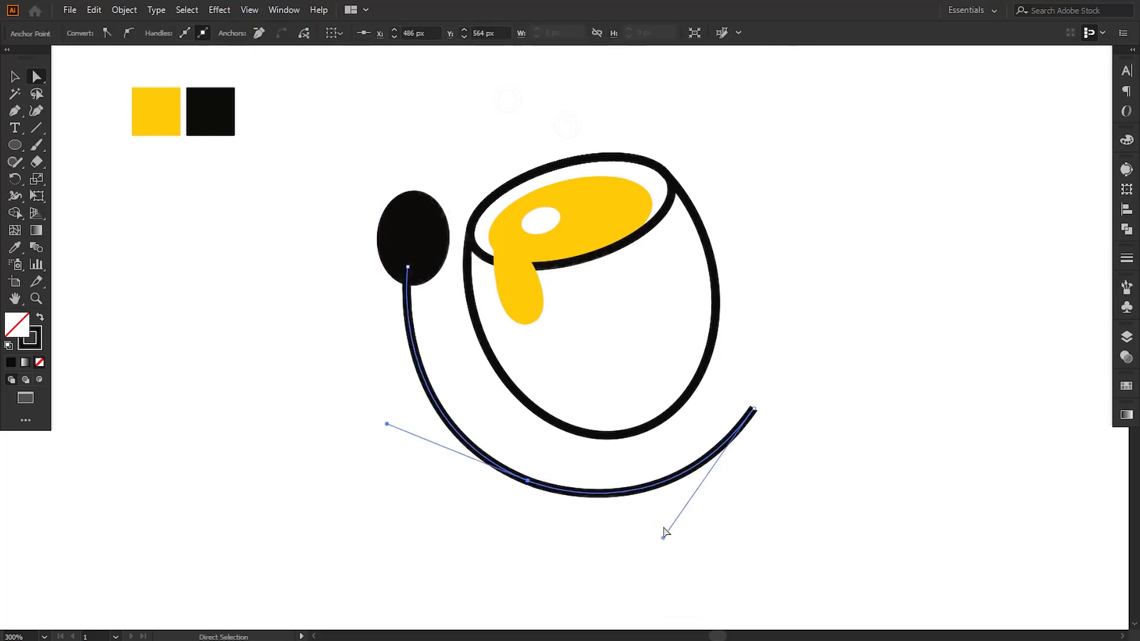
left_click_drag(665, 538, 657, 540)
left_click(584, 555)
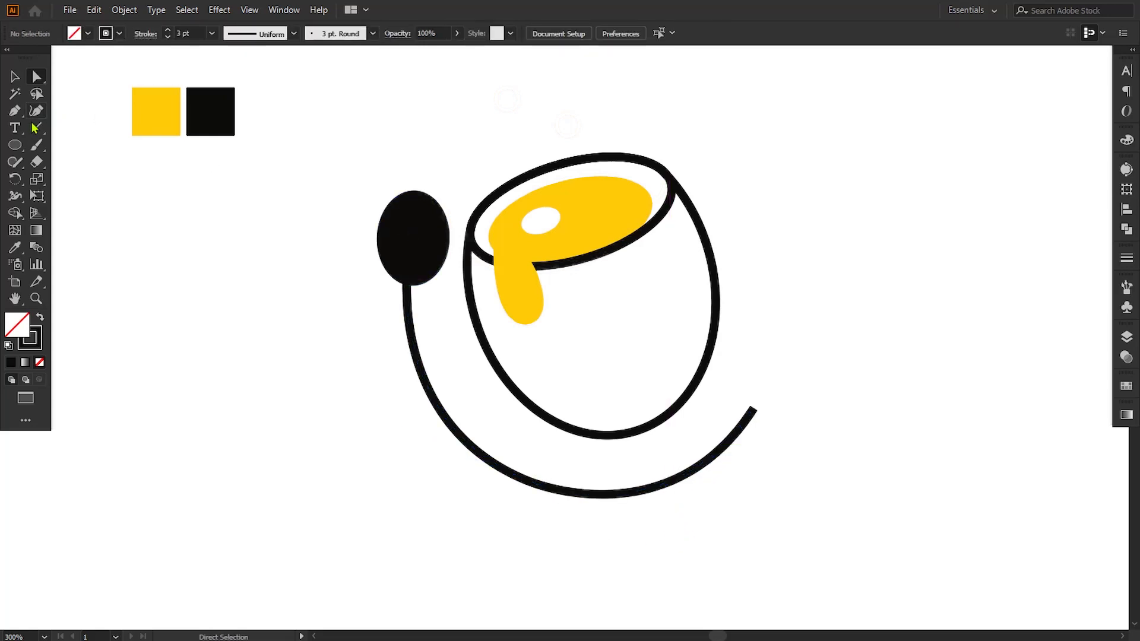
- Draw a 9 px black-filled circle over the first sketched dot above the cup, and duplicate it onto the second dot
left_click(15, 144)
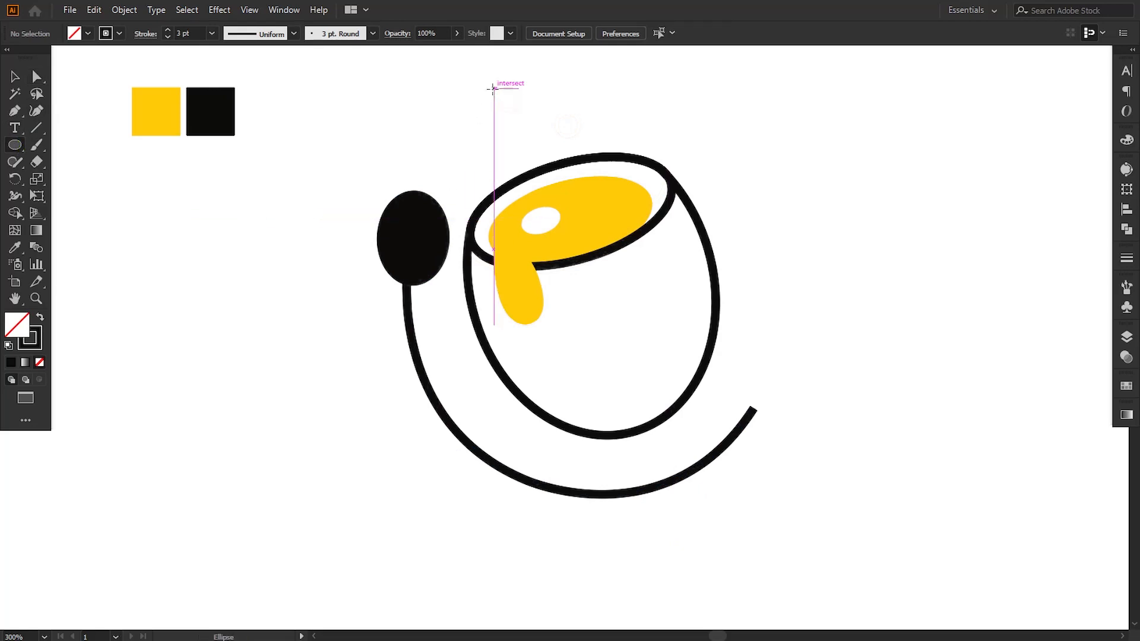
left_click_drag(493, 88, 518, 116)
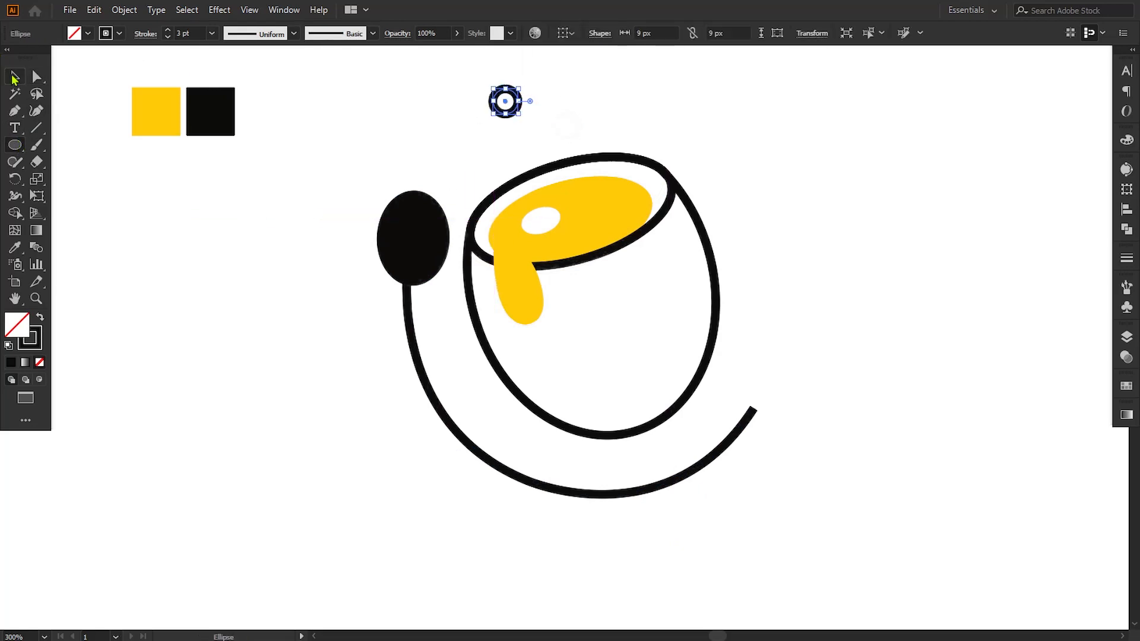
left_click(40, 317)
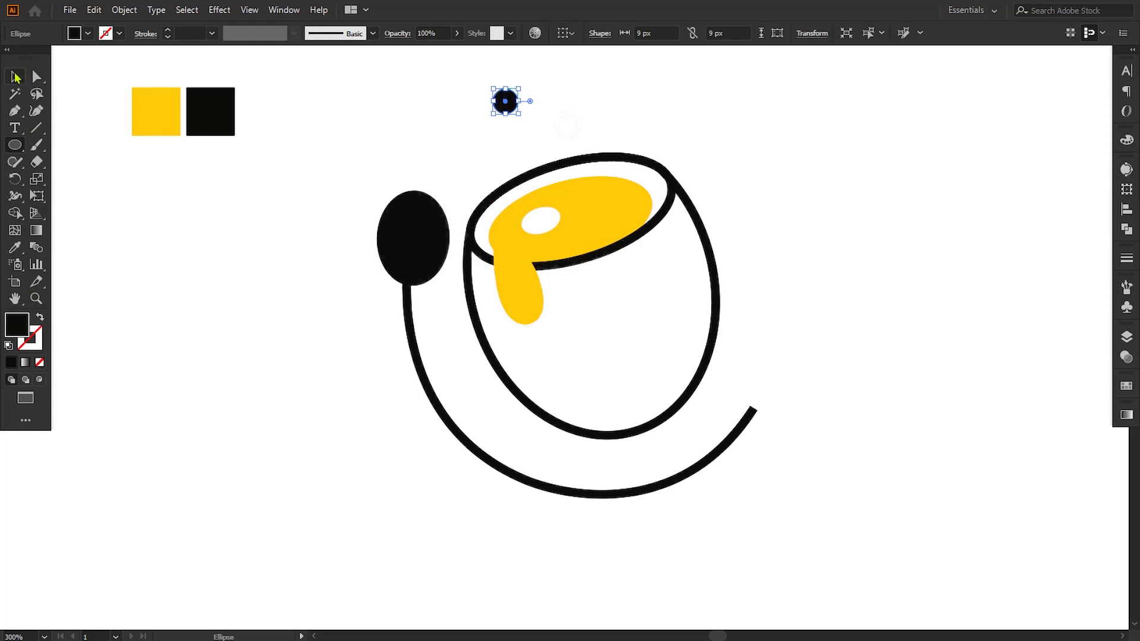
left_click(15, 76)
left_click(309, 260)
left_click_drag(504, 111, 568, 125)
left_click(648, 127)
- Add the text "EGG YOLK" below the illustration
key("ctrl+minus")
left_click_drag(753, 392, 736, 351)
left_click(14, 131)
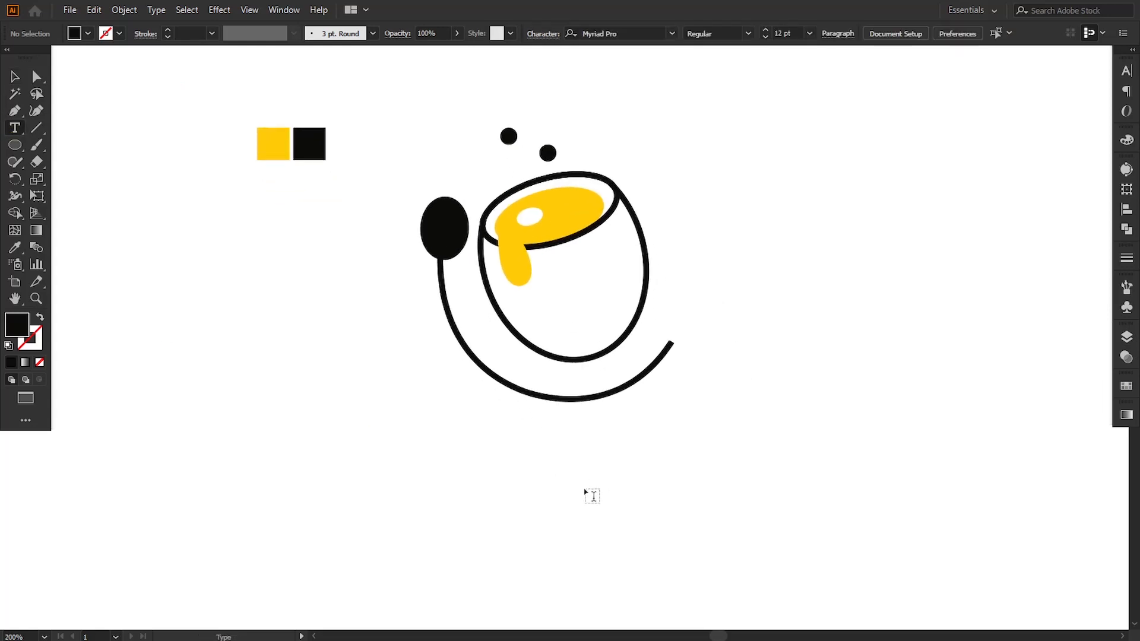
left_click(460, 469)
type("E")
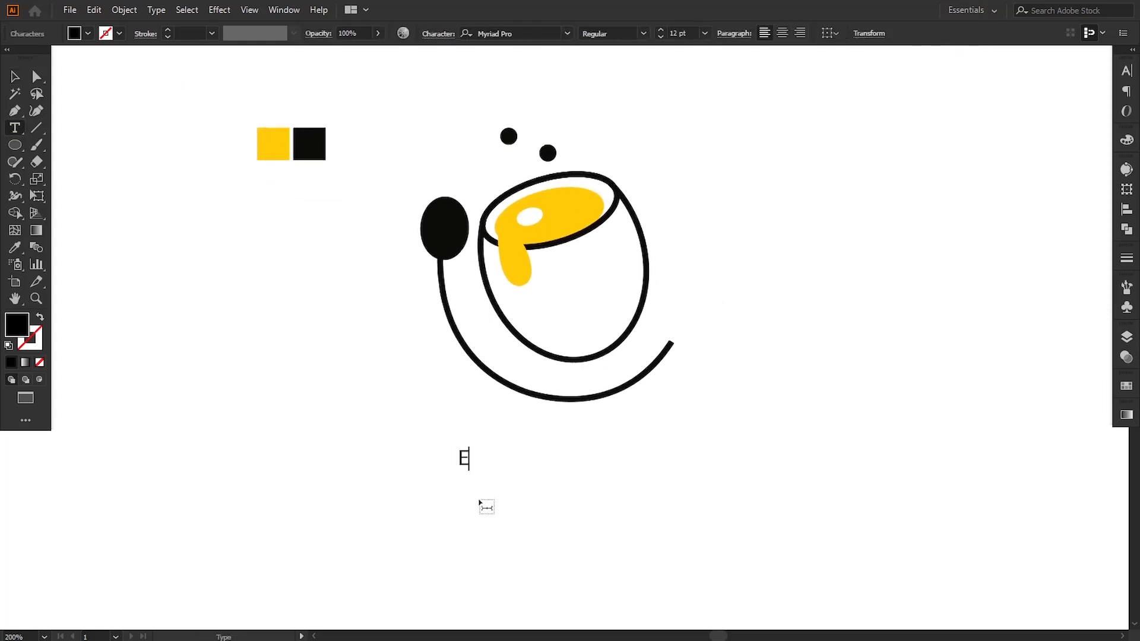
type("GG YOLK")
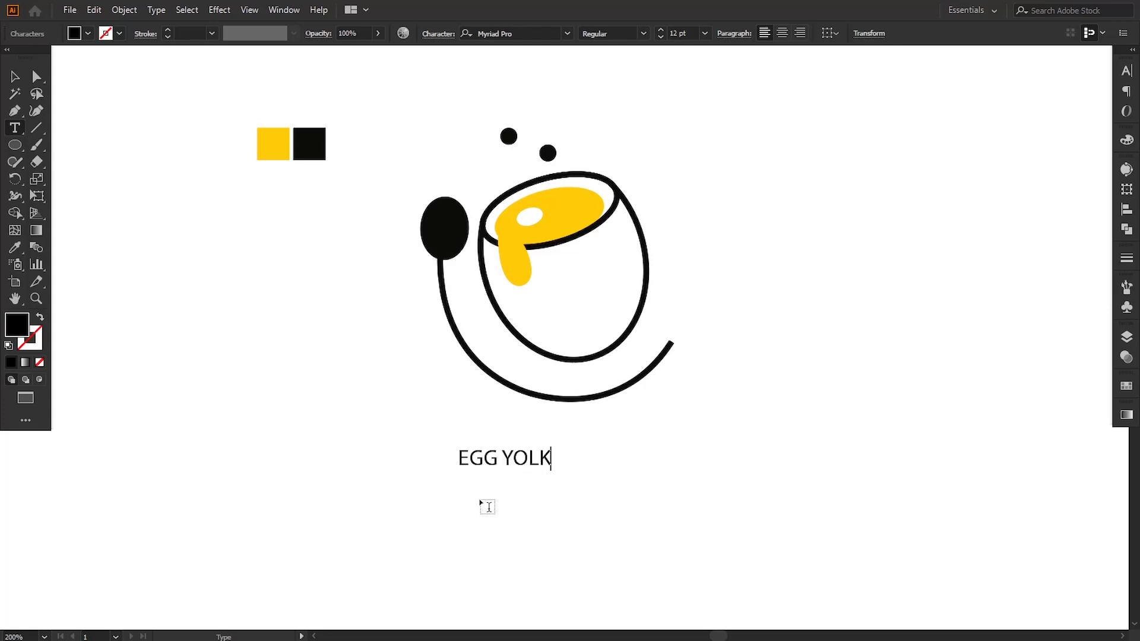
- Set the font of the EGG YOLK text to Quicksand Bold
left_click(15, 76)
left_click(511, 35)
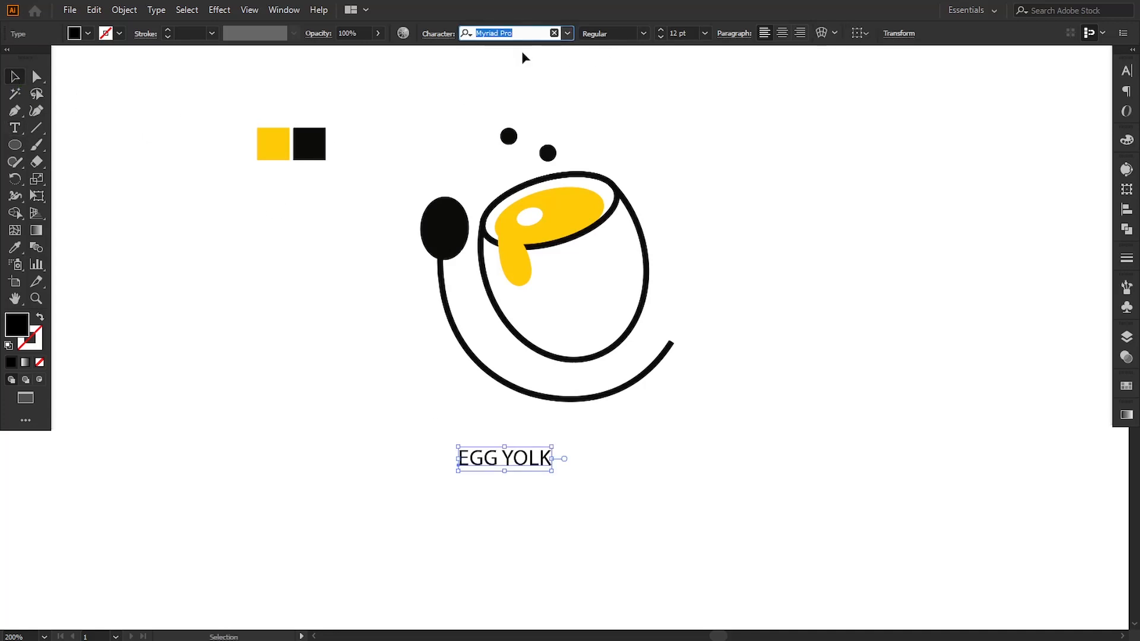
type("q")
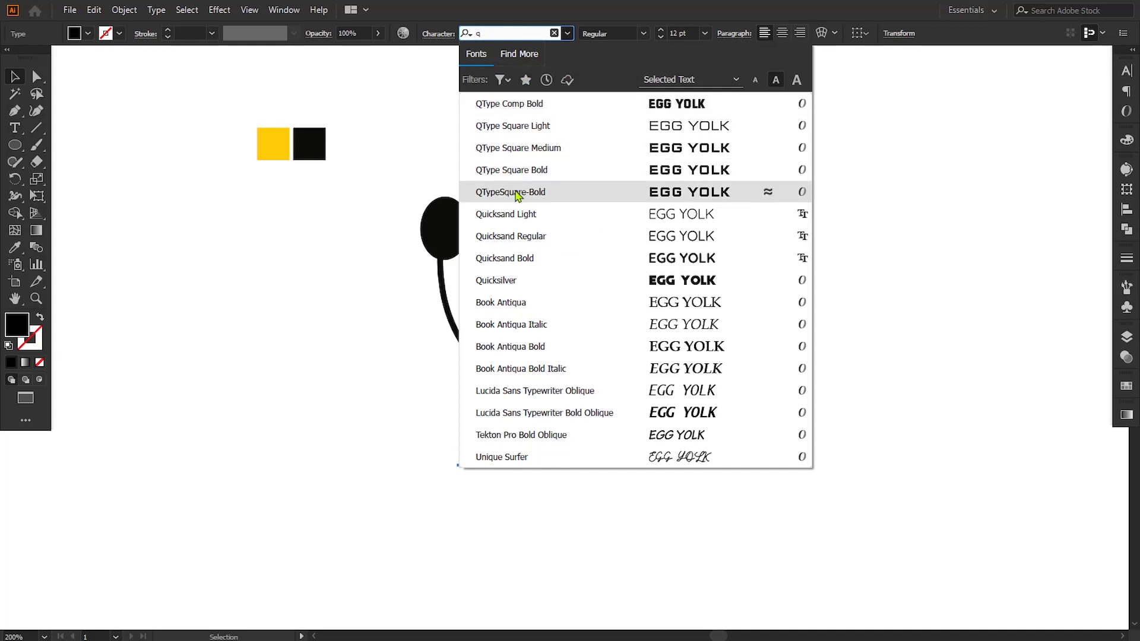
left_click(514, 256)
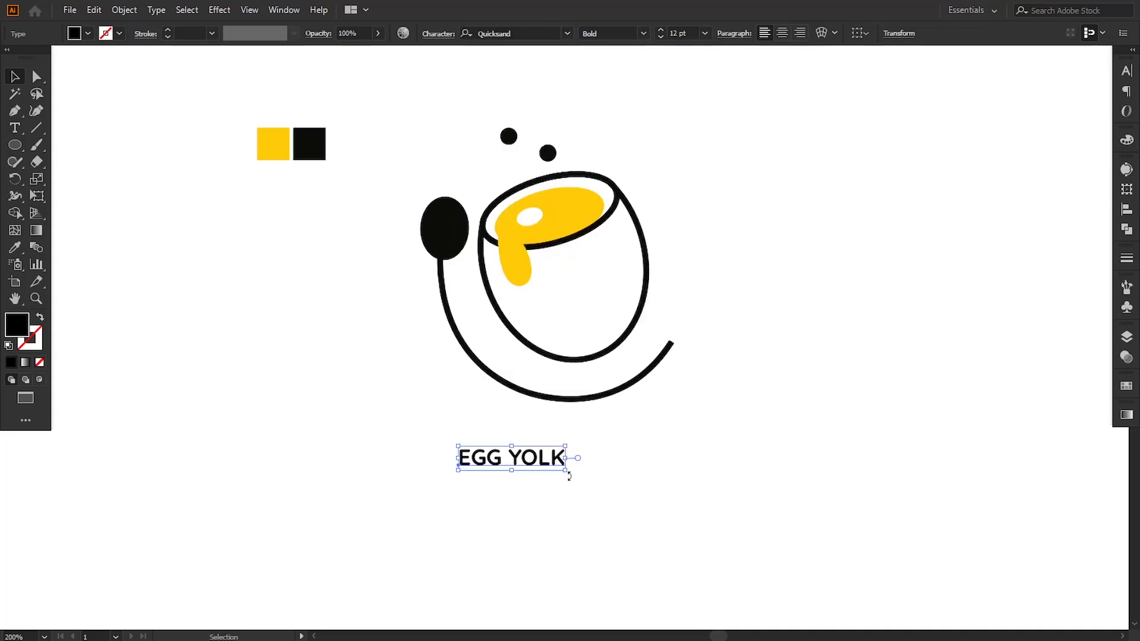
- Enlarge the EGG YOLK text to about 40 pt, keeping it centred beneath the curved handle line
left_click_drag(566, 470, 642, 469)
left_click(664, 509)
left_click_drag(669, 517, 653, 520)
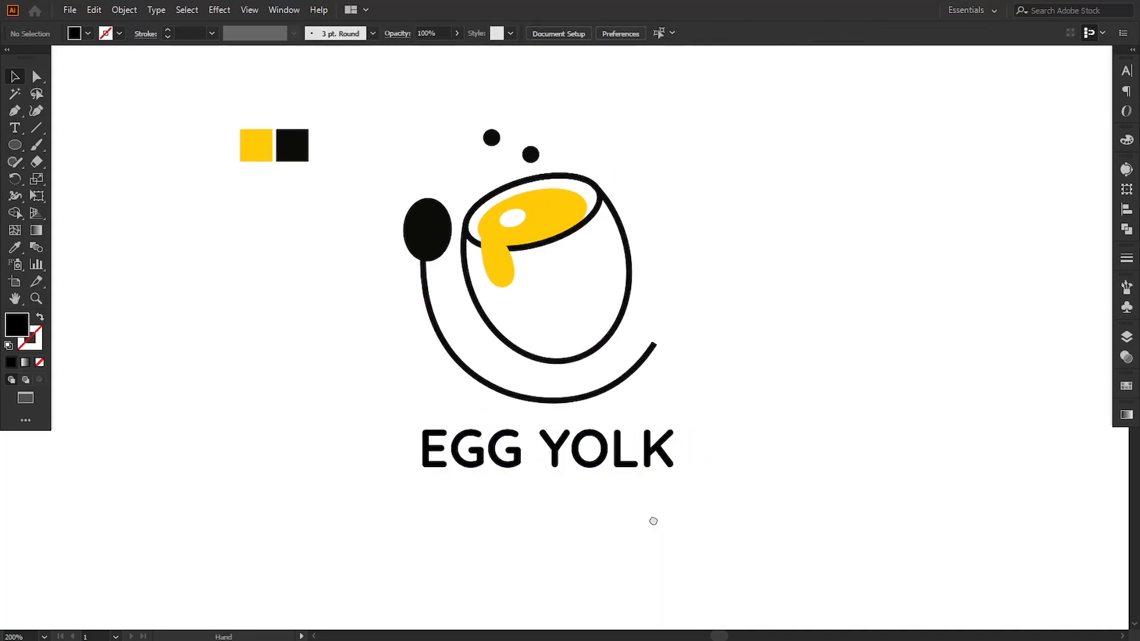
left_click(654, 465)
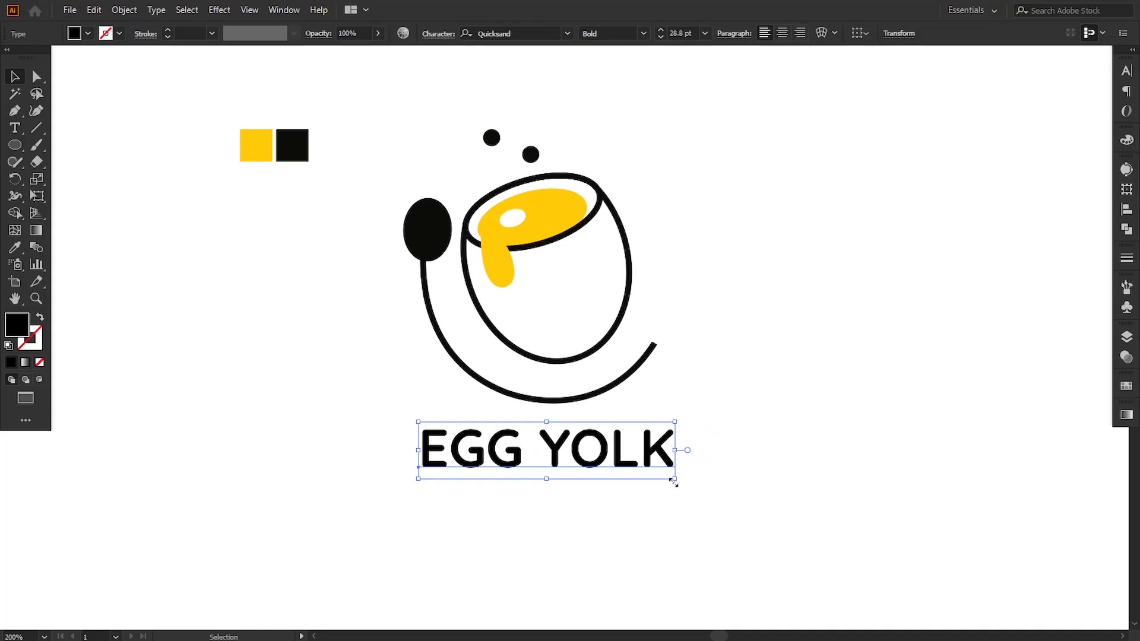
left_click_drag(673, 482, 732, 506)
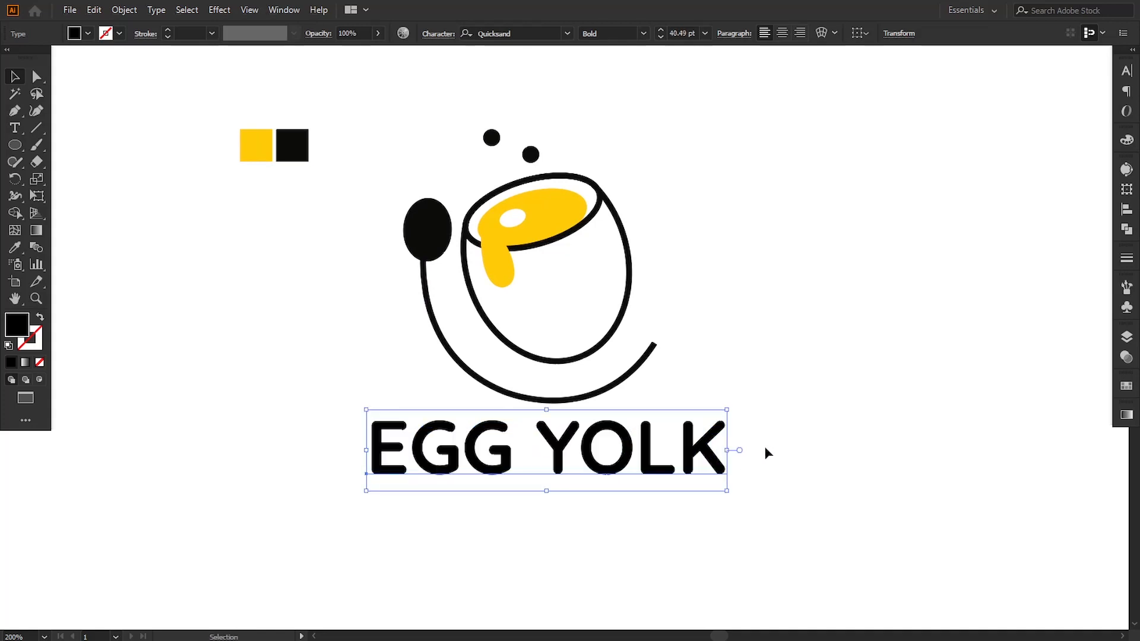
left_click_drag(765, 448, 769, 444)
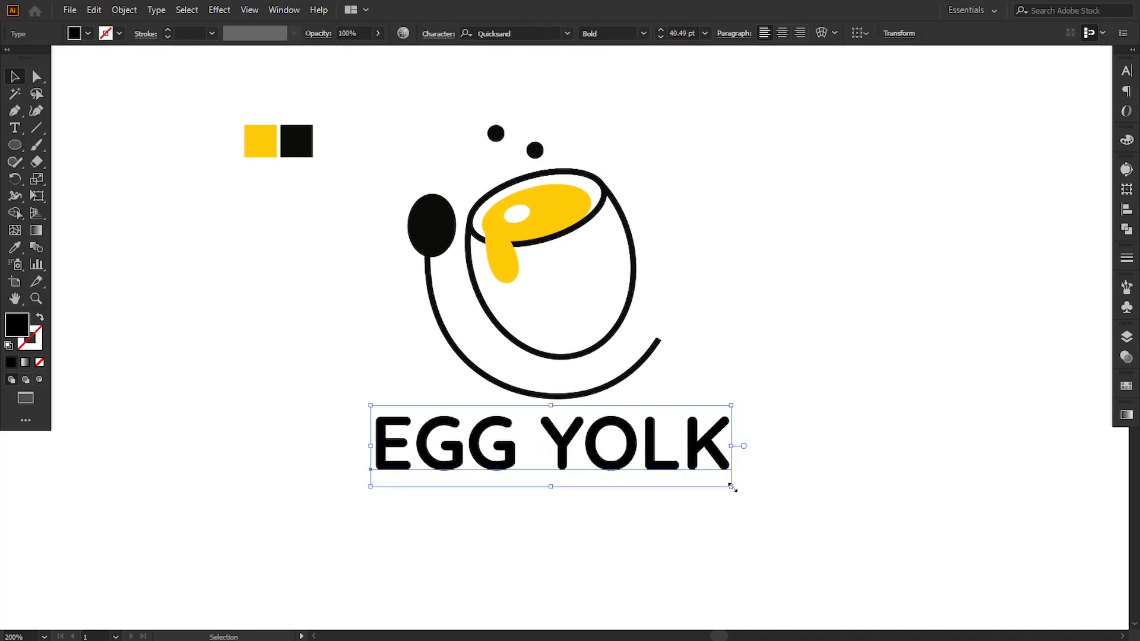
left_click_drag(733, 487, 740, 488)
left_click(764, 509)
left_click_drag(635, 519, 632, 509)
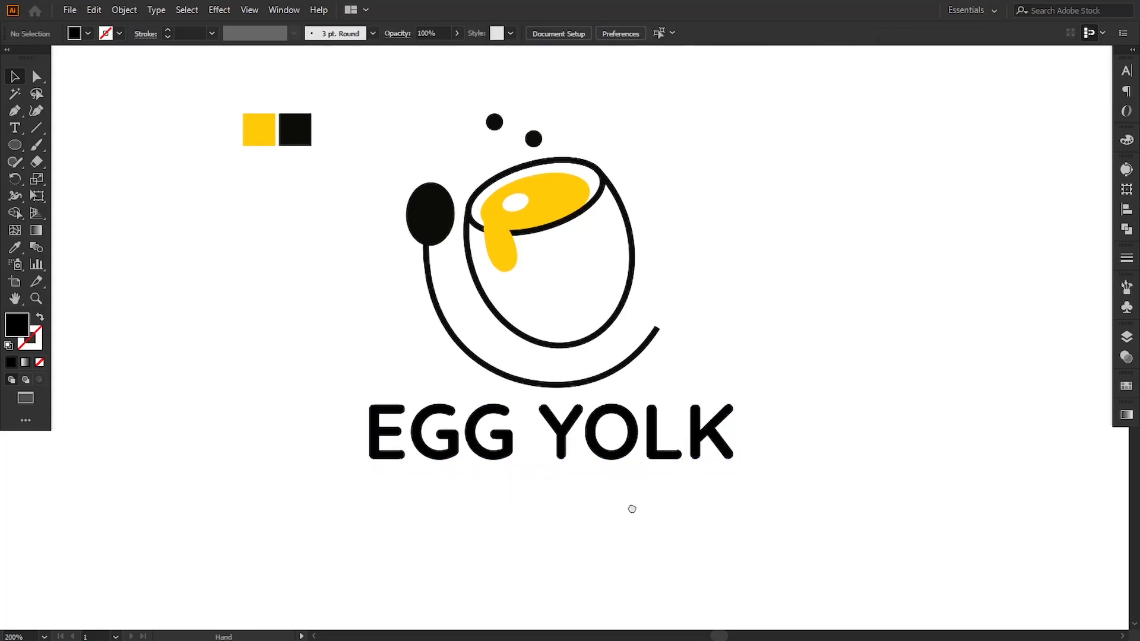
- Add a second text line reading "bistro & bakery" beneath EGG YOLK
left_click(16, 129)
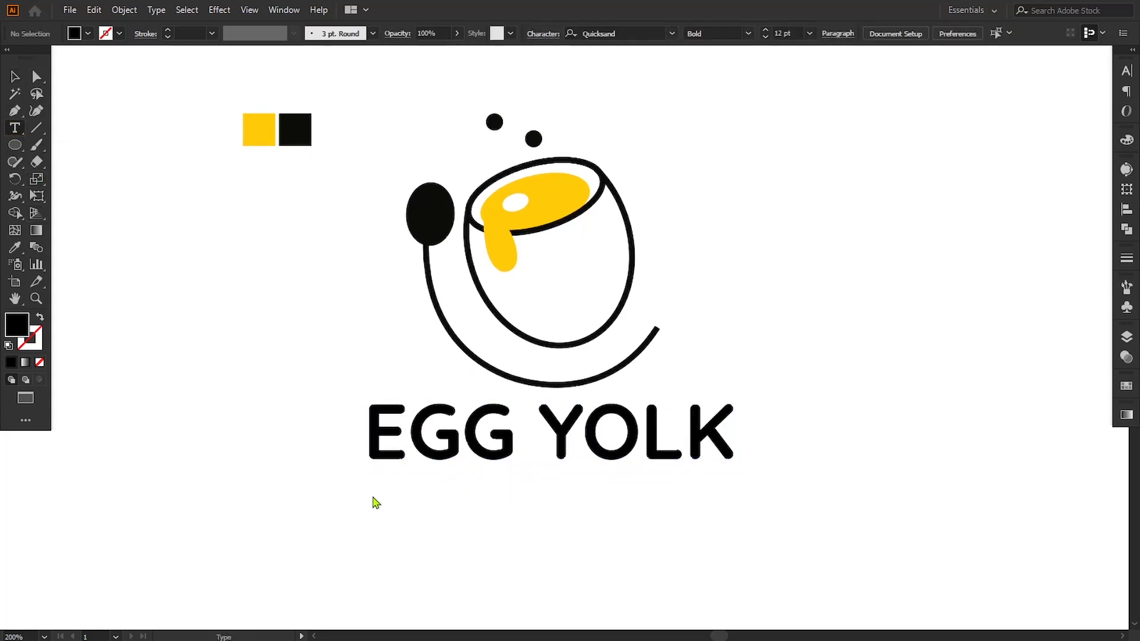
left_click(396, 510)
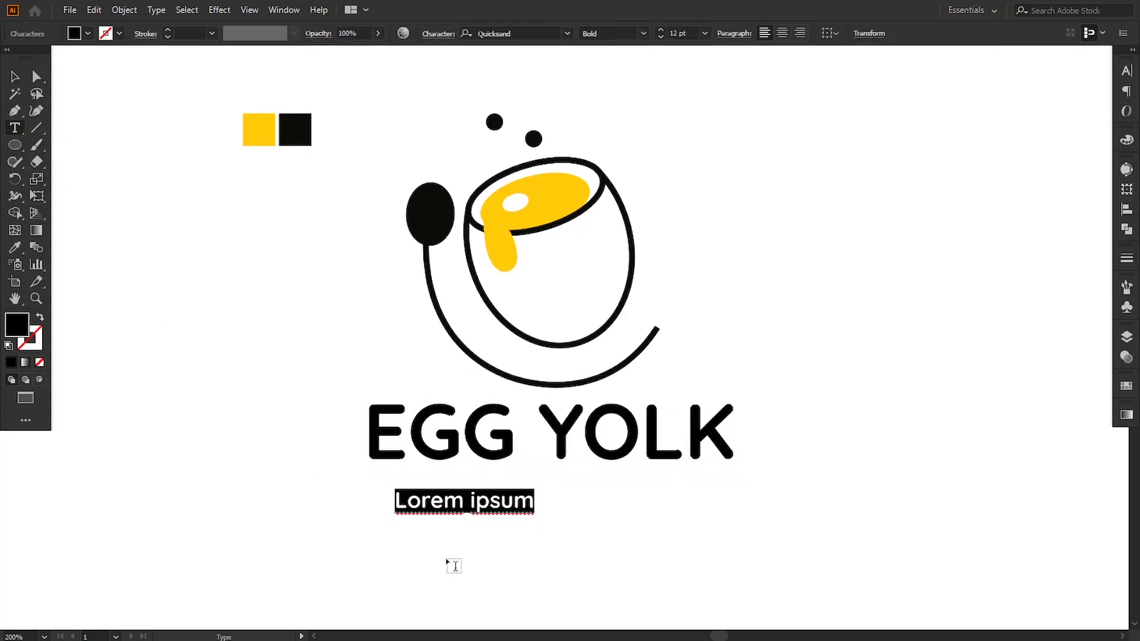
type("bist")
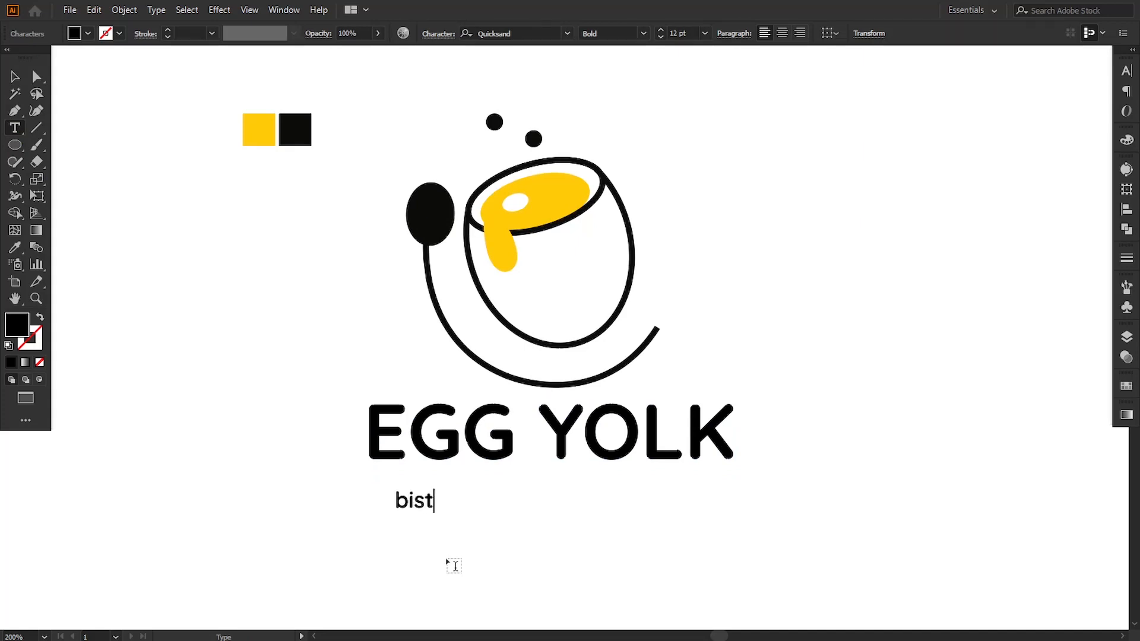
type("ro &")
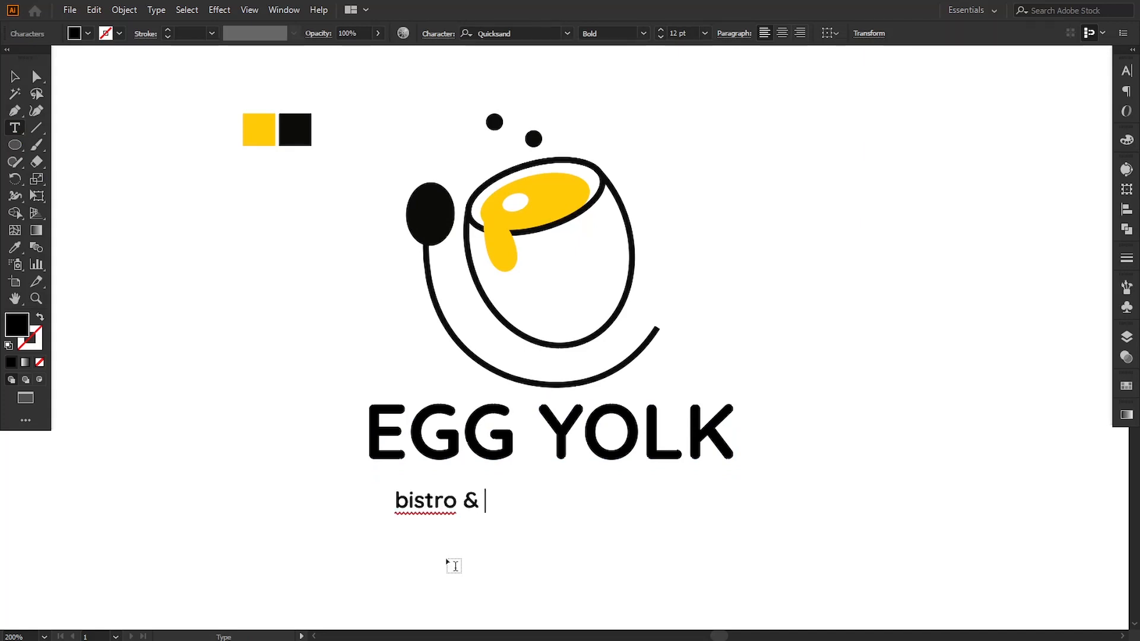
type(" ba")
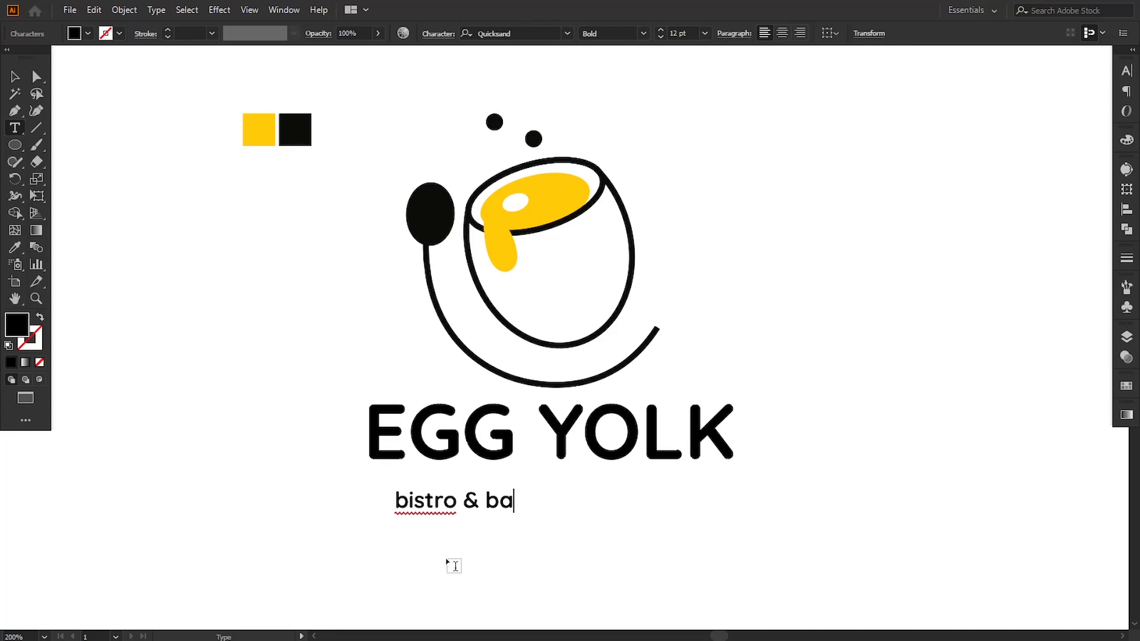
type("kery")
- Set the bistro & bakery text's font style to Light and enlarge it to about 18 pt
left_click(12, 76)
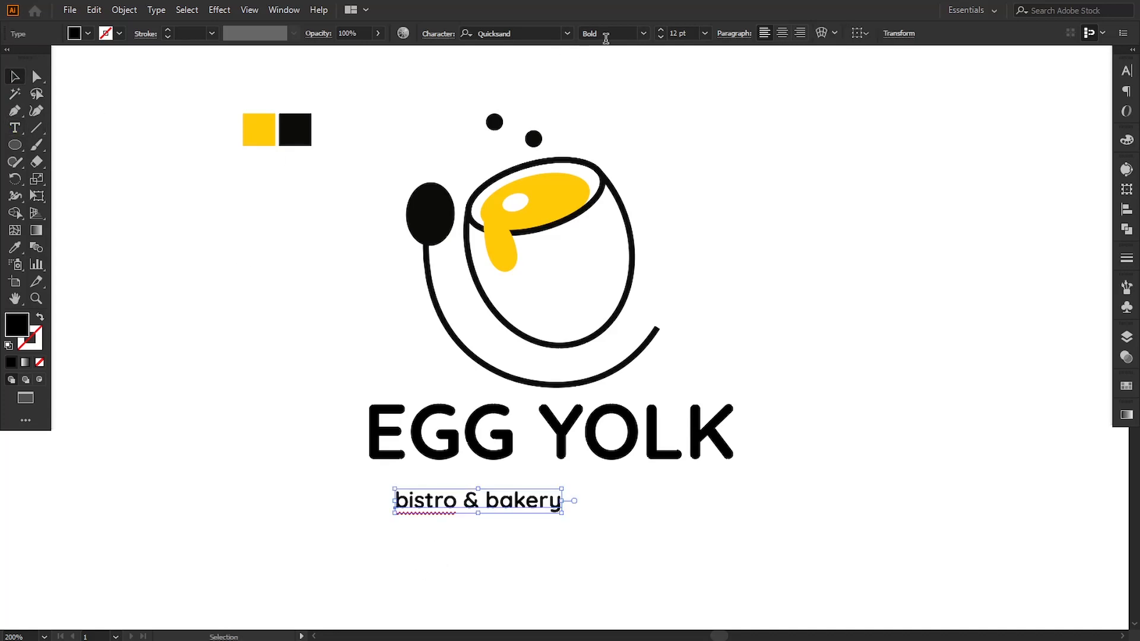
left_click(644, 34)
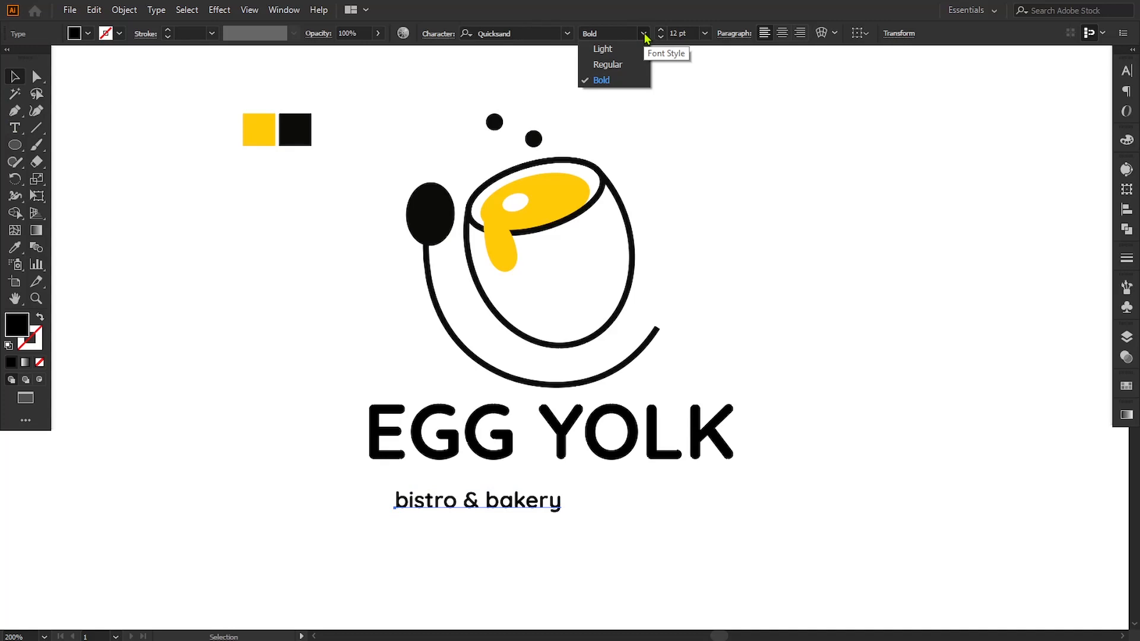
left_click(617, 54)
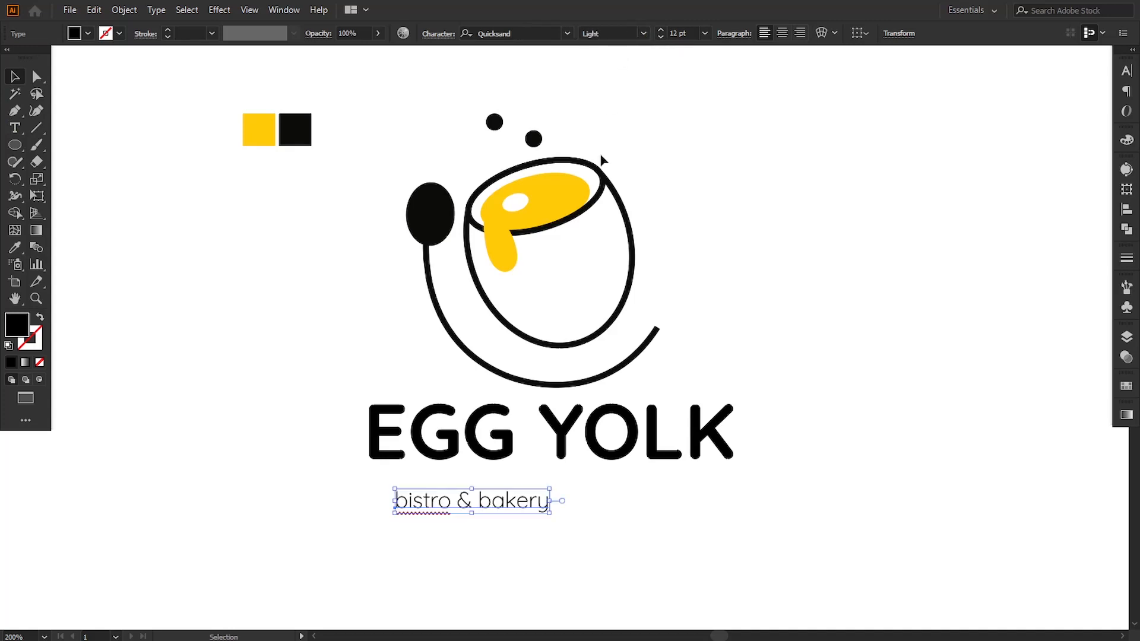
left_click(640, 474)
left_click(583, 532)
left_click(546, 509)
left_click_drag(553, 516, 592, 521)
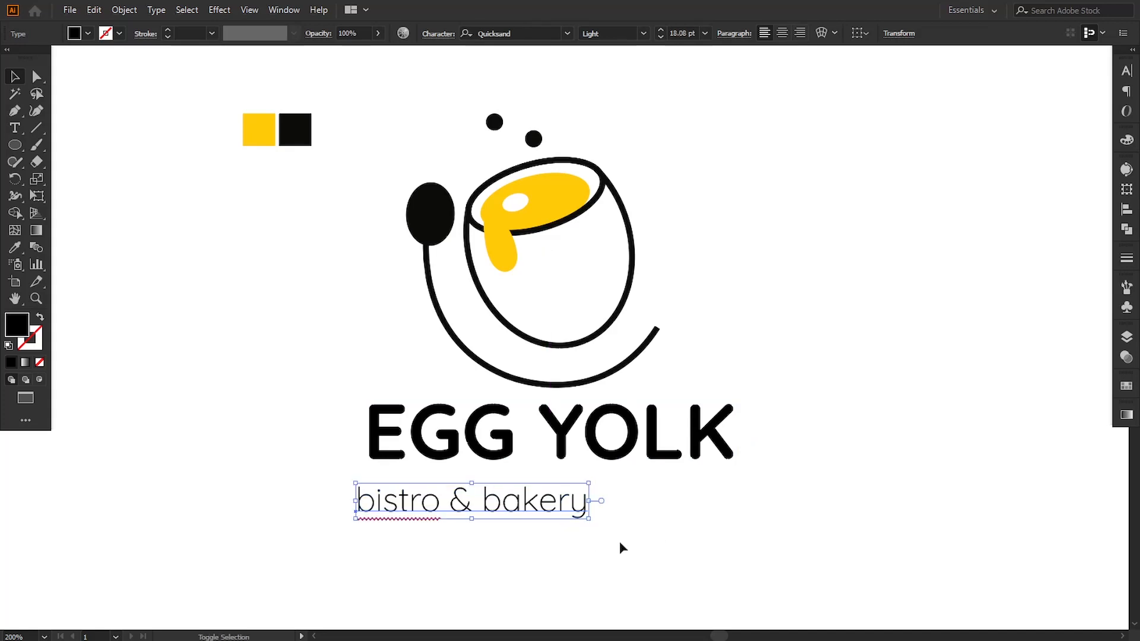
- Set the tracking of the bistro & bakery text to 75 and move it centred directly beneath EGG YOLK
left_click(1124, 72)
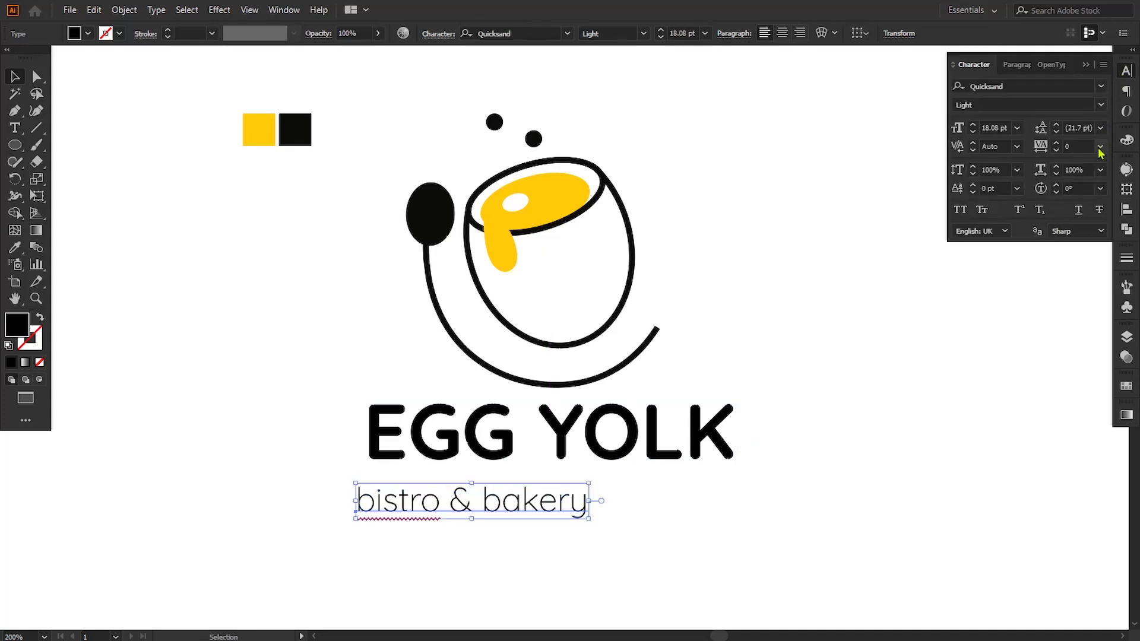
left_click(1098, 148)
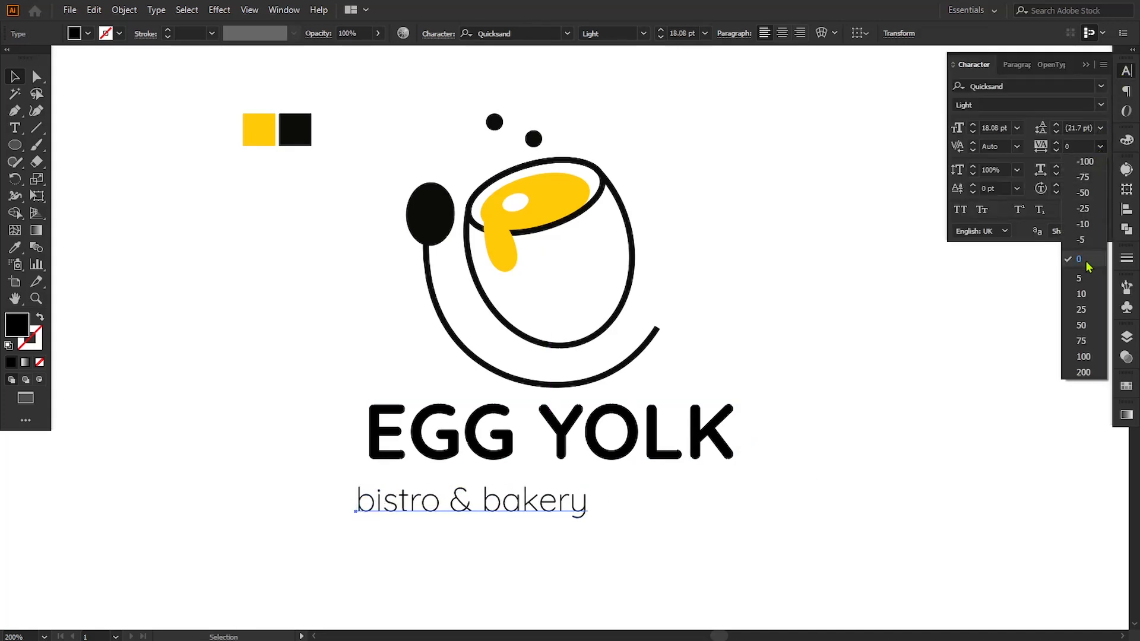
left_click(1081, 348)
left_click(840, 457)
left_click_drag(534, 515, 594, 495)
left_click(658, 527)
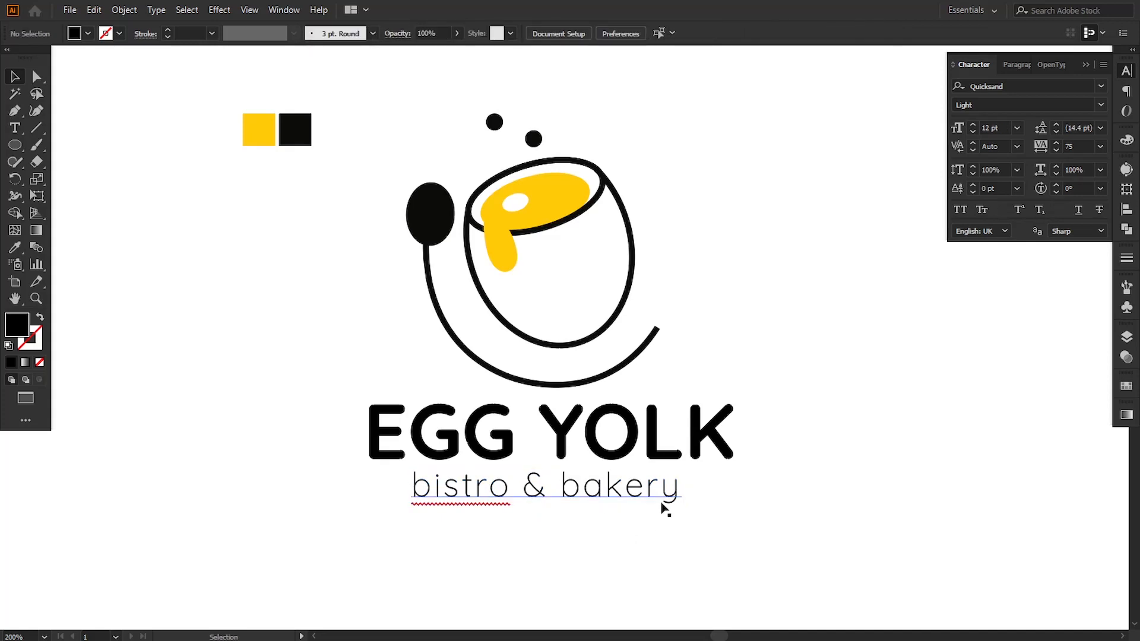
- Enlarge the bistro & bakery text to about 23.7 pt and set its tracking to 100
left_click(662, 506)
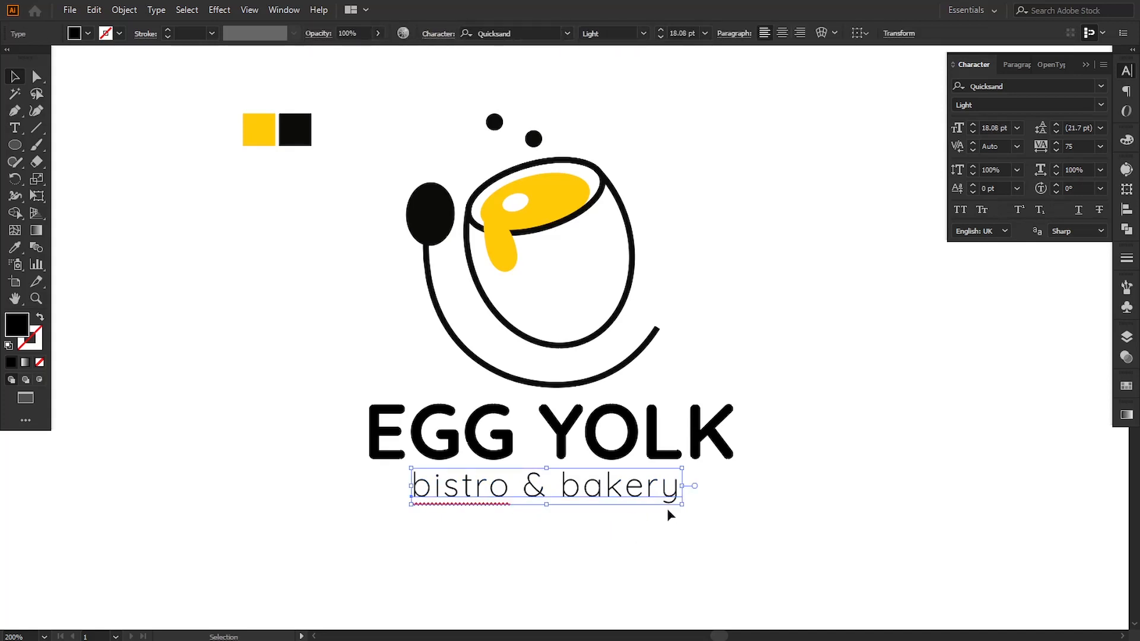
mouse_move(681, 505)
left_mouse_down()
mouse_move(740, 536)
mouse_move(725, 538)
left_mouse_up()
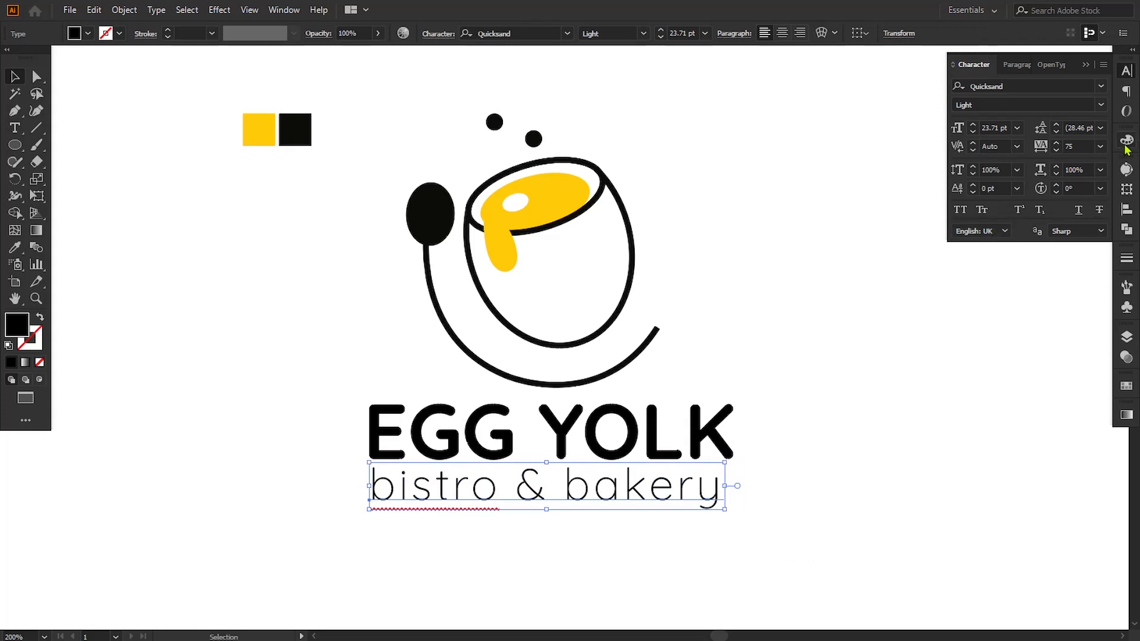
left_click(1100, 148)
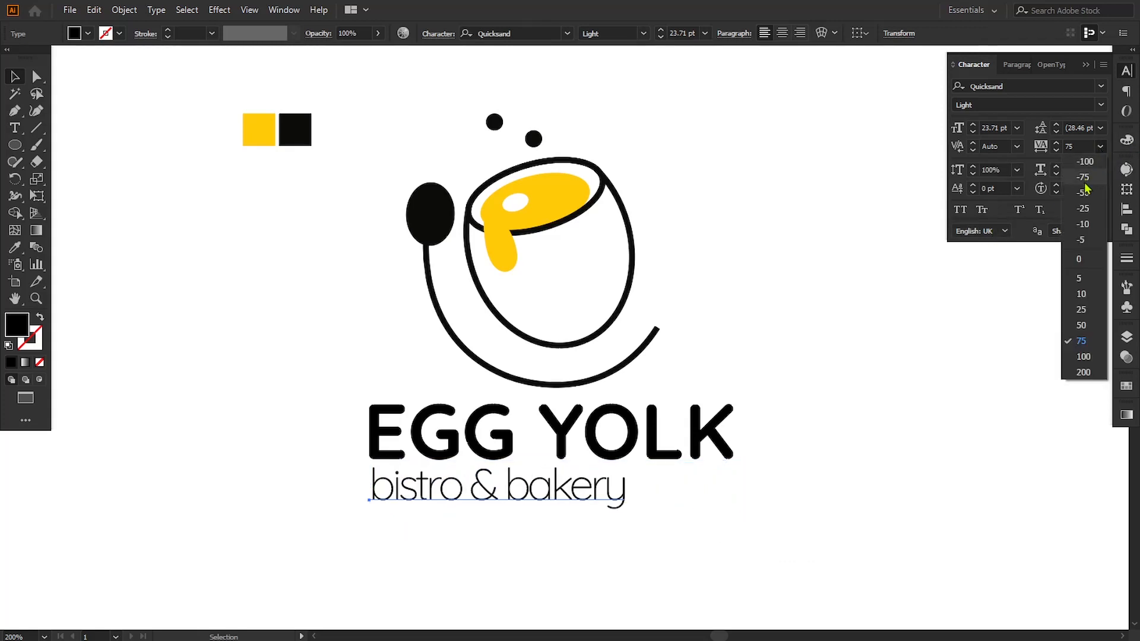
left_click(1085, 359)
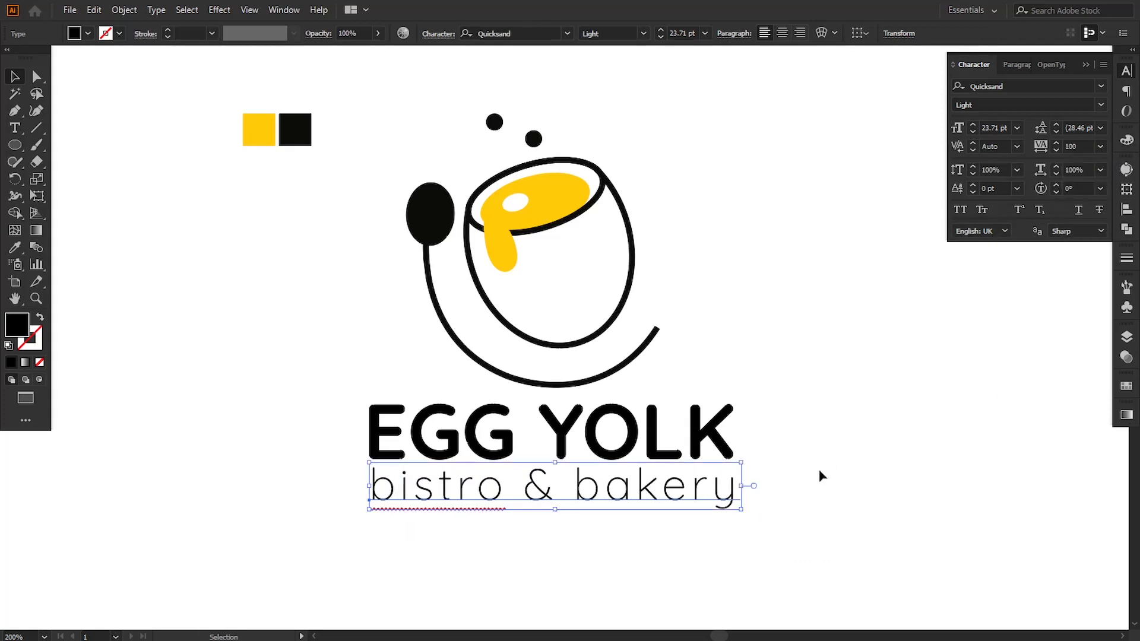
- Nudge the bistro & bakery line so its edges line up with EGG YOLK and it sits slightly lower
left_click(784, 505)
left_click(732, 506)
left_click(782, 527)
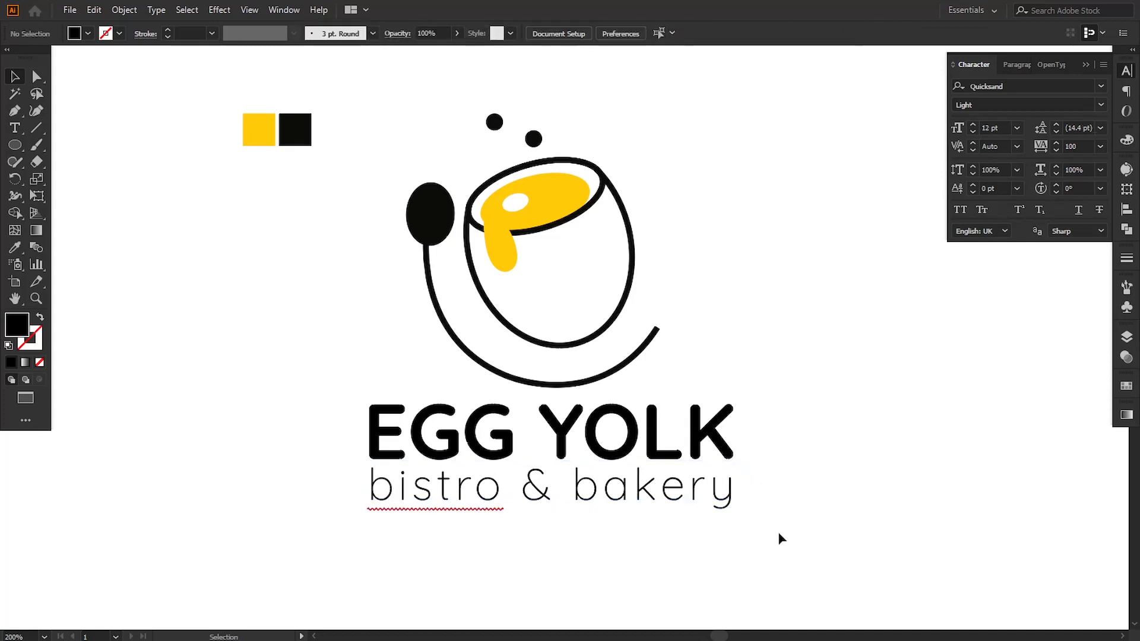
left_click(734, 514)
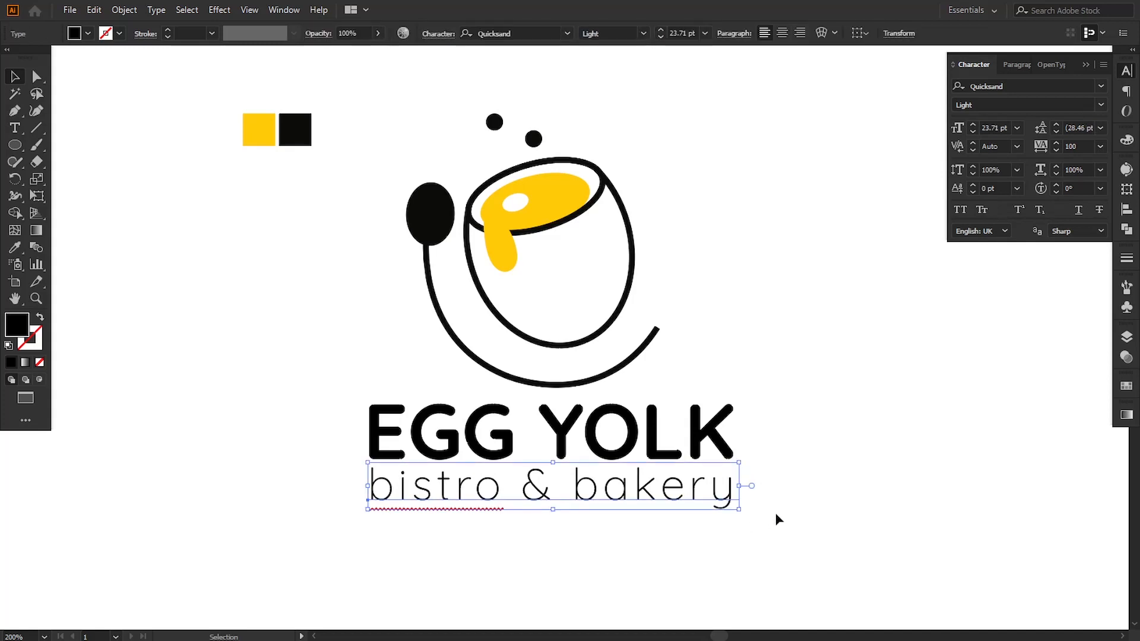
left_click(791, 514)
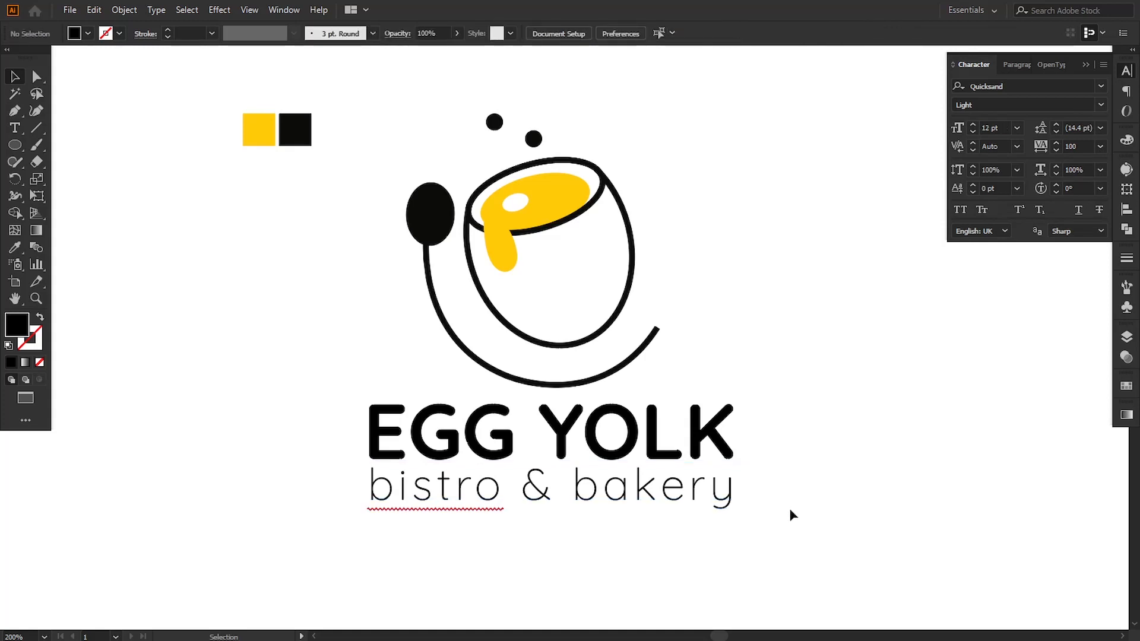
left_click(674, 501)
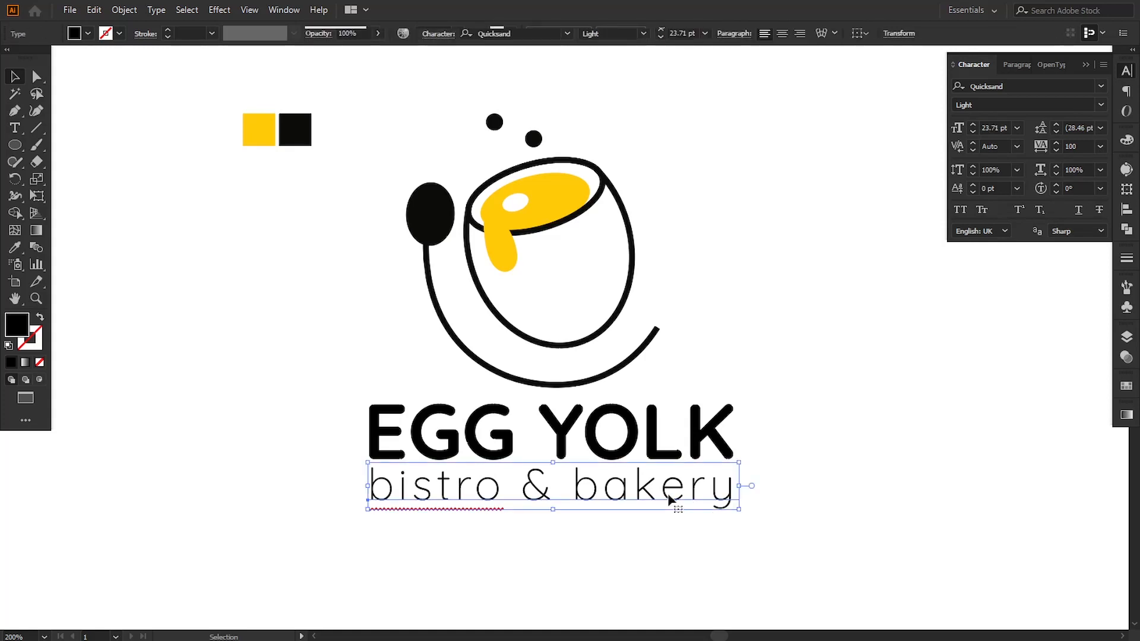
left_click(885, 485)
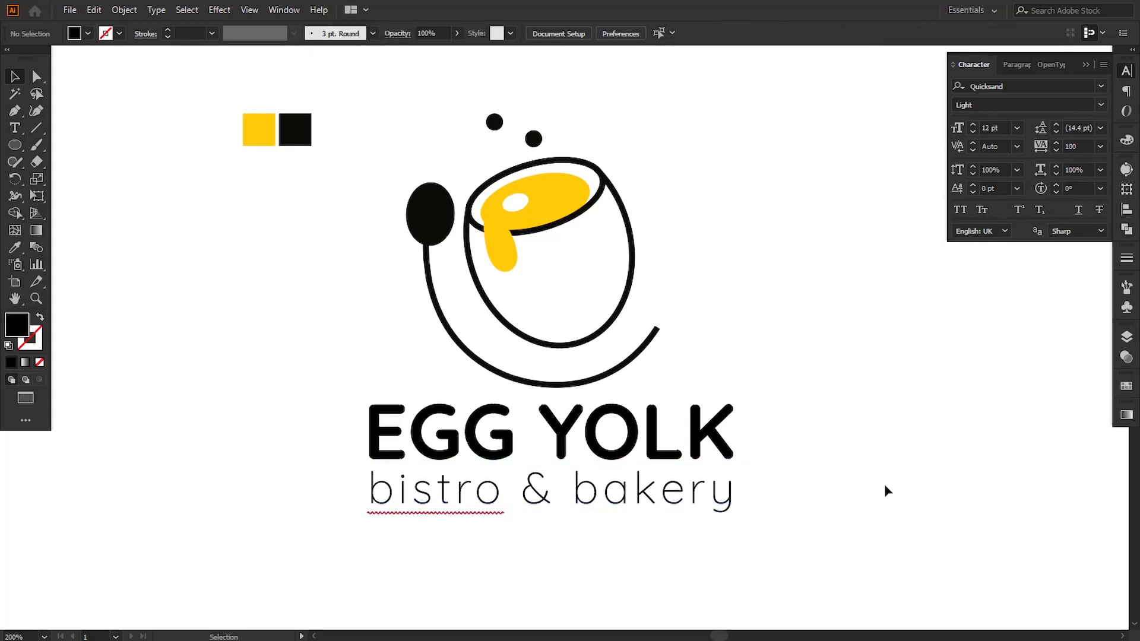
- Recolour the word YOLK with the yellow of the colour swatch, sampled with the Eyedropper
double_click(561, 419)
left_click_drag(555, 428, 766, 430)
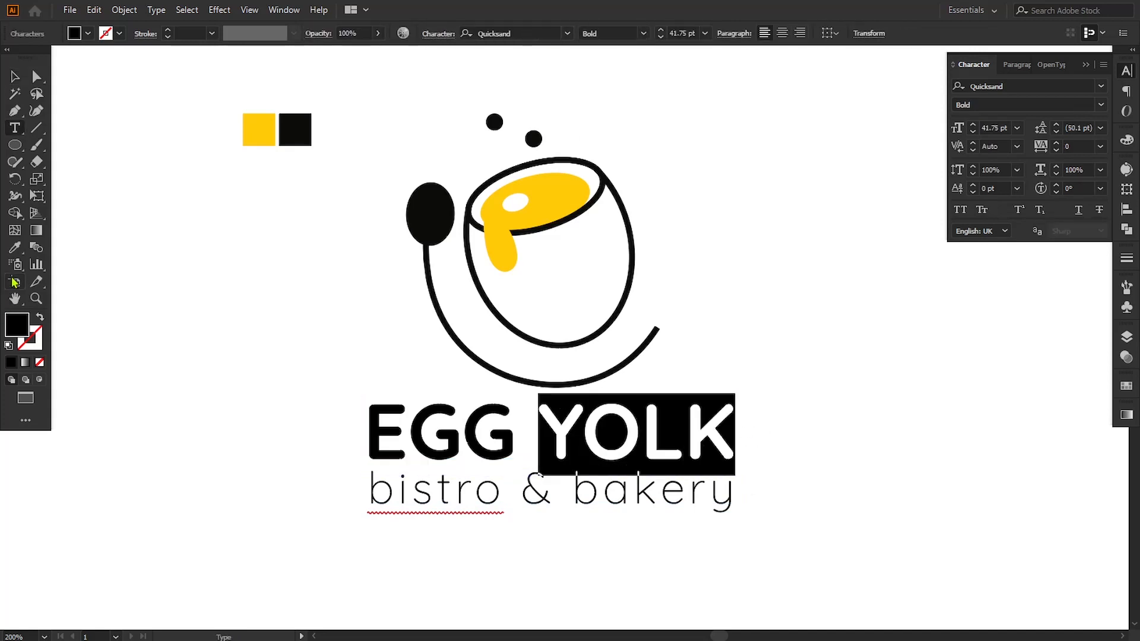
left_click(15, 247)
left_click(260, 130)
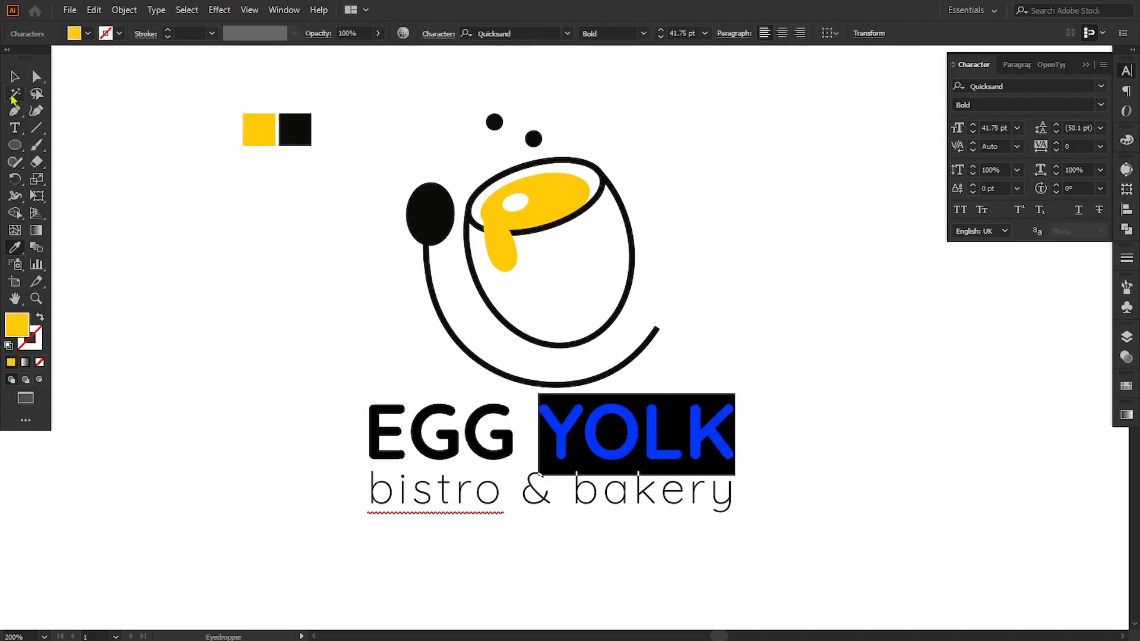
left_click(15, 76)
left_click(271, 437)
- Set the stroke weight of the egg outline, rim and spoon handle to 4 pt
left_click_drag(581, 577, 352, 444)
left_click(607, 201)
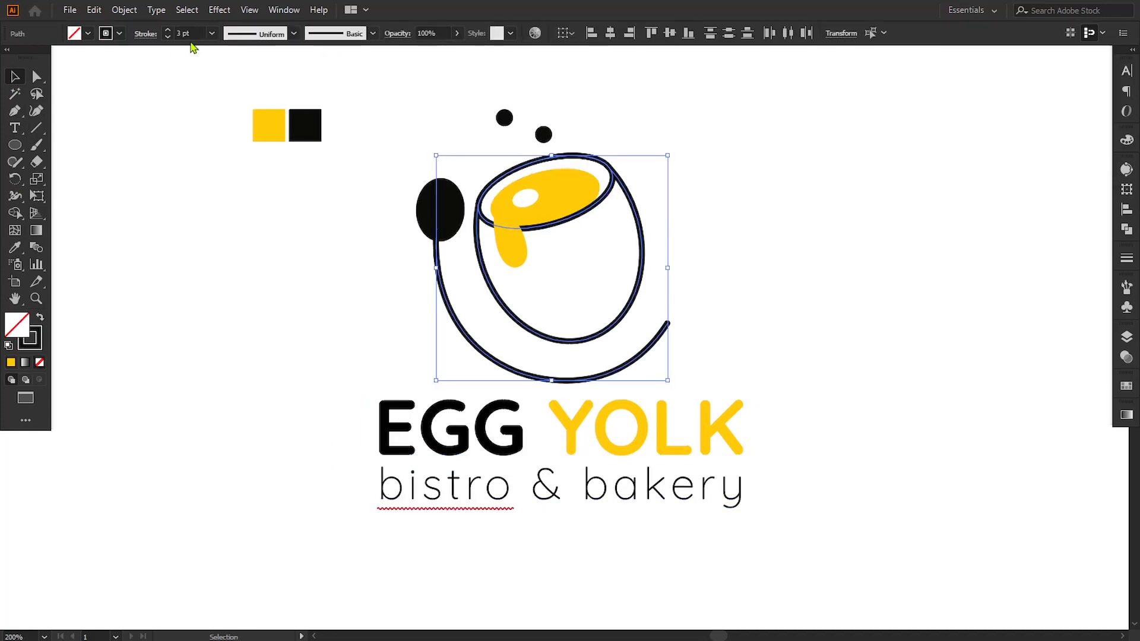
left_click(169, 36)
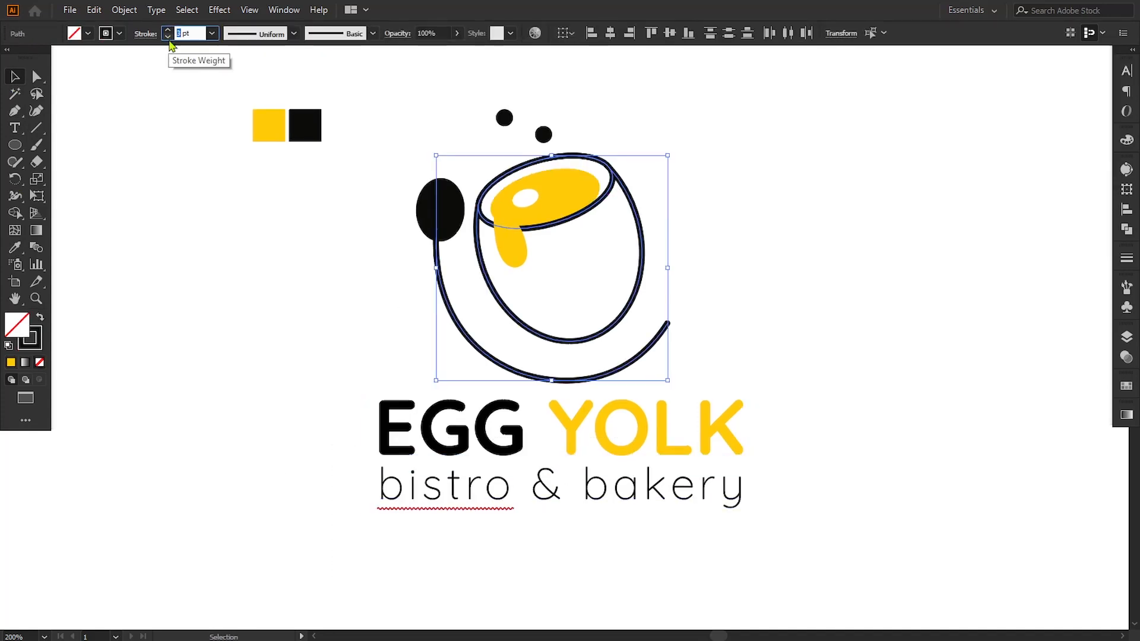
type("4")
key("Return")
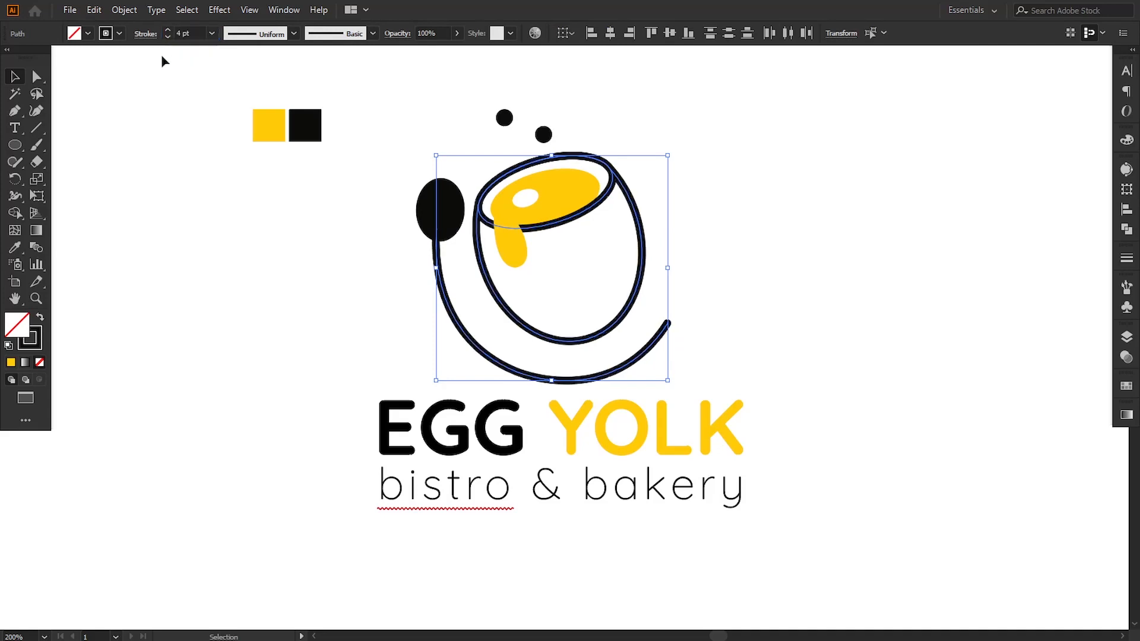
- Nudge the EGG YOLK and bistro & bakery lines together slightly down, away from the spoon handle
left_click(735, 232)
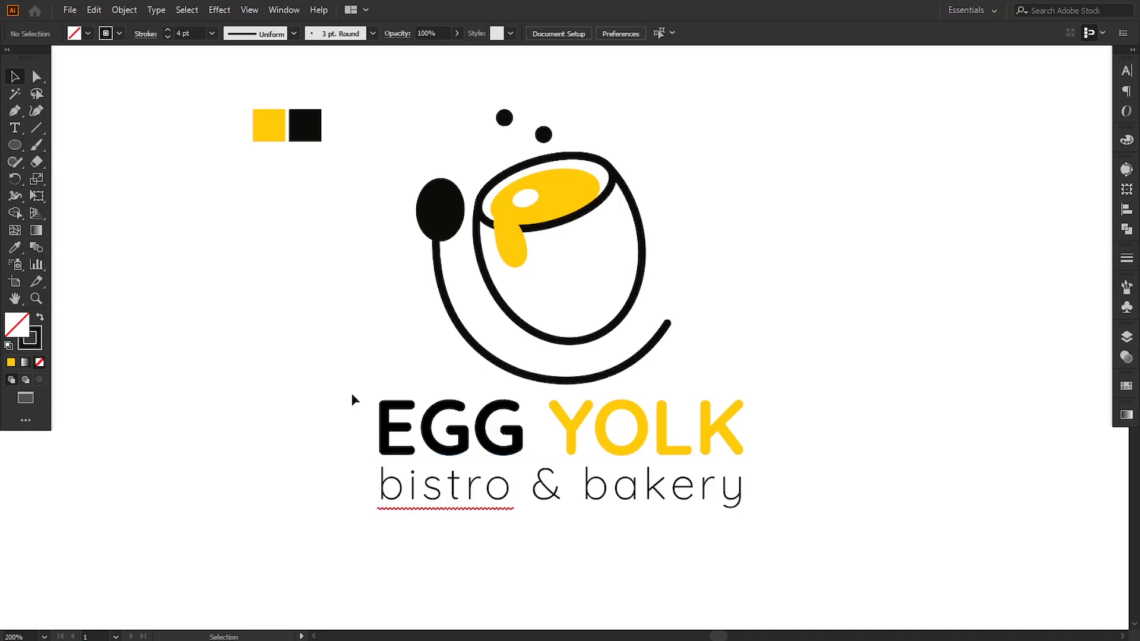
left_click_drag(343, 400, 811, 513)
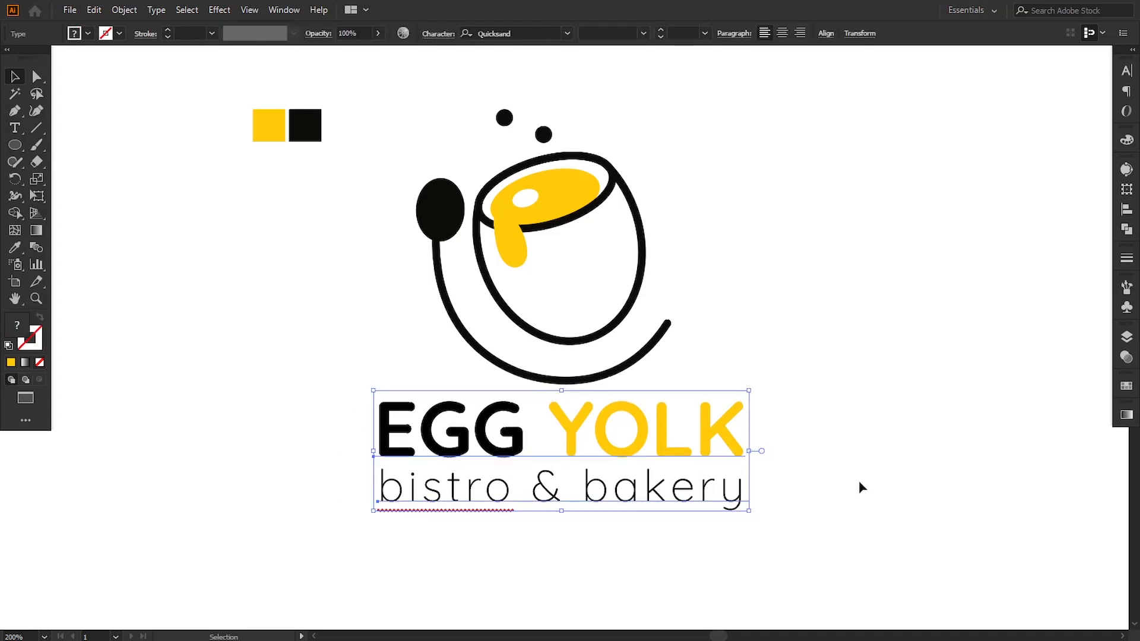
left_click(868, 484)
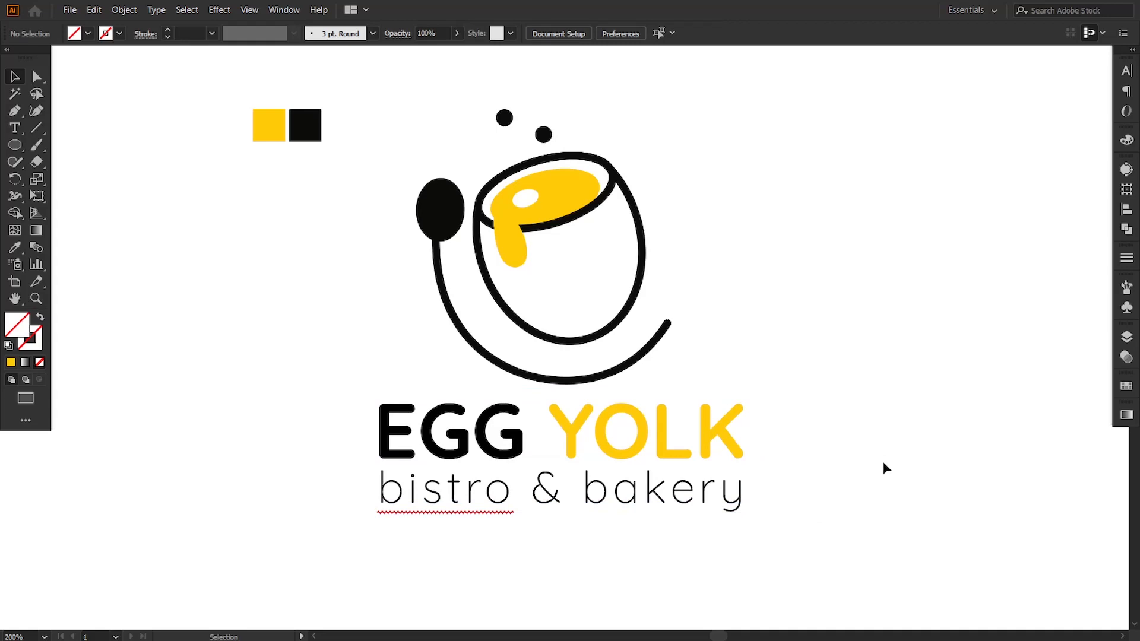
- Set the stroke weight of the egg outline, rim and spoon handle to 3.5 pt
left_click(661, 343)
left_click(612, 215, "shift")
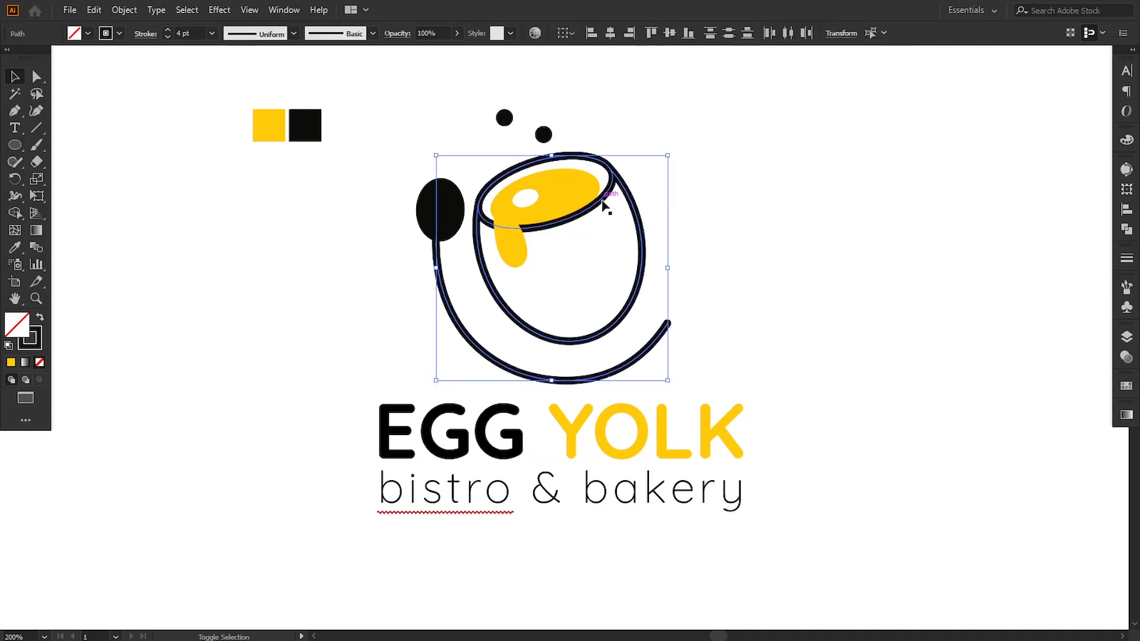
double_click(181, 33)
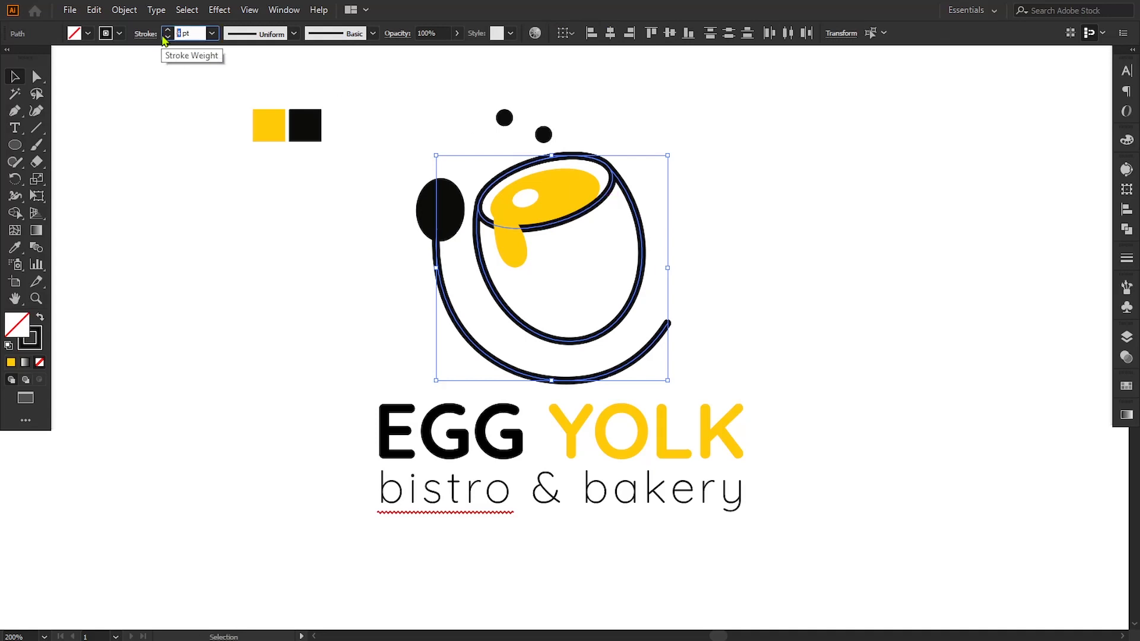
type("3.5")
key("Return")
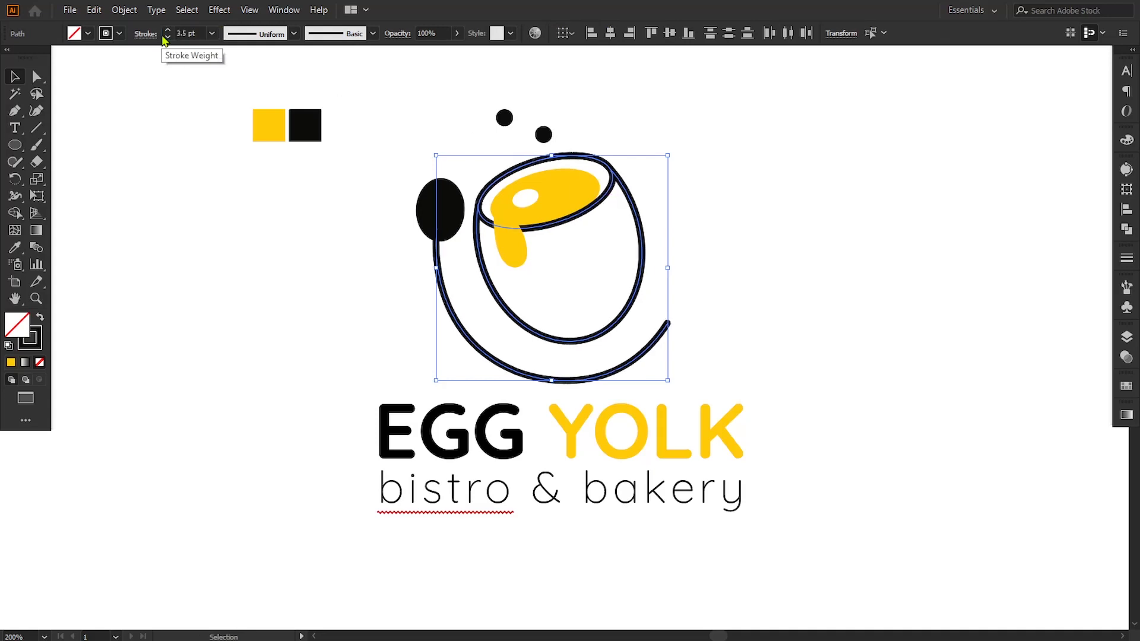
left_click(392, 207)
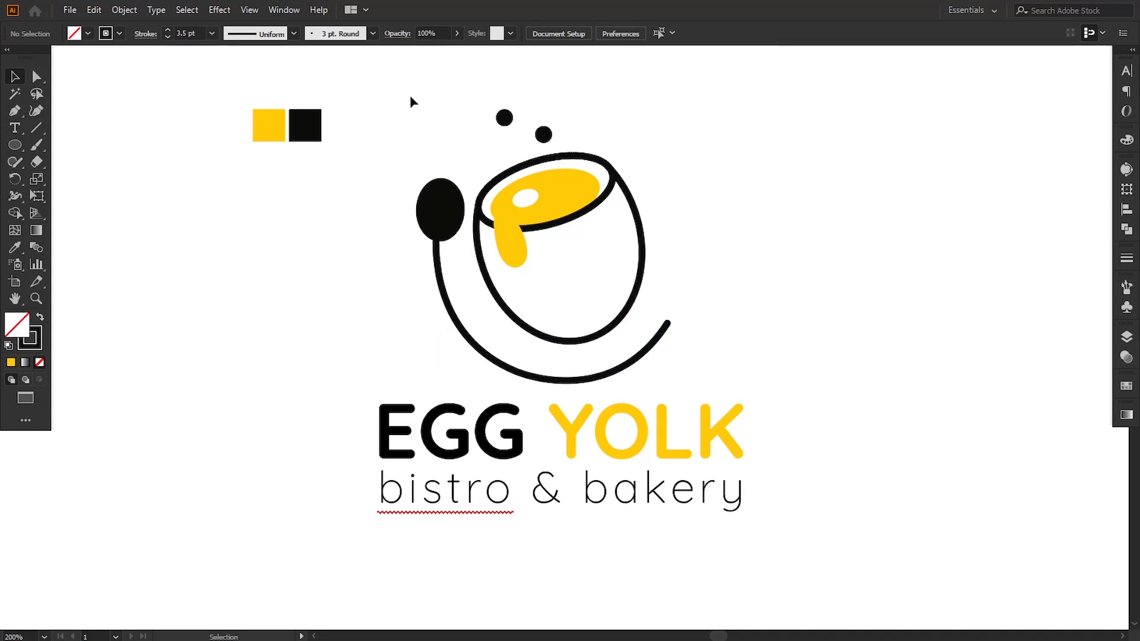
- Expand the fills and strokes of the whole egg-and-spoon illustration and group its parts
left_click_drag(410, 96, 720, 362)
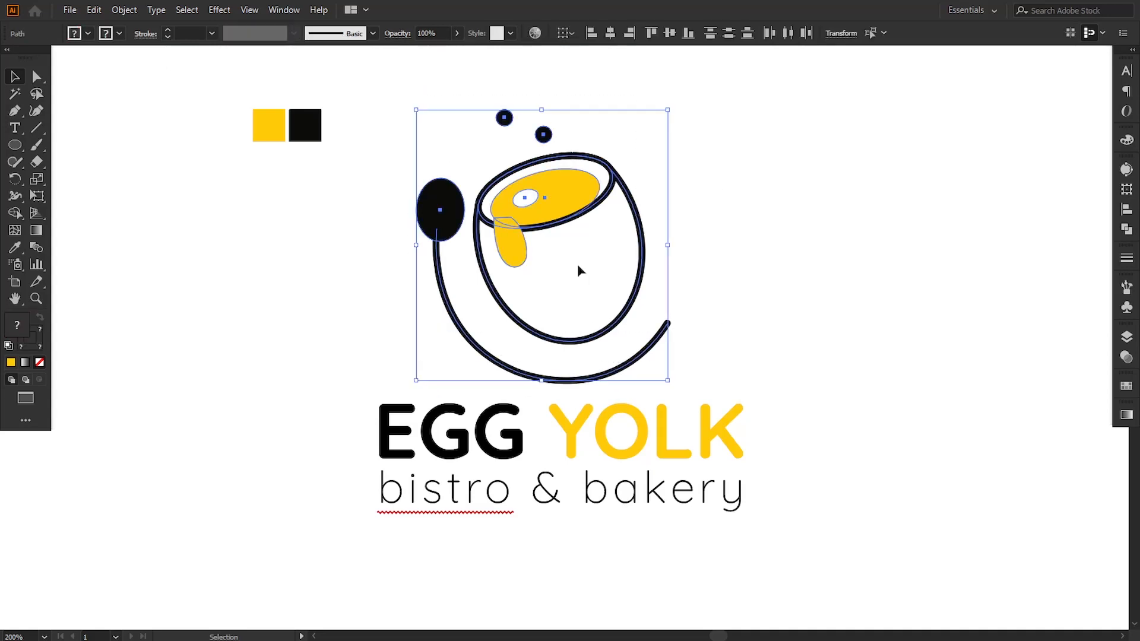
left_click_drag(407, 110, 700, 359)
left_click(129, 15)
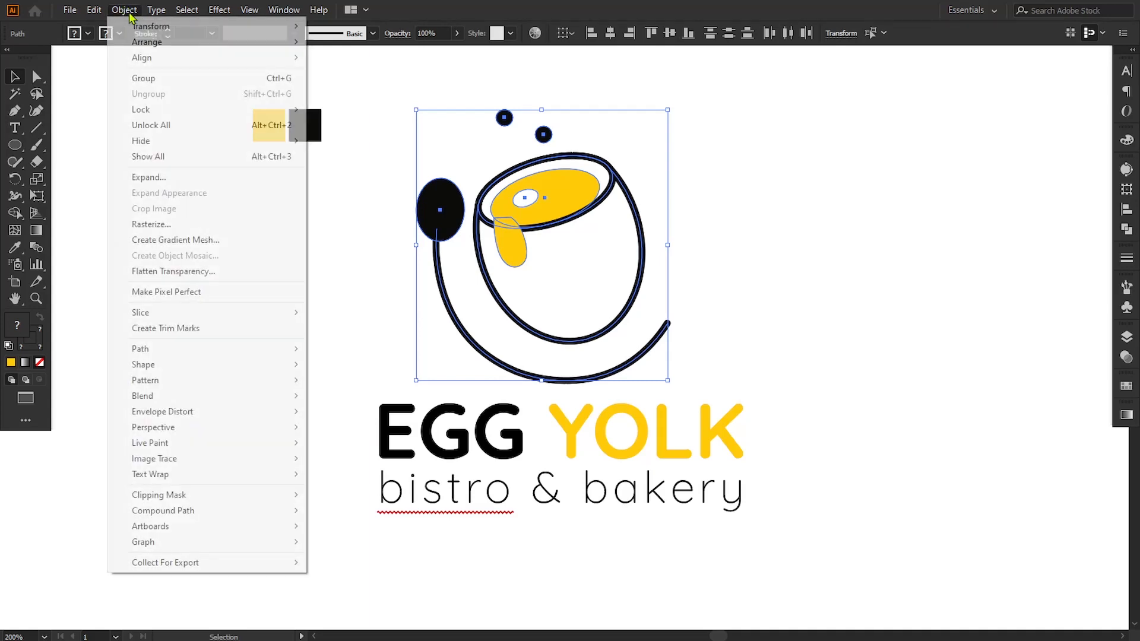
left_click(143, 173)
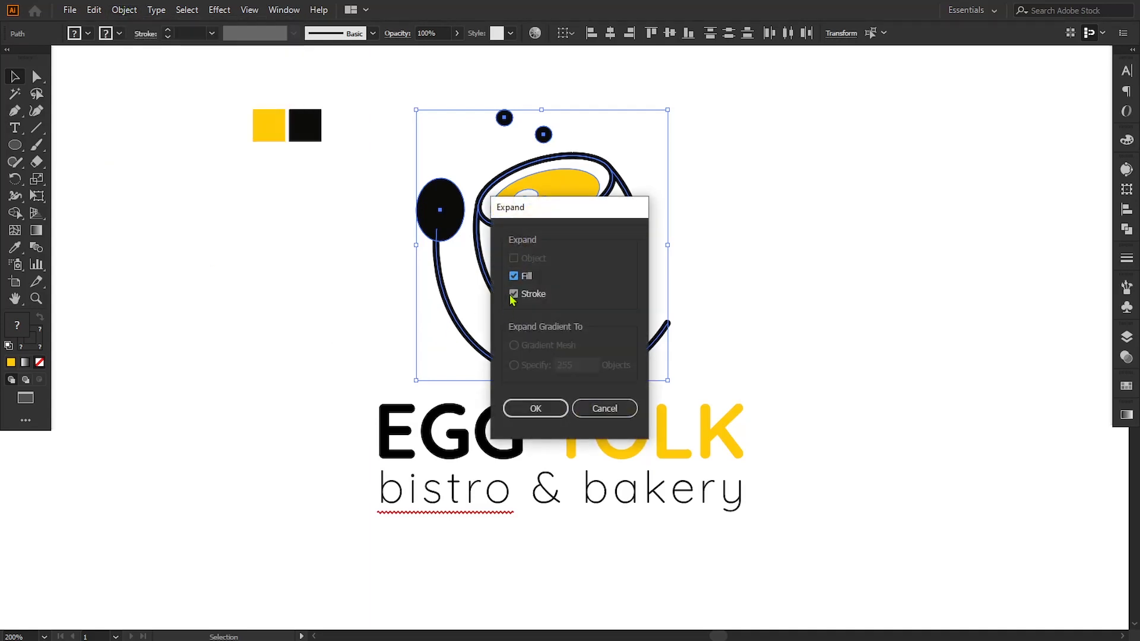
left_click(534, 408)
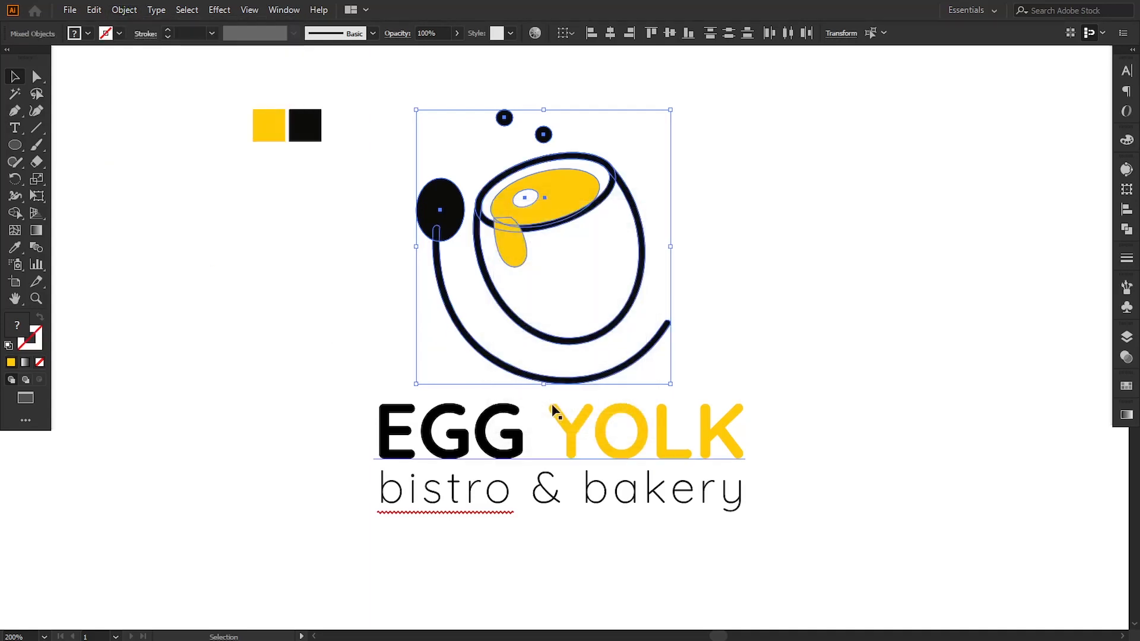
left_click(130, 15)
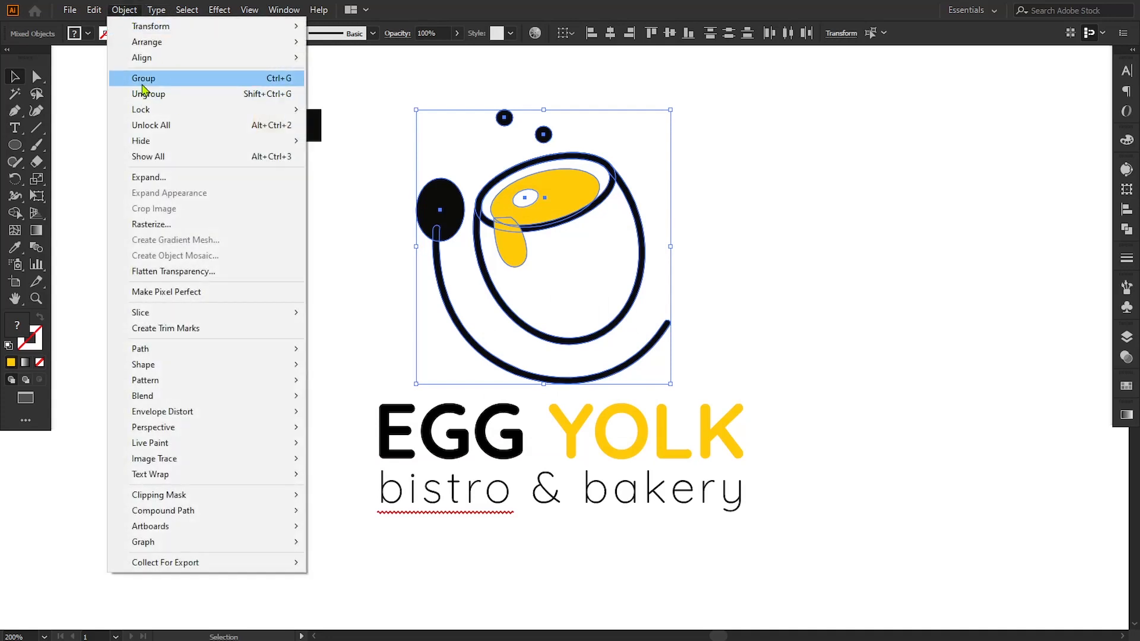
left_click(147, 79)
- Convert the EGG YOLK and bistro & bakery text to outlines and group both lines
left_click(324, 407)
left_click_drag(323, 407, 856, 538)
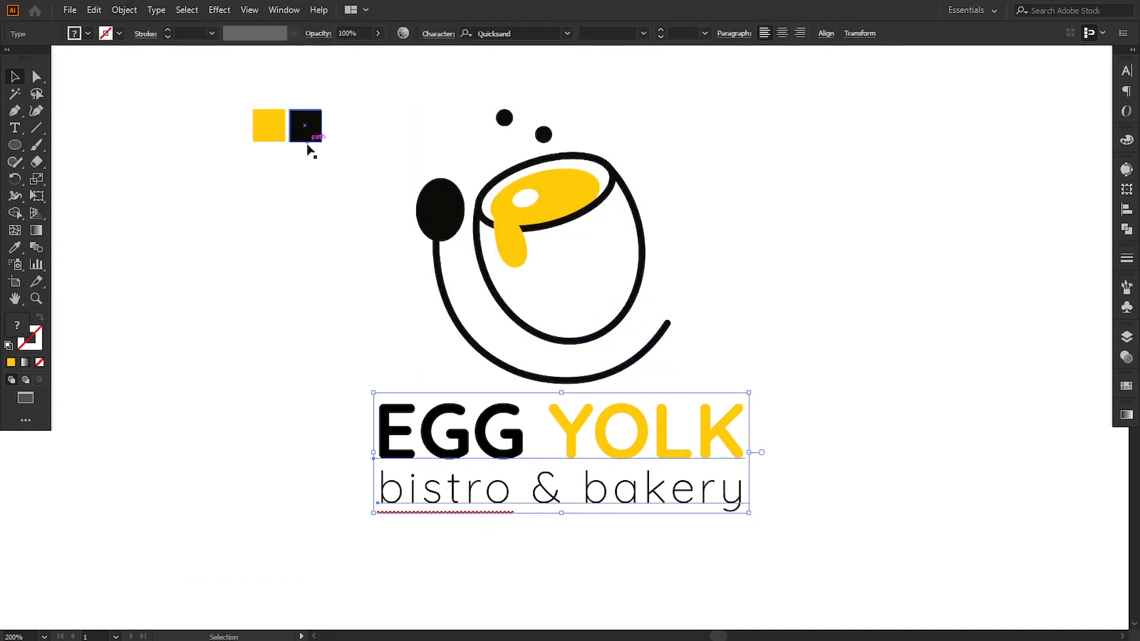
left_click(157, 10)
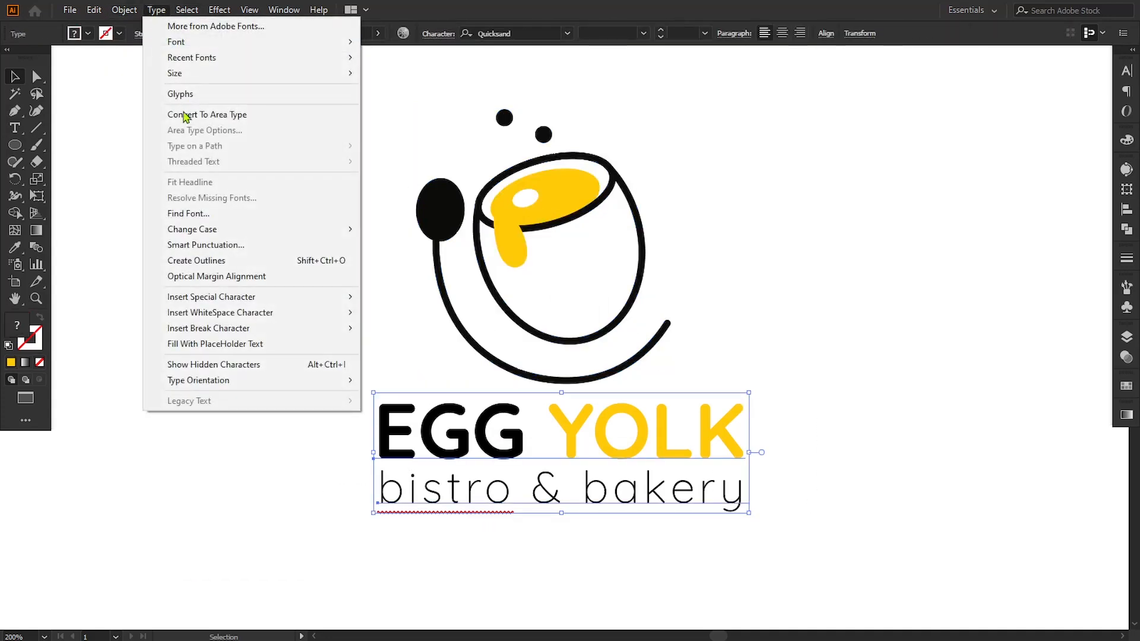
left_click(204, 262)
left_click(124, 10)
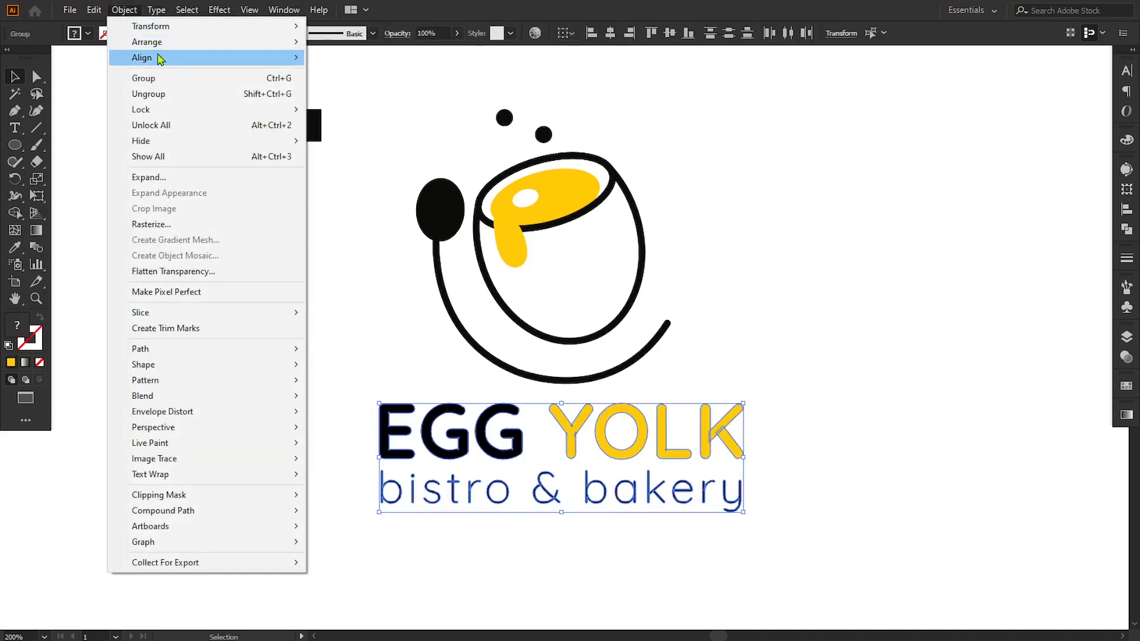
left_click(178, 78)
- Align the illustration group and the text group on their horizontal centres
left_click_drag(387, 84, 817, 499)
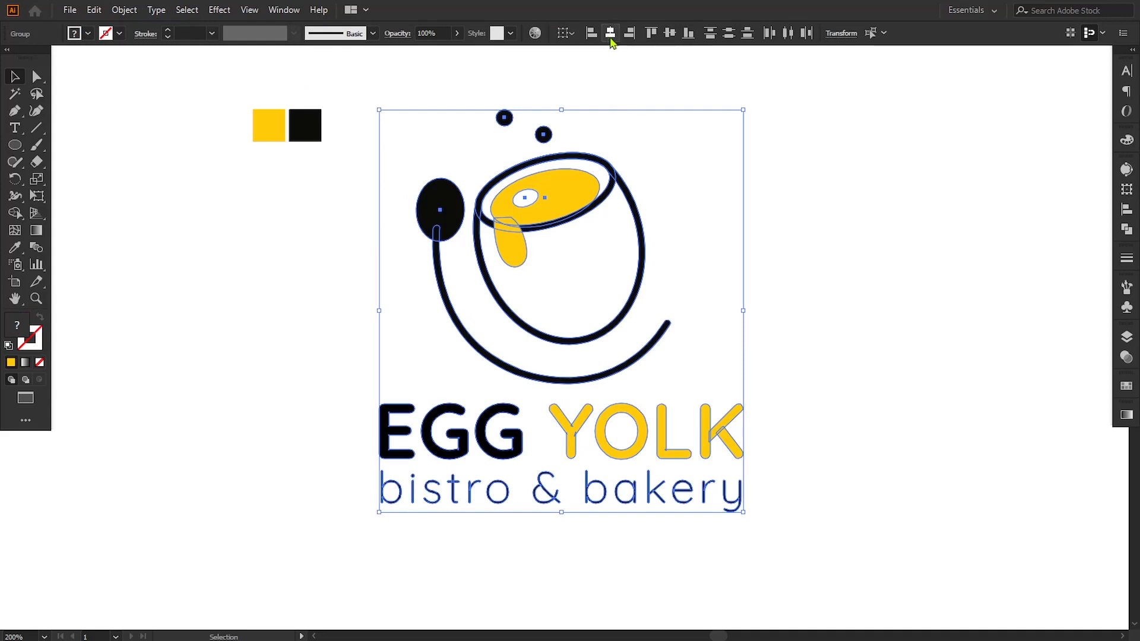
left_click(611, 34)
left_click(861, 361)
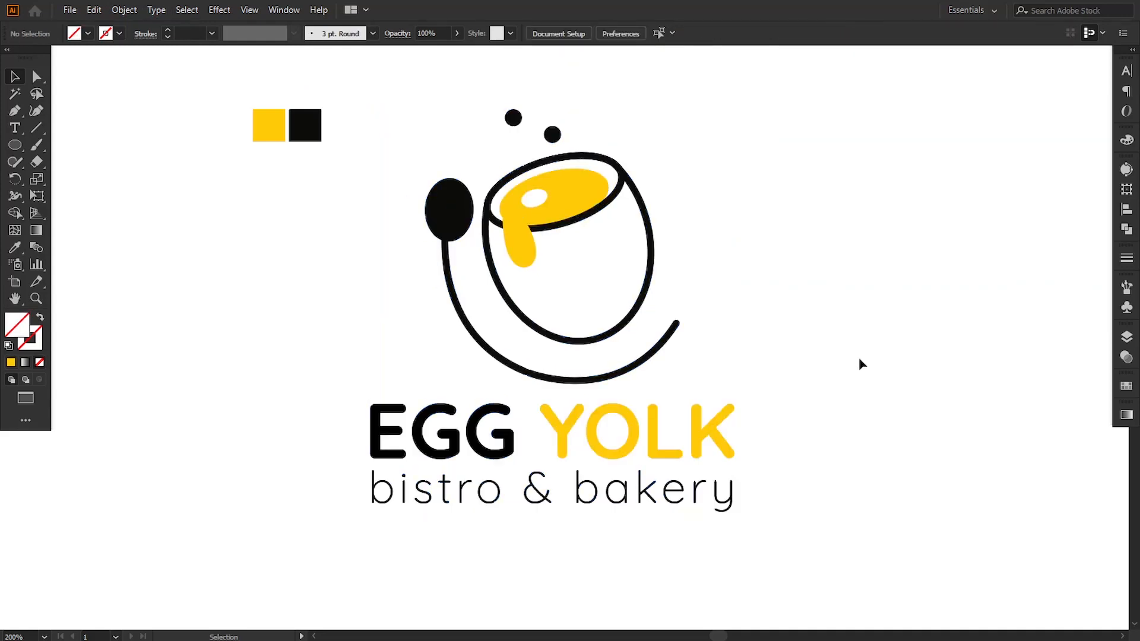
- Duplicate the complete logo, scale the copy down to about 40%, and place it to the upper right of the original
left_click_drag(385, 108, 835, 532)
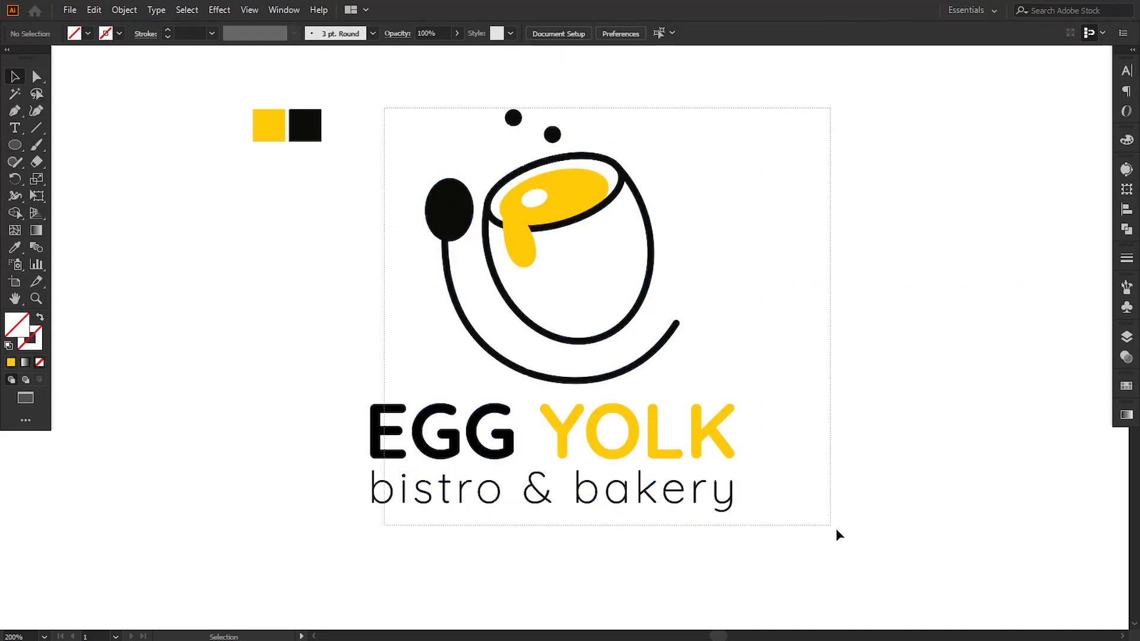
left_click_drag(720, 445, 958, 377)
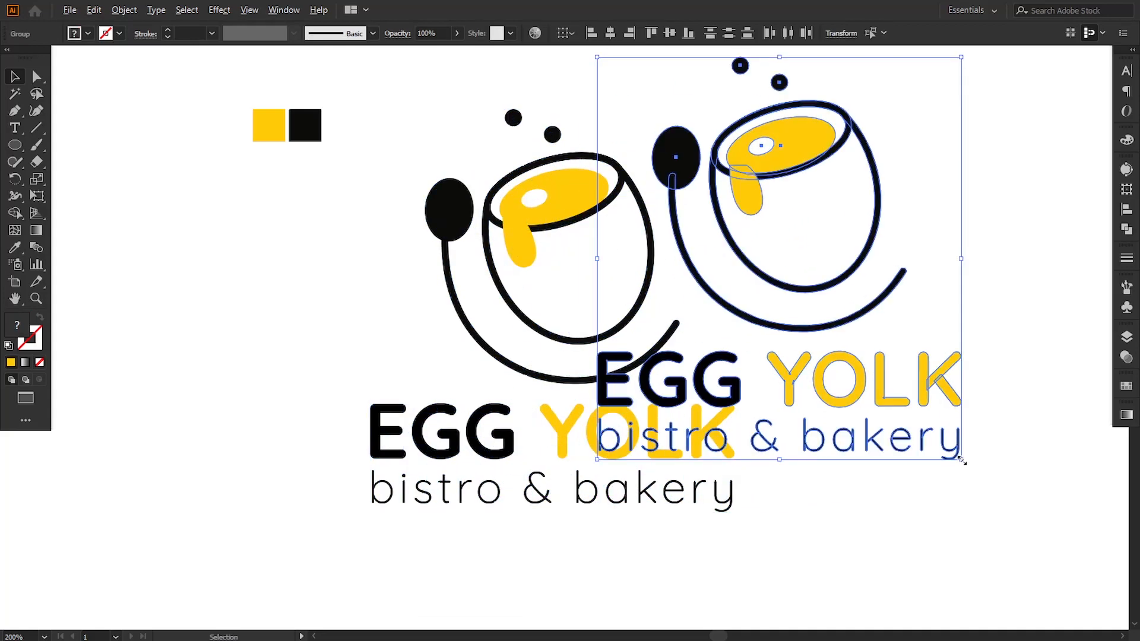
left_click_drag(963, 463, 855, 390)
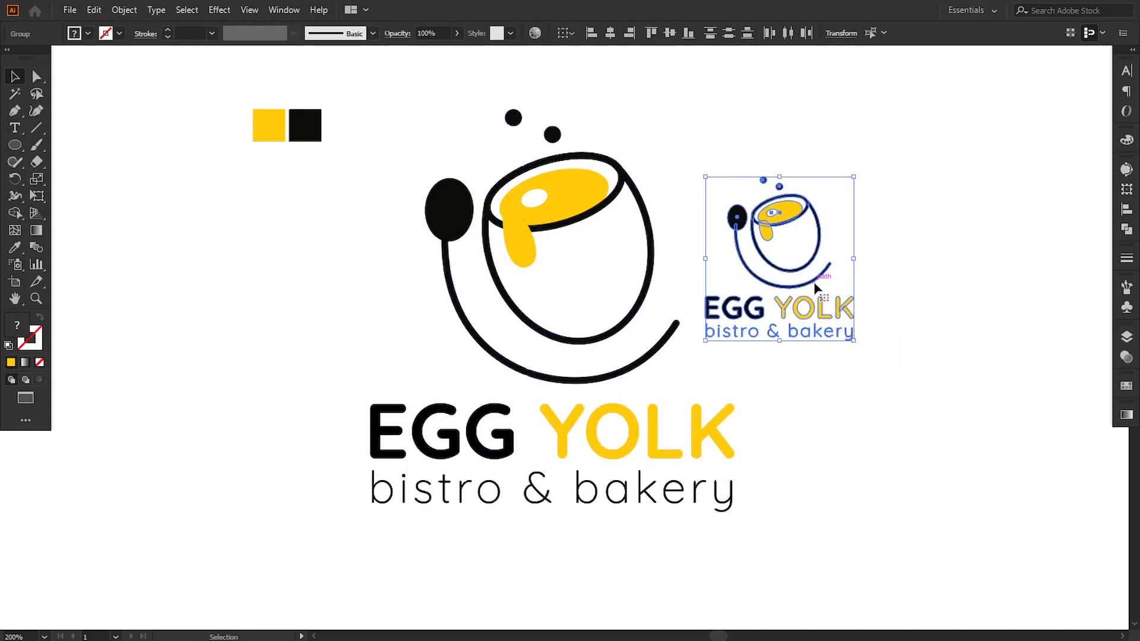
left_click_drag(816, 290, 920, 234)
left_click(903, 446)
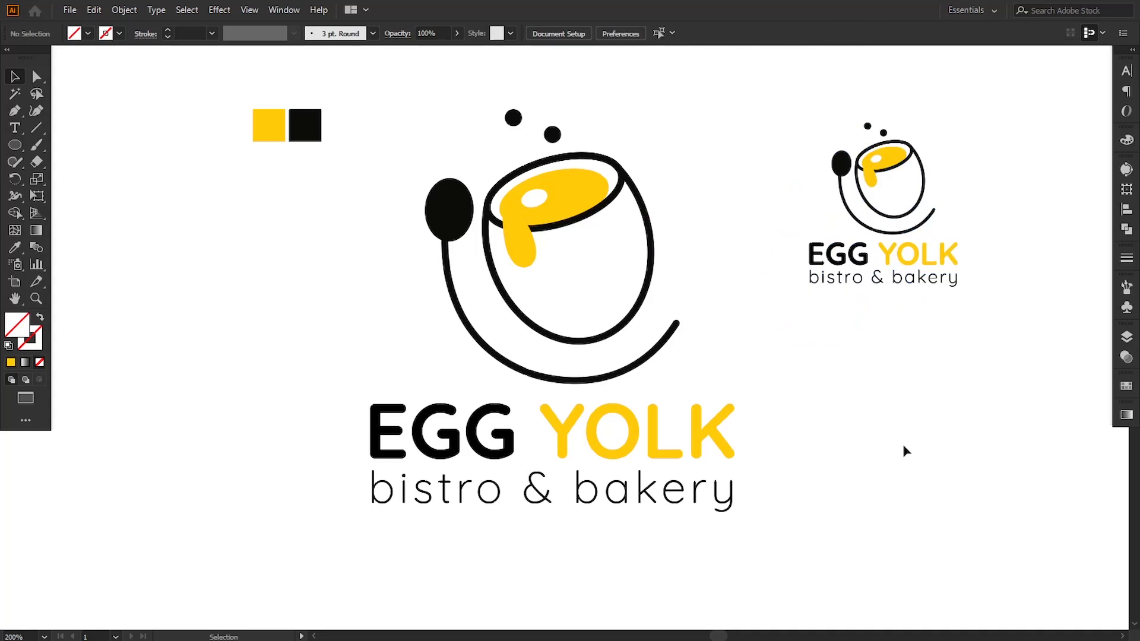
- Delete the yellow and black colour swatch squares beside the logo
left_click_drag(190, 161, 314, 152)
key("Delete")
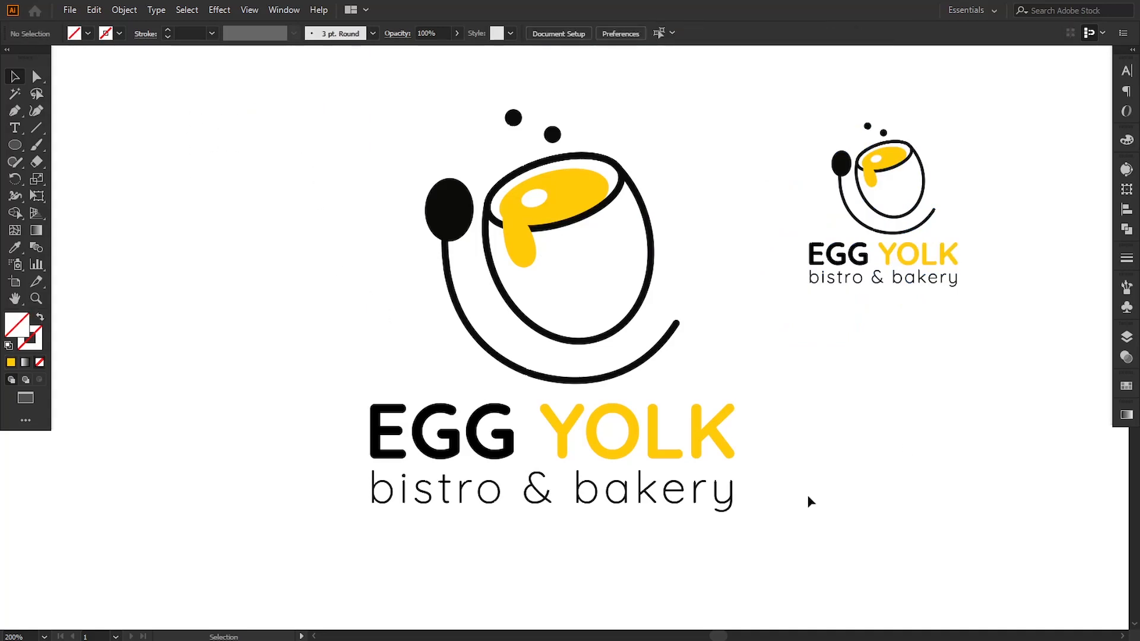